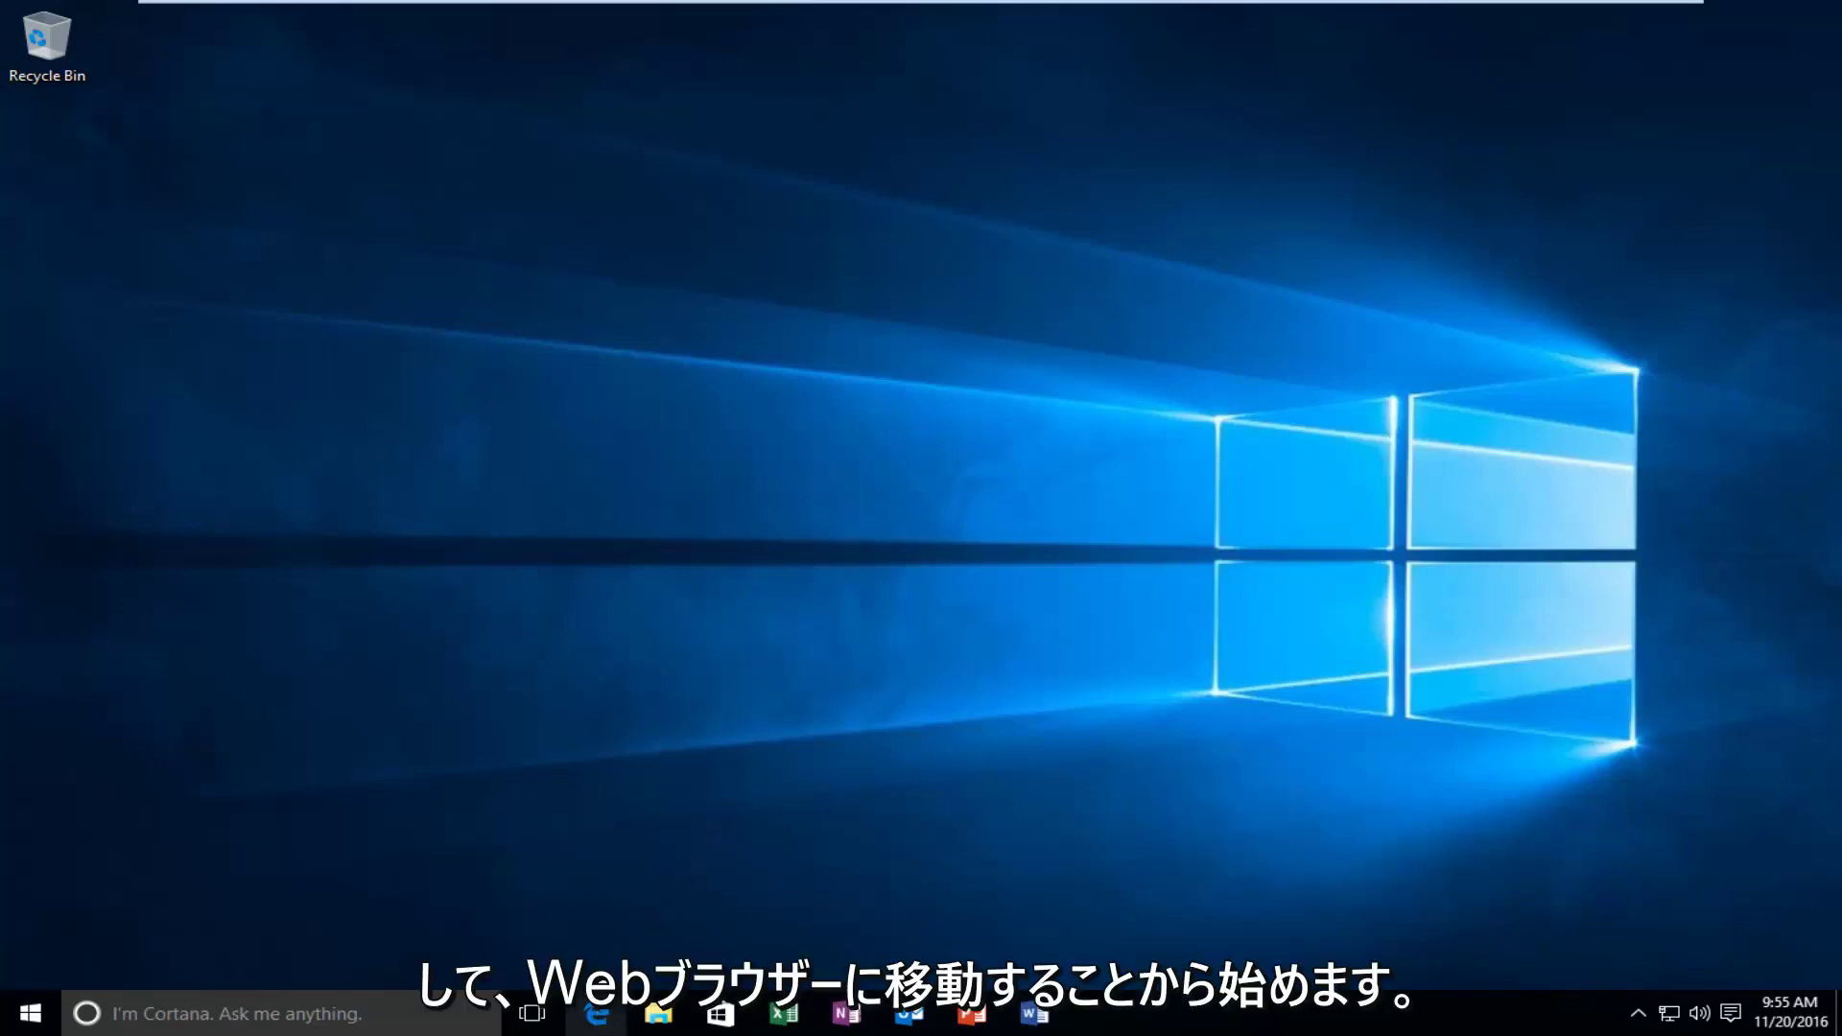
- Launch Edge maximized and search Google for 'directx'
{"action": "left_click", "coordinate": [595, 1013]}
{"action": "left_click", "coordinate": [1707, 136]}
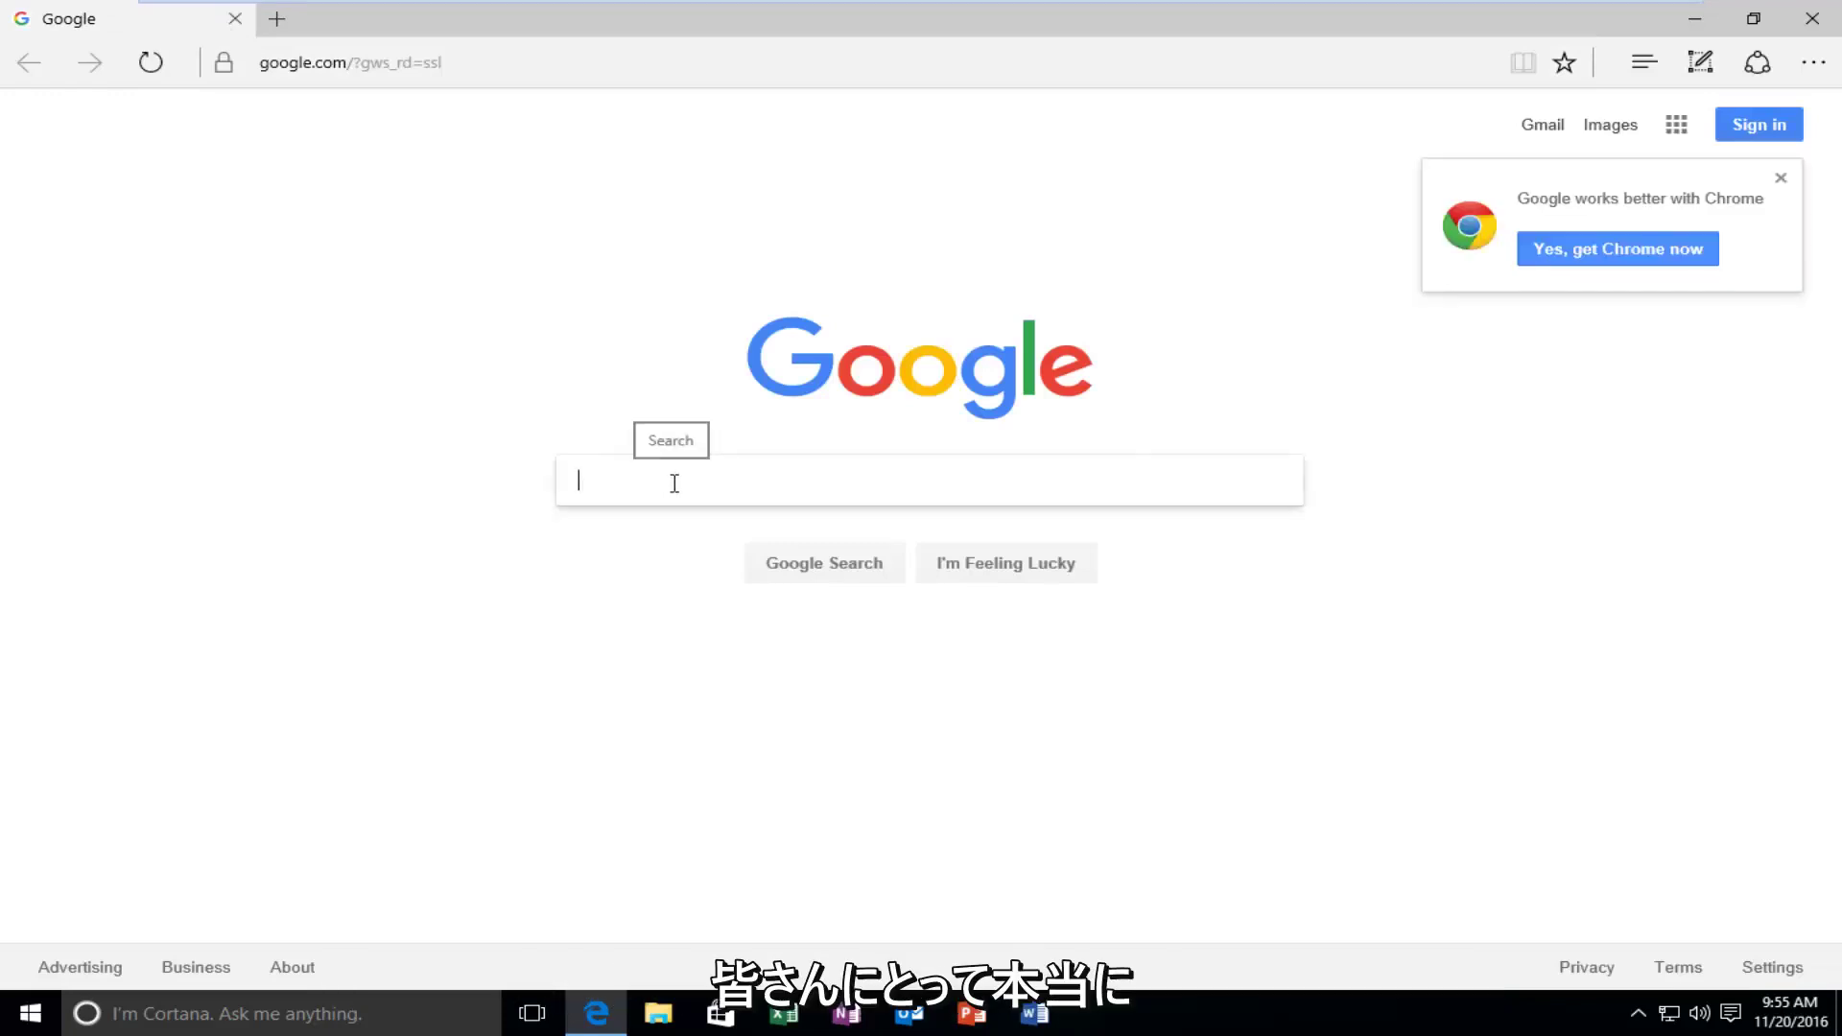
{"action": "type", "text": "directx"}
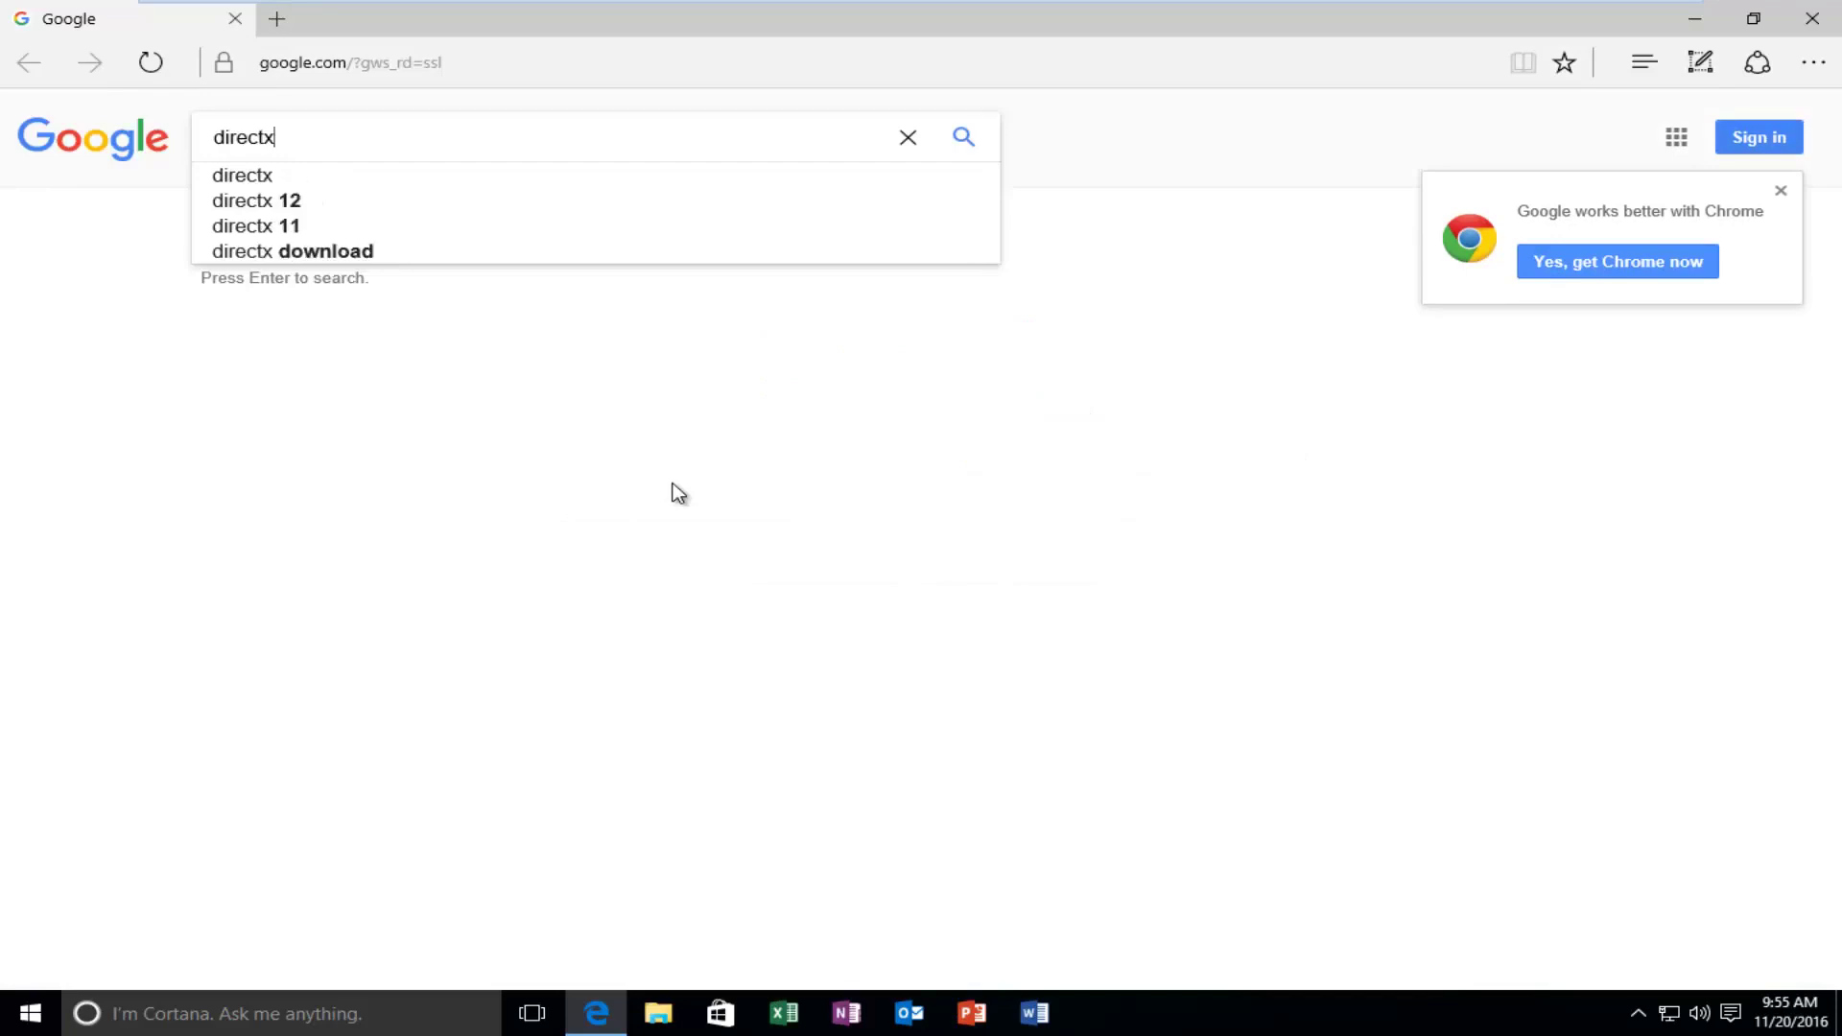
{"action": "key", "text": "Return"}
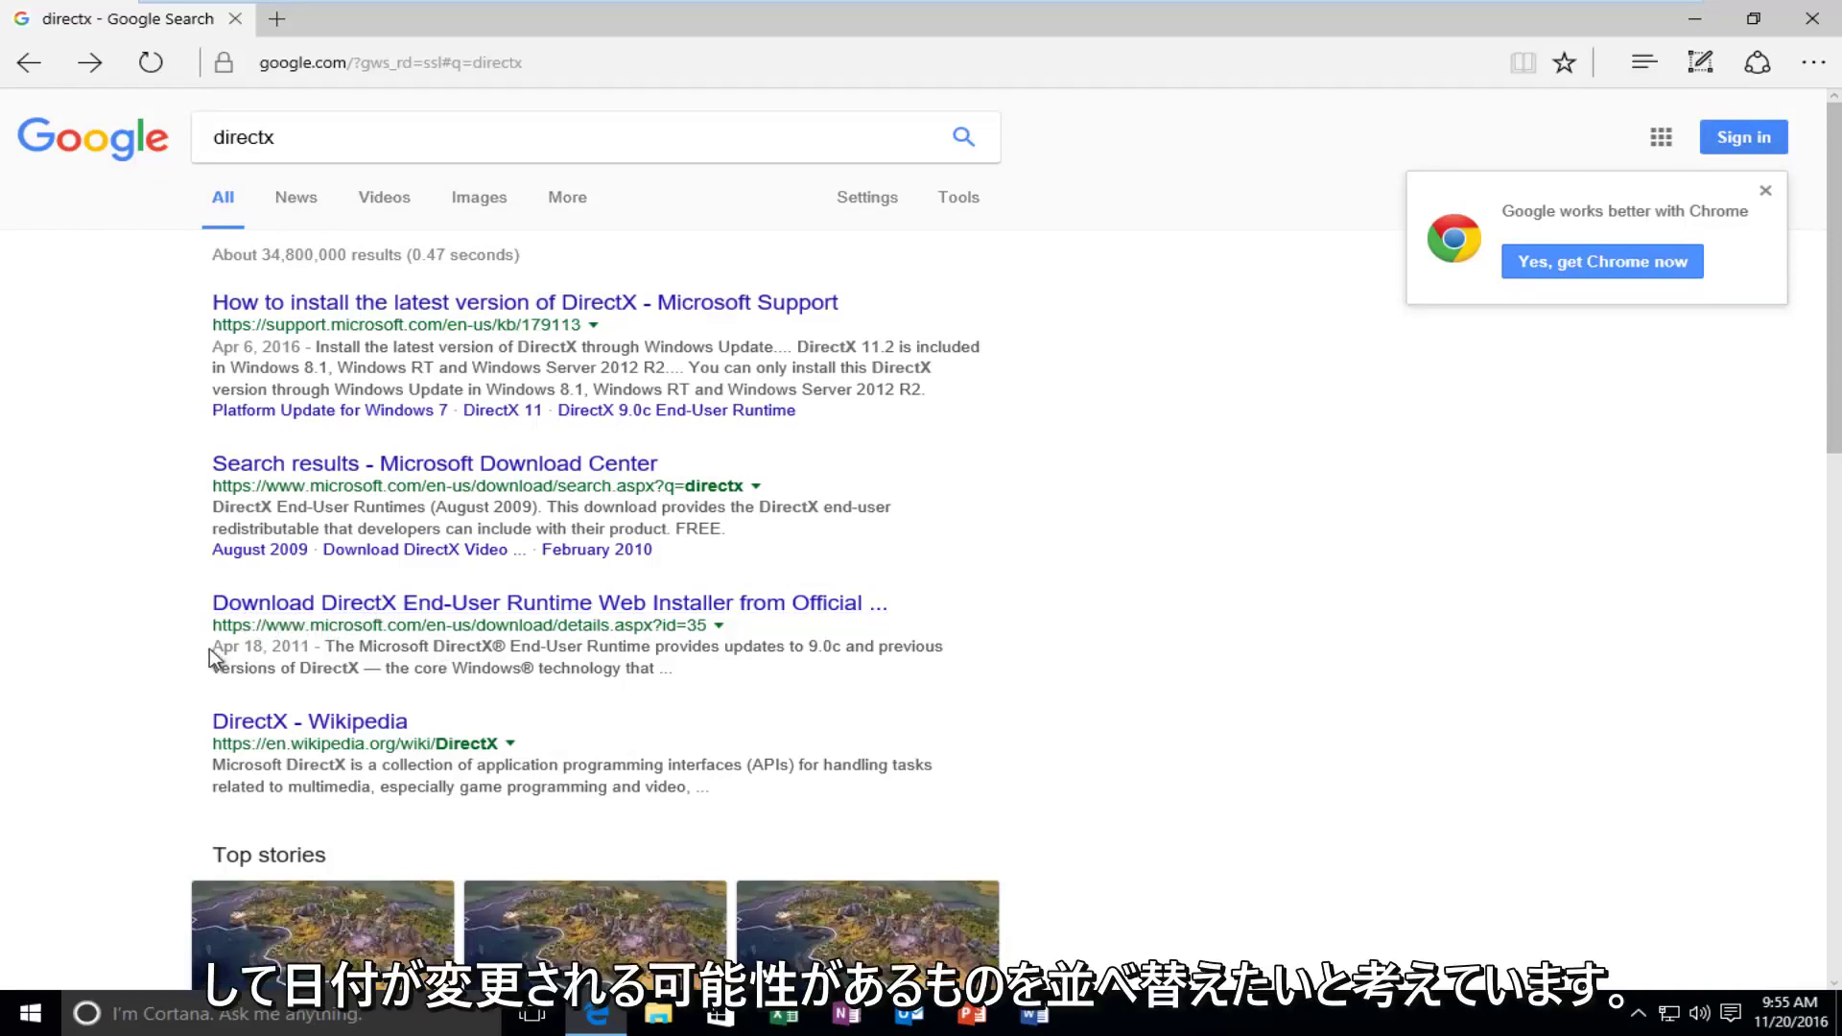
- Open the microsoft.com 'Download DirectX End-User Runtime Web Installer' result
{"action": "left_click_drag", "start_coordinate": [209, 648], "coordinate": [296, 643]}
{"action": "left_click", "coordinate": [331, 660]}
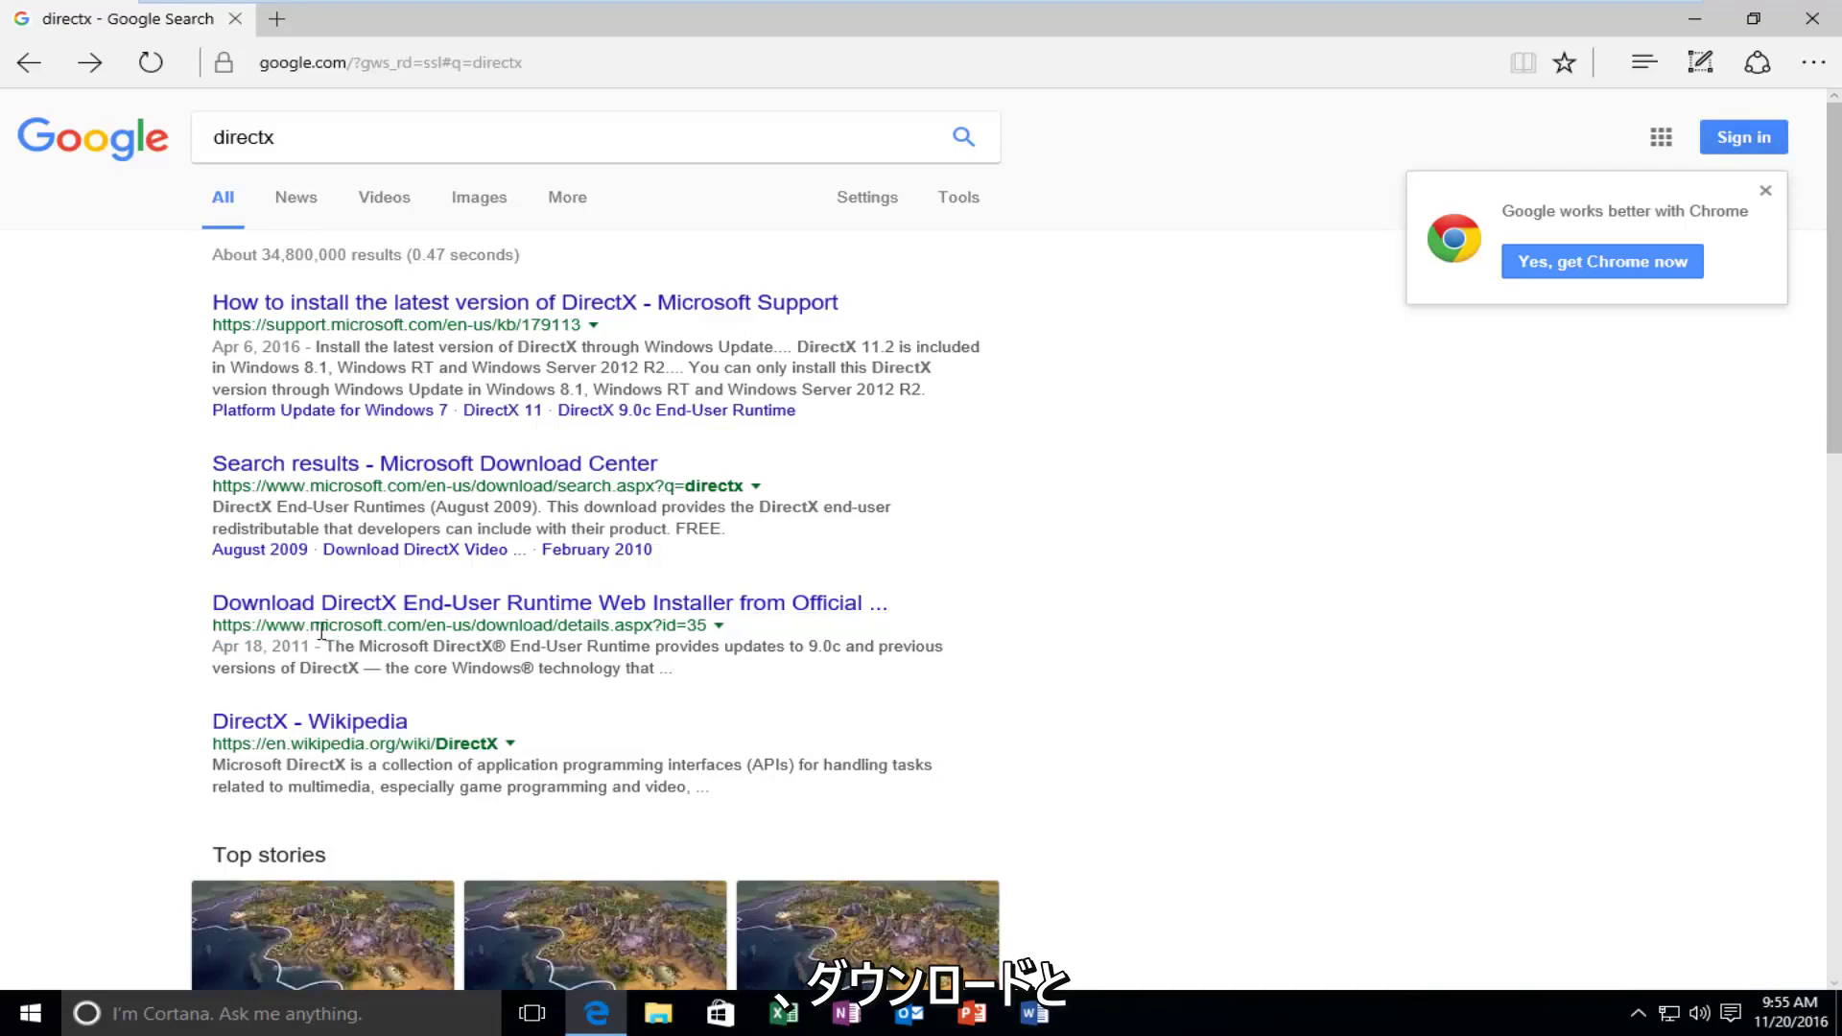
{"action": "left_click_drag", "start_coordinate": [308, 626], "coordinate": [419, 627]}
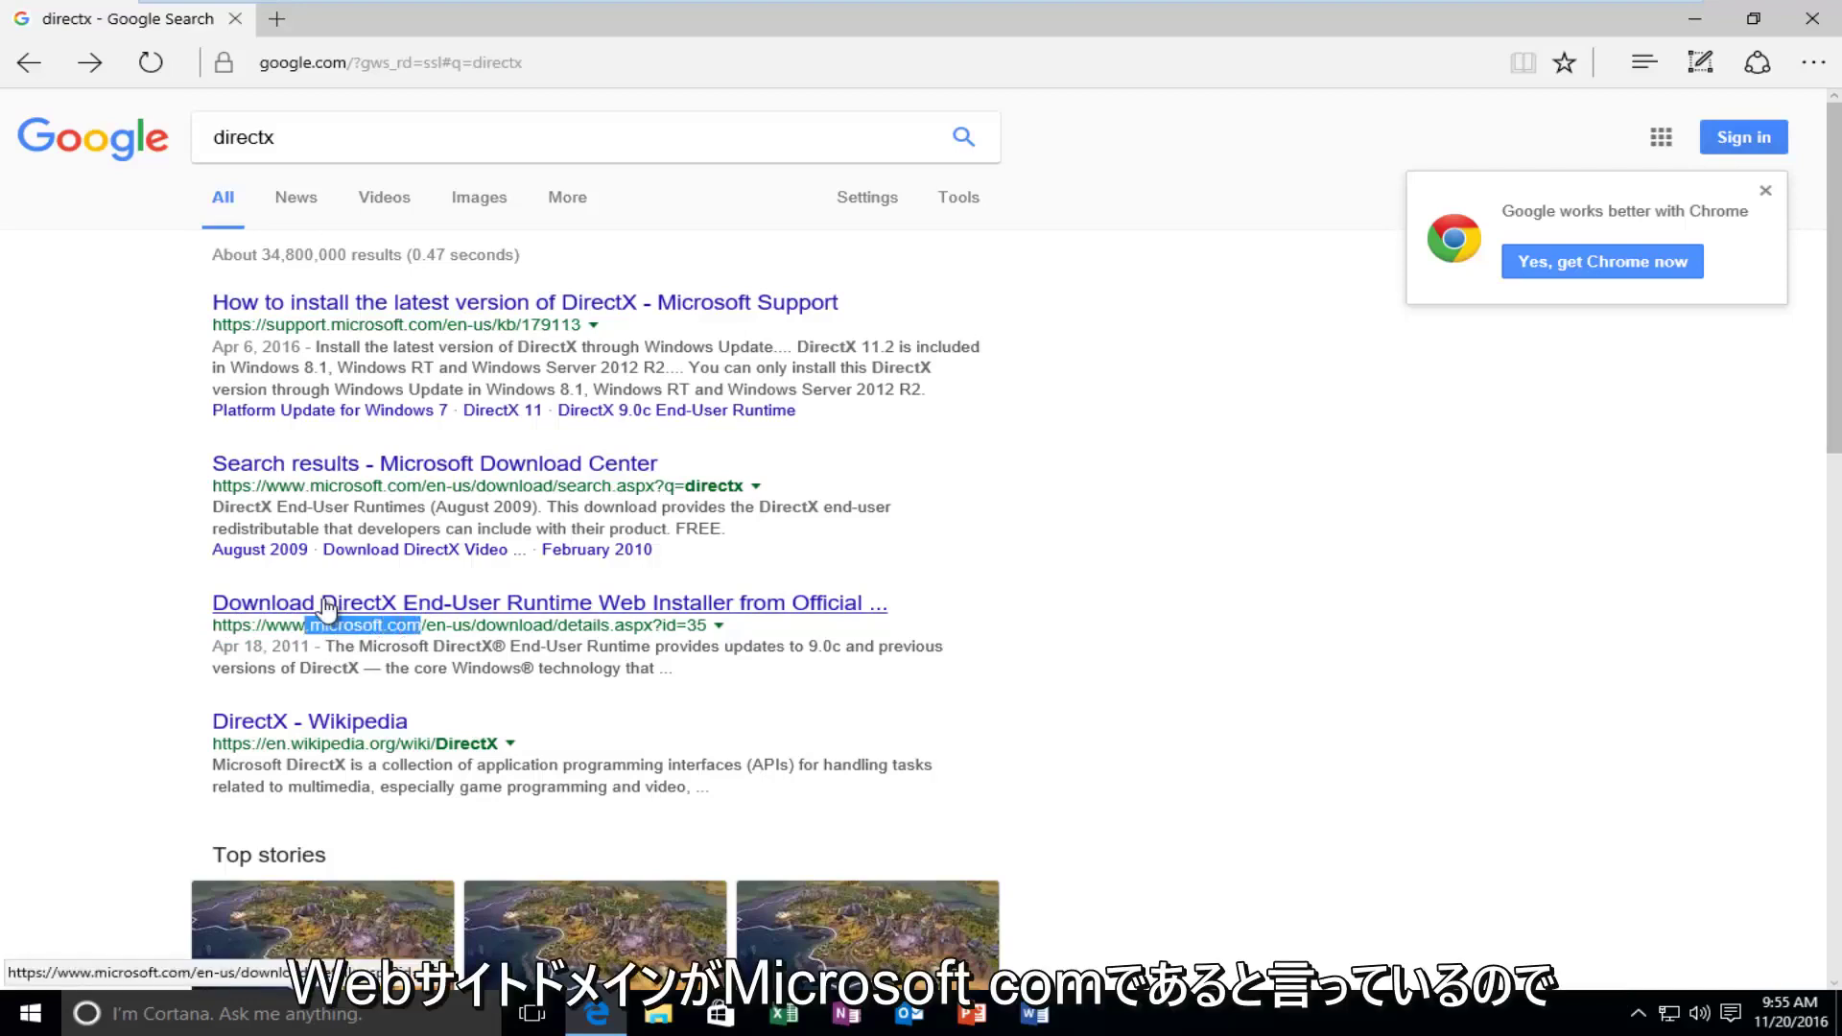
{"action": "left_click", "coordinate": [326, 605]}
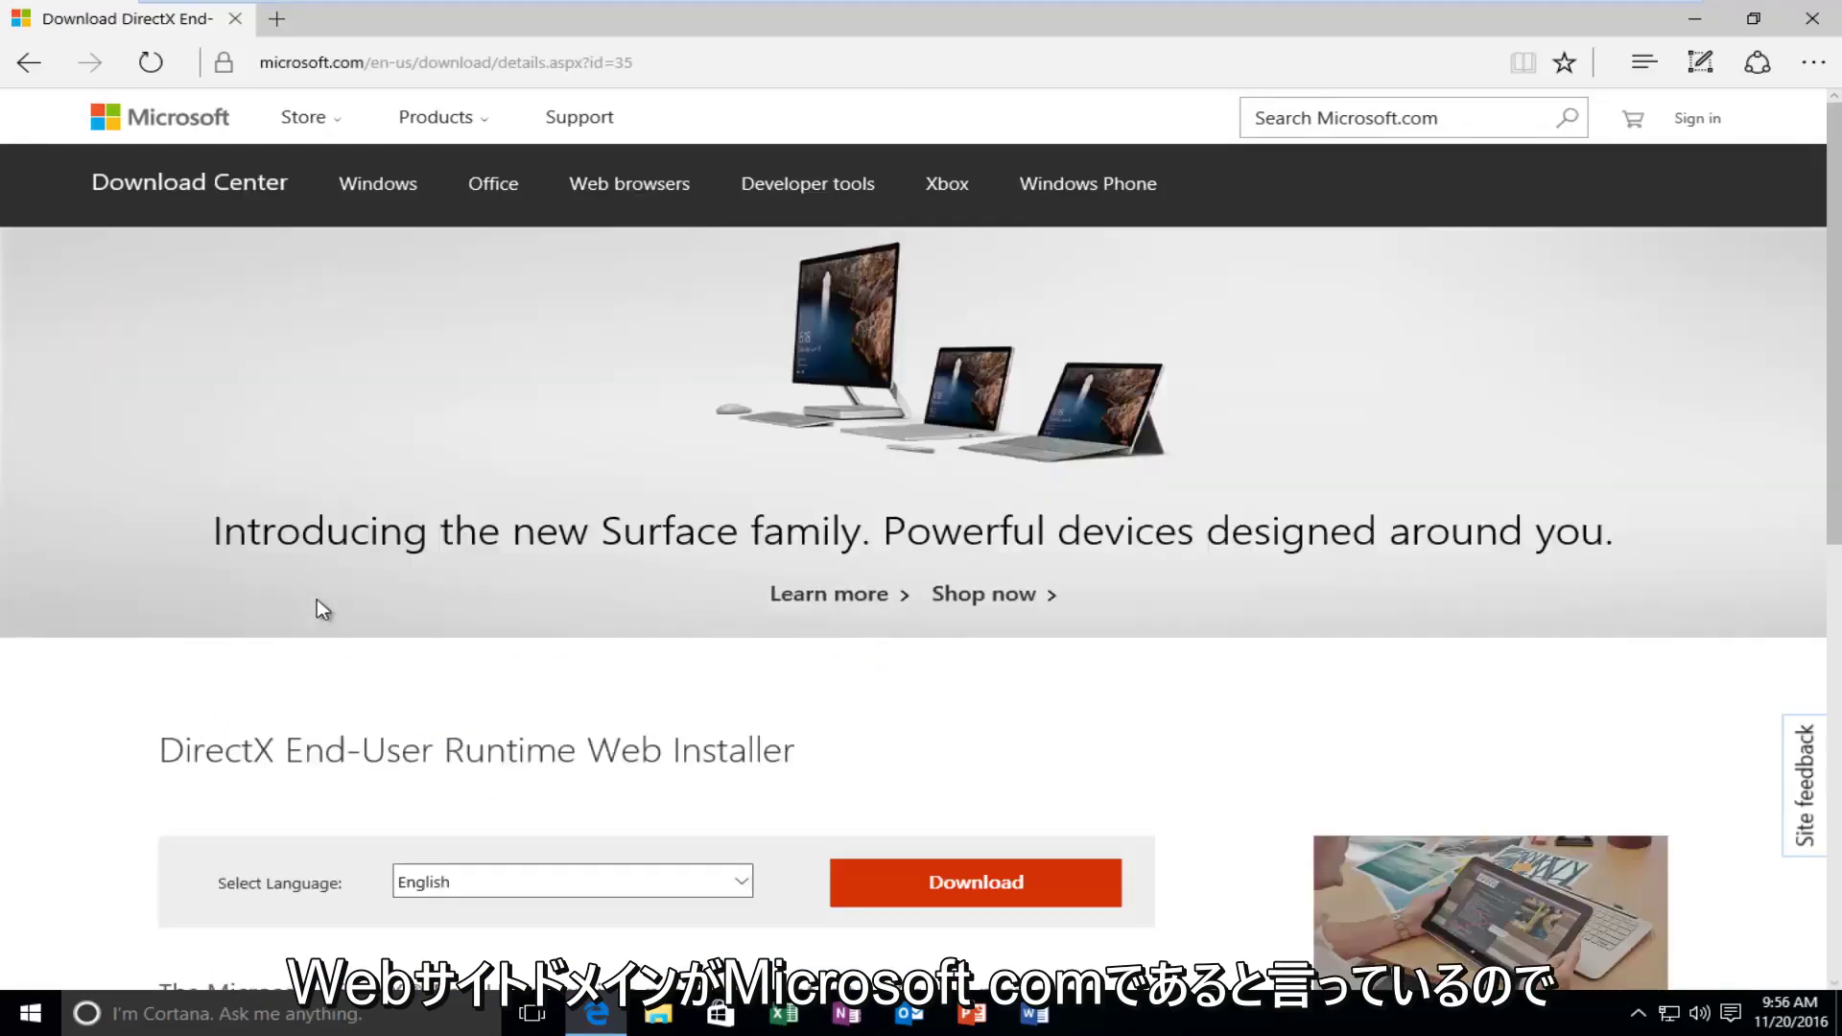
- Keep English as the download language and start the web installer download
{"action": "scroll", "coordinate": [317, 604], "scroll_direction": "down", "scroll_amount": 4}
{"action": "scroll", "coordinate": [634, 413], "scroll_direction": "down", "scroll_amount": 1}
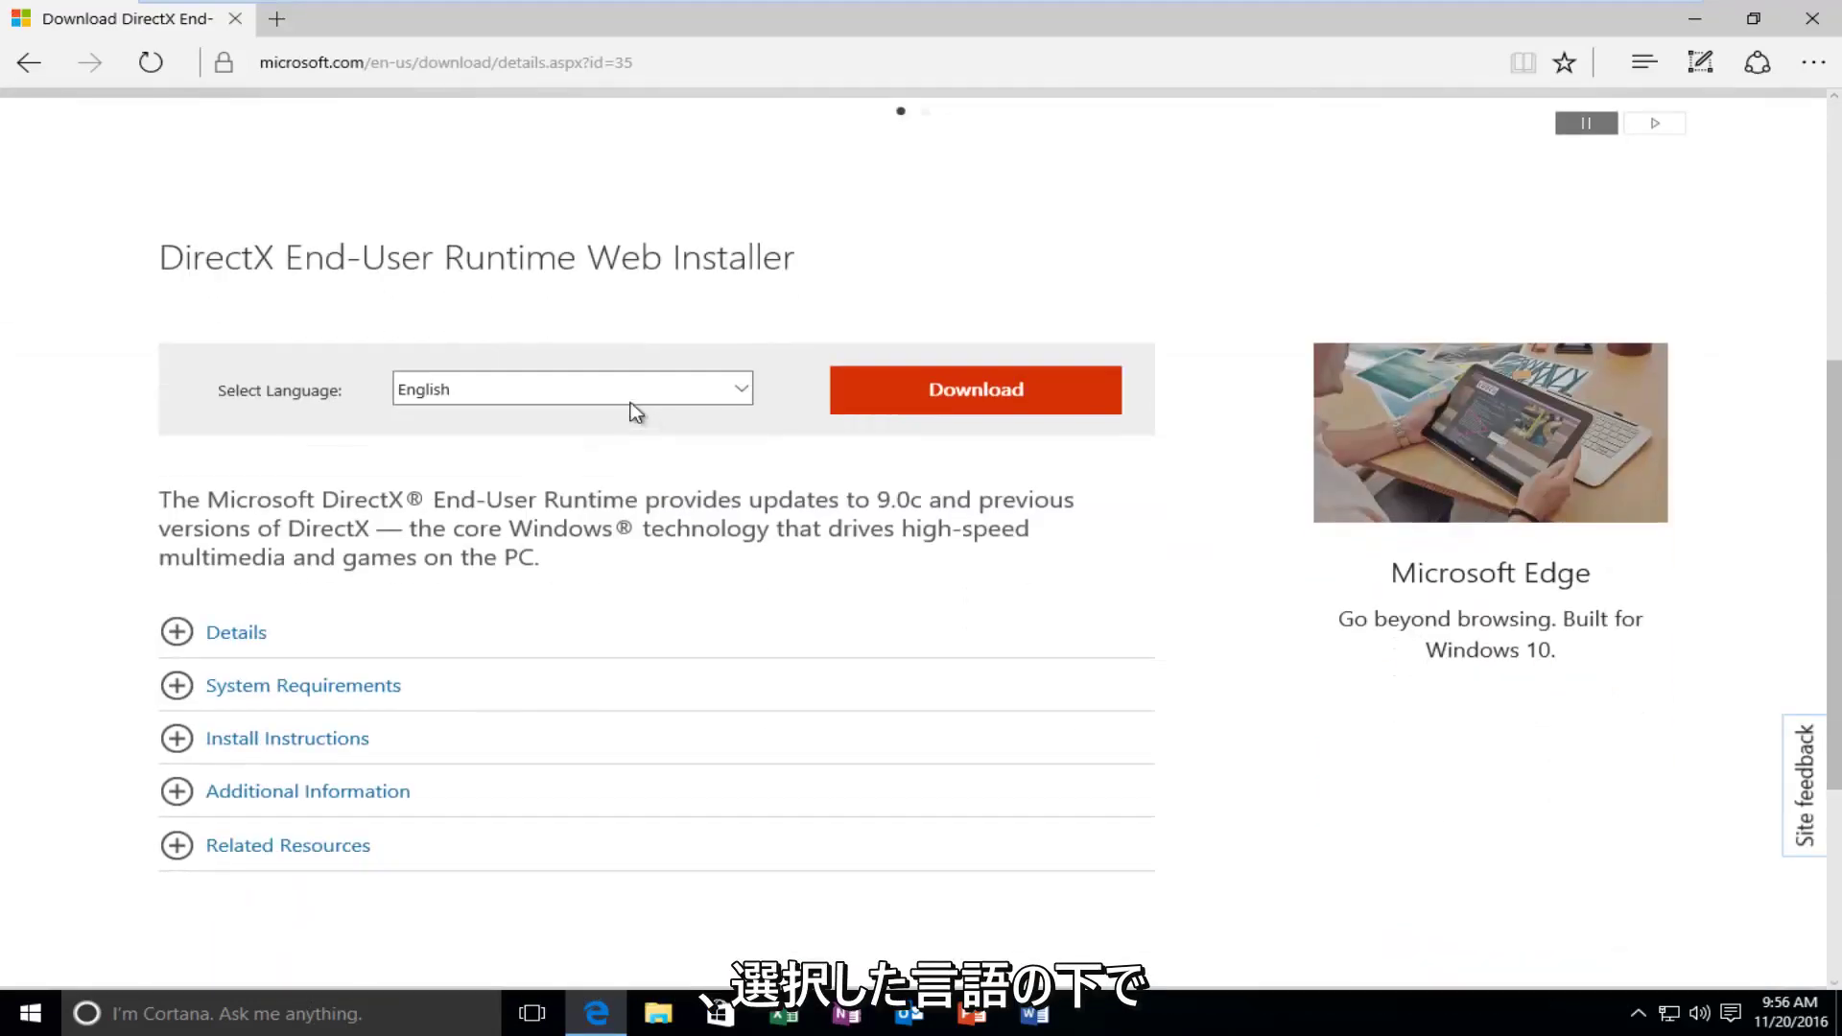
{"action": "left_click", "coordinate": [480, 389]}
{"action": "left_click", "coordinate": [576, 386]}
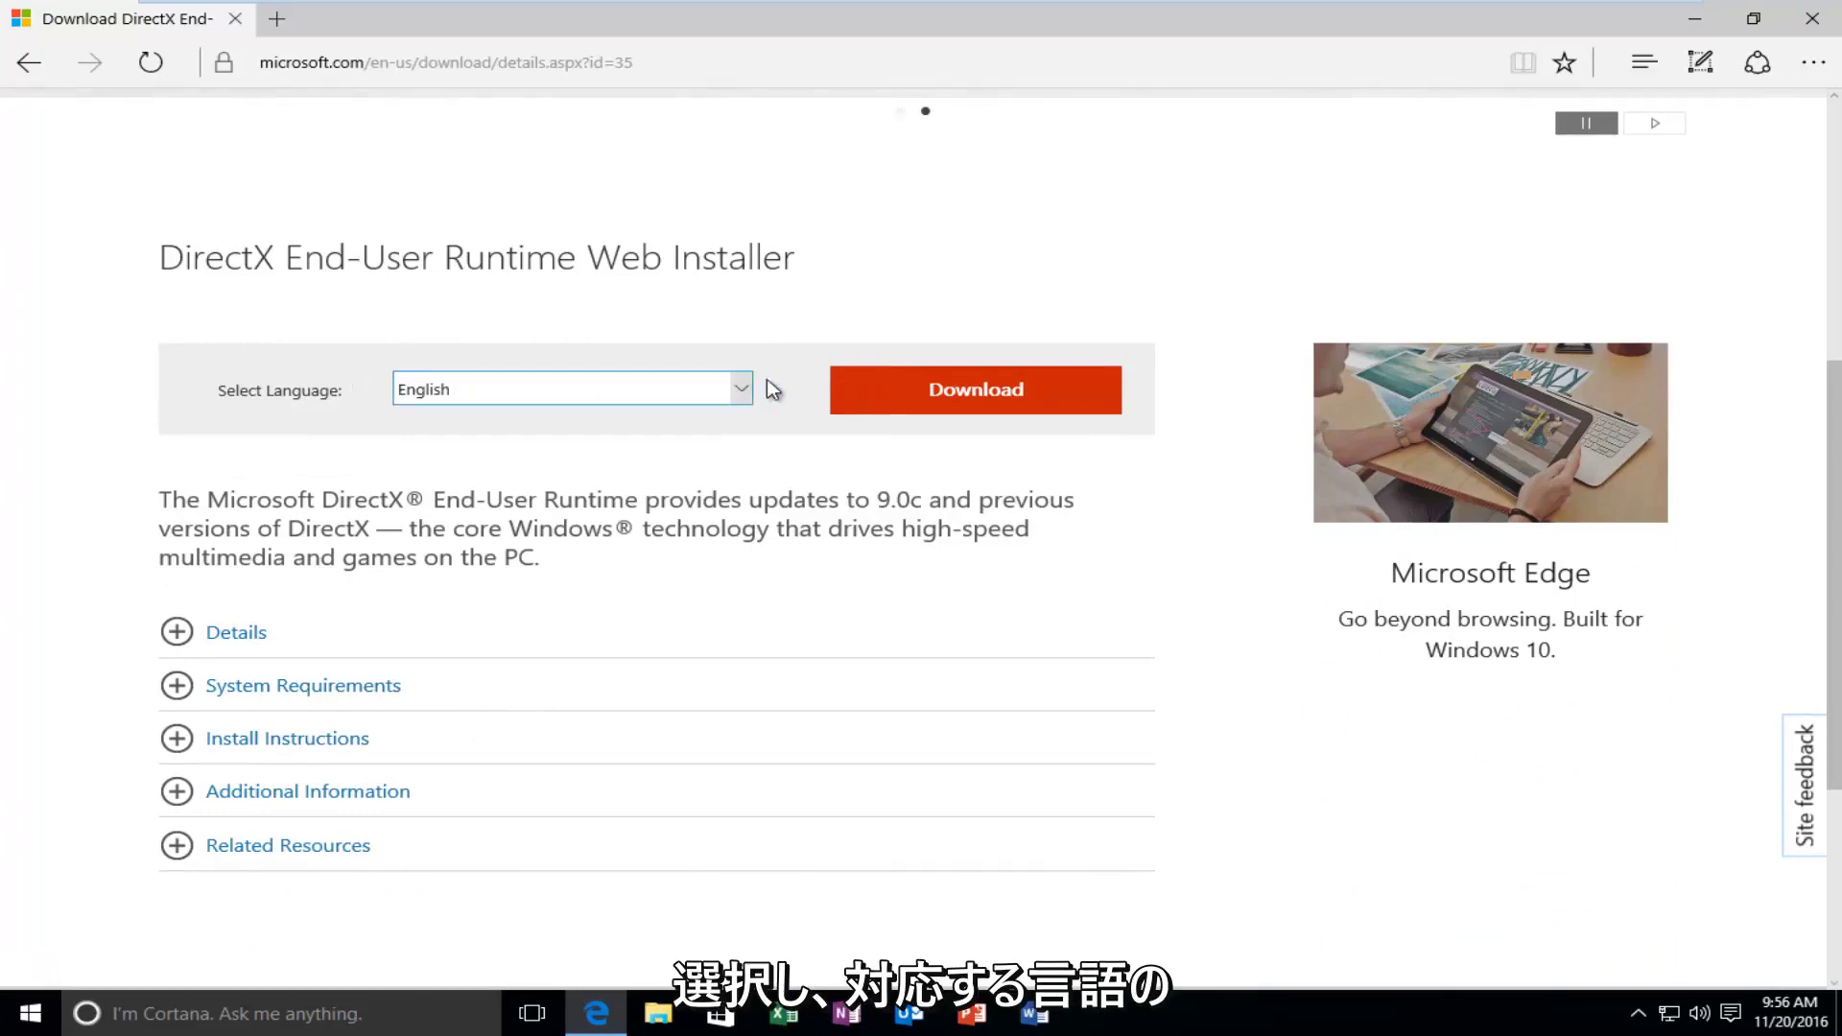
{"action": "left_click", "coordinate": [946, 392]}
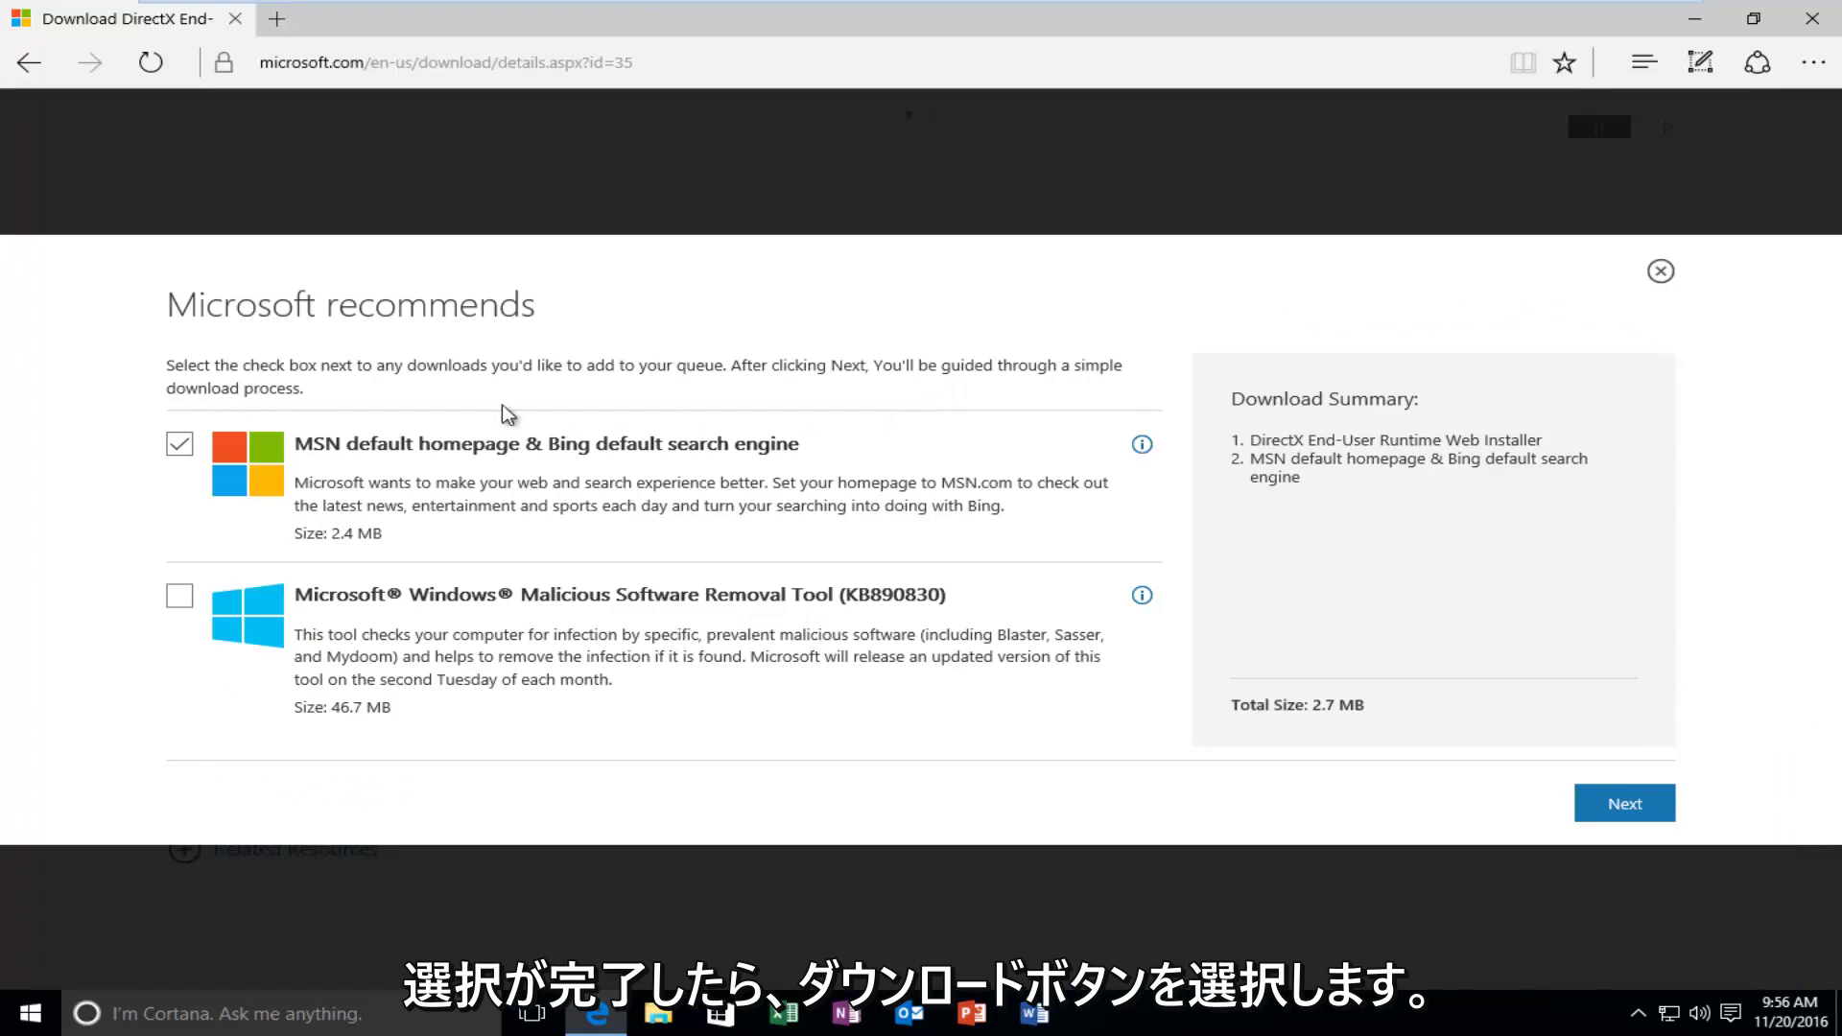
- Decline the MSN extra, download dxwebsetup.exe, and run it from the download bar
{"action": "left_click", "coordinate": [183, 449]}
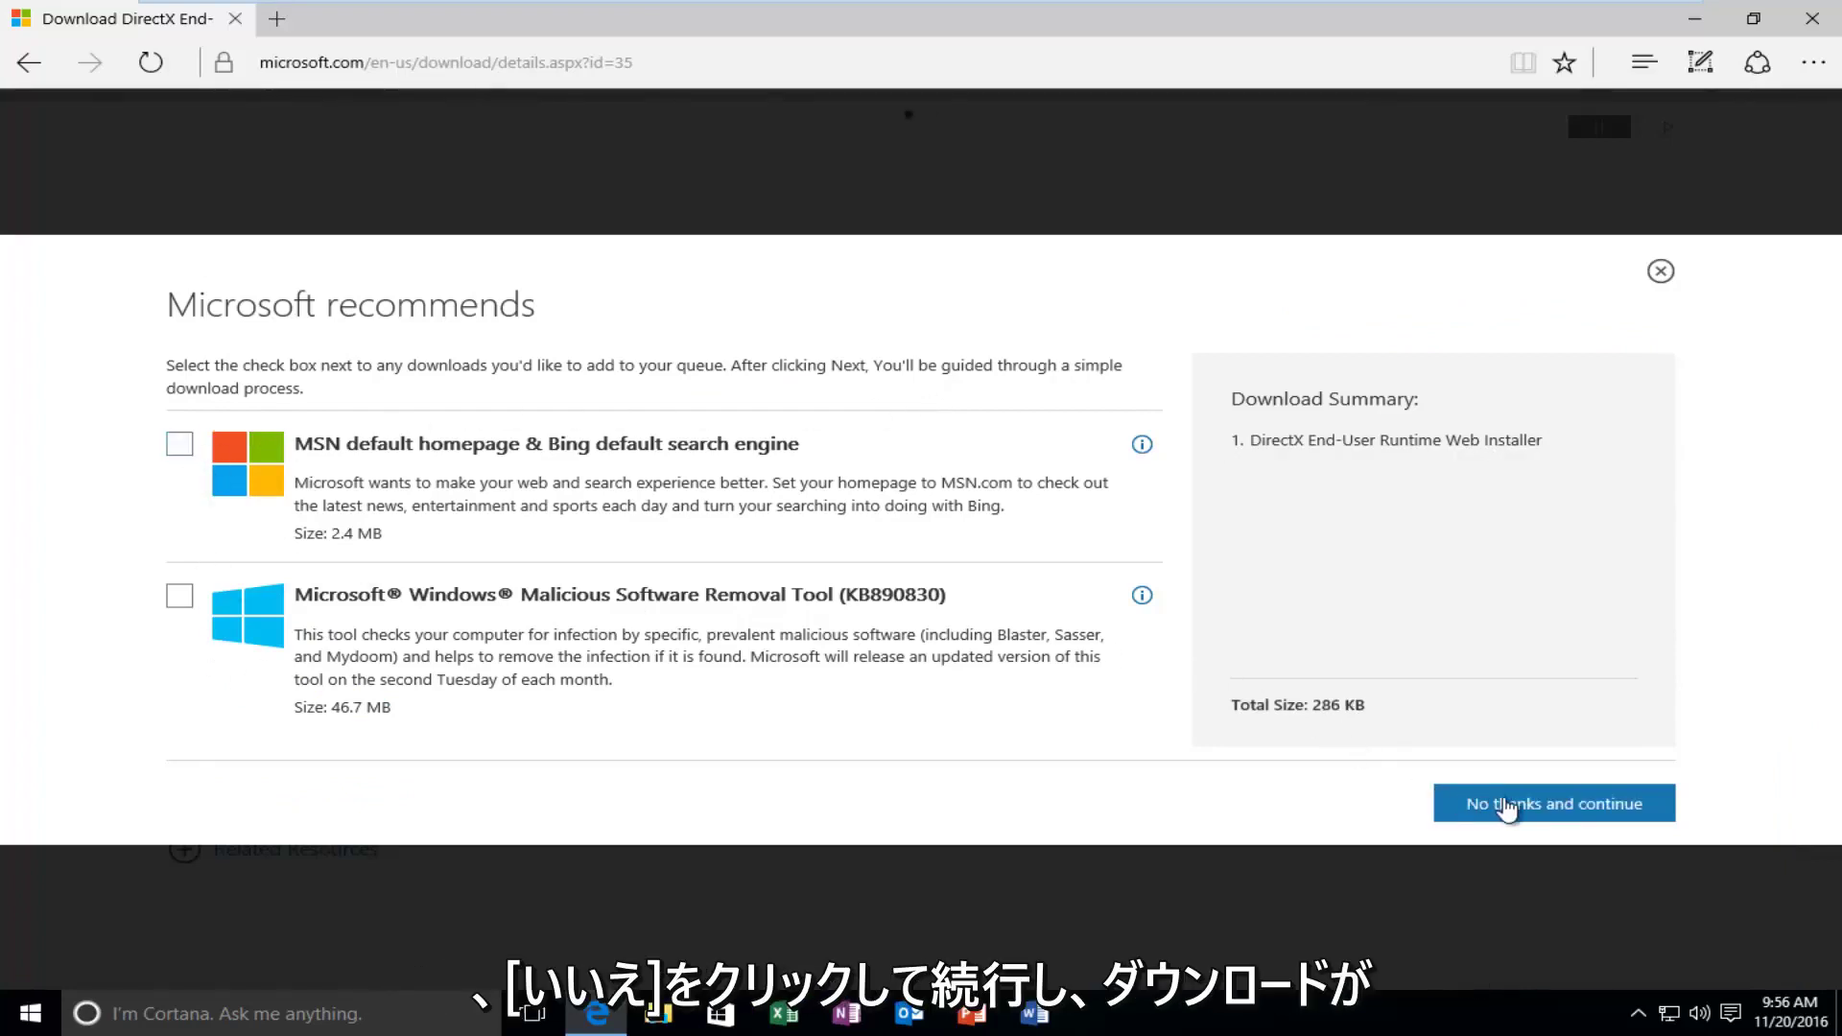
{"action": "left_click", "coordinate": [1505, 809]}
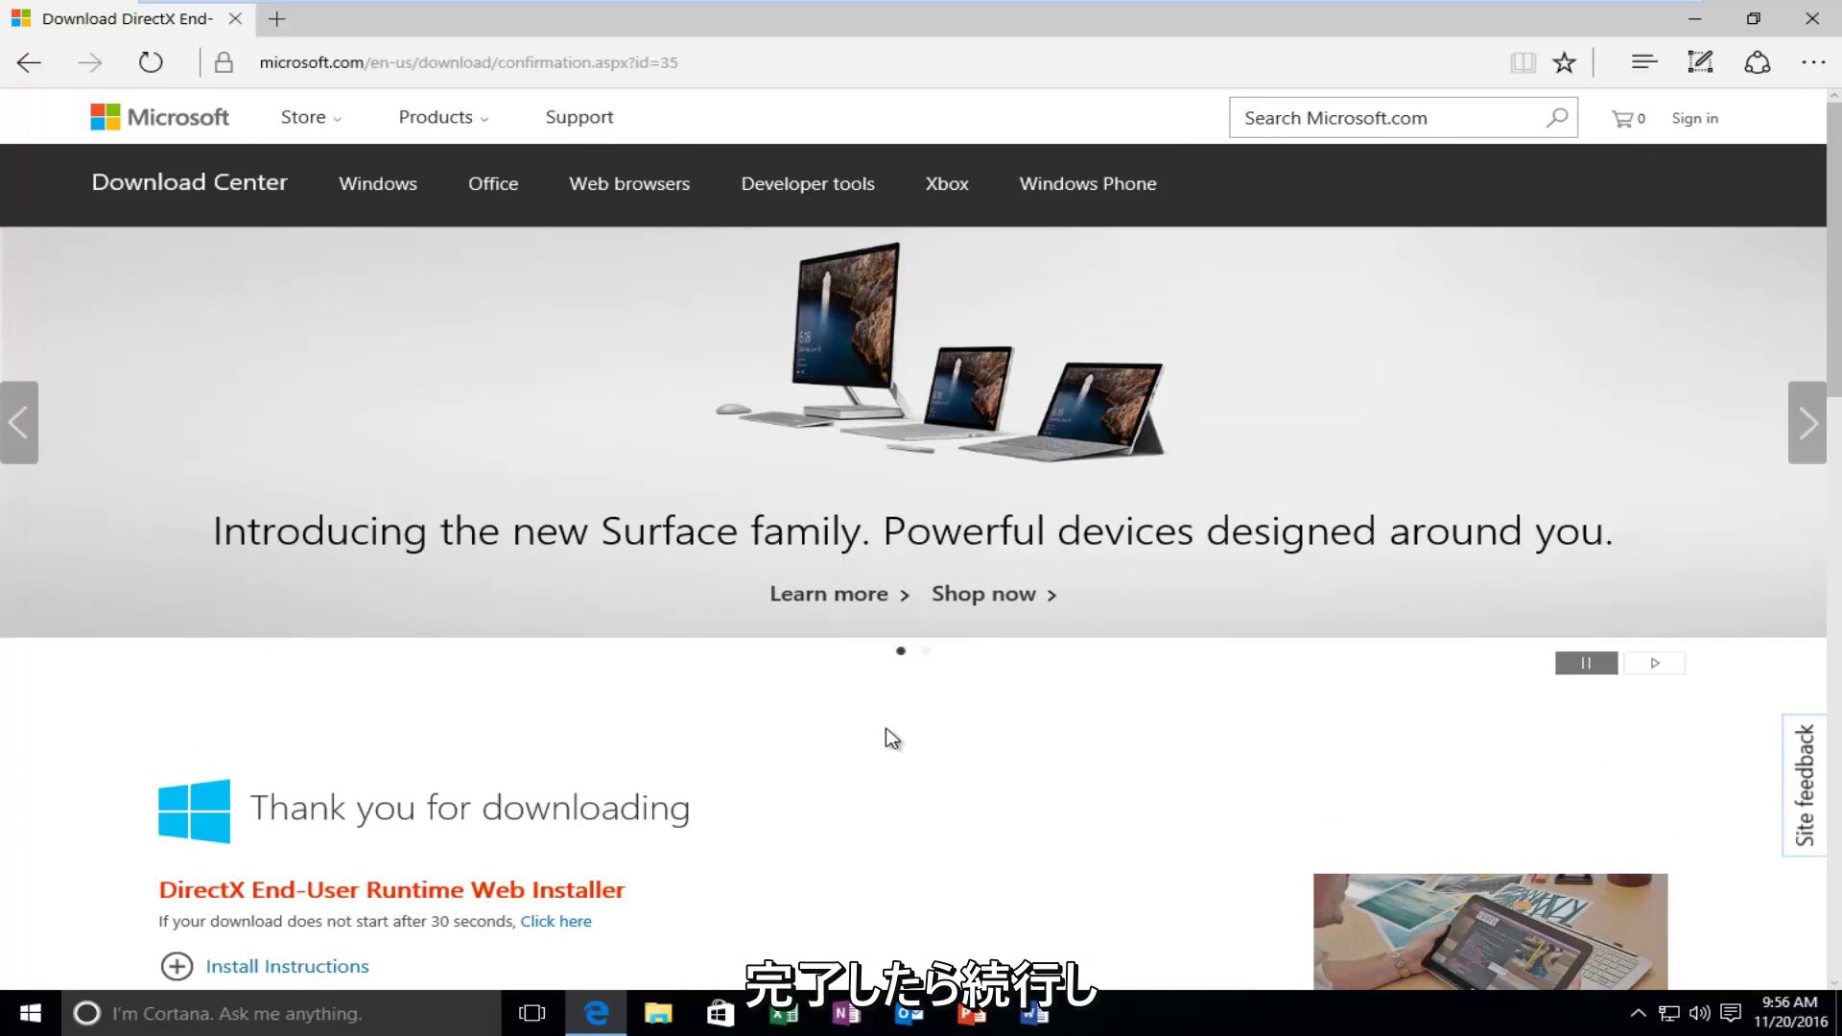
{"action": "scroll", "coordinate": [892, 739], "scroll_direction": "down", "scroll_amount": 3}
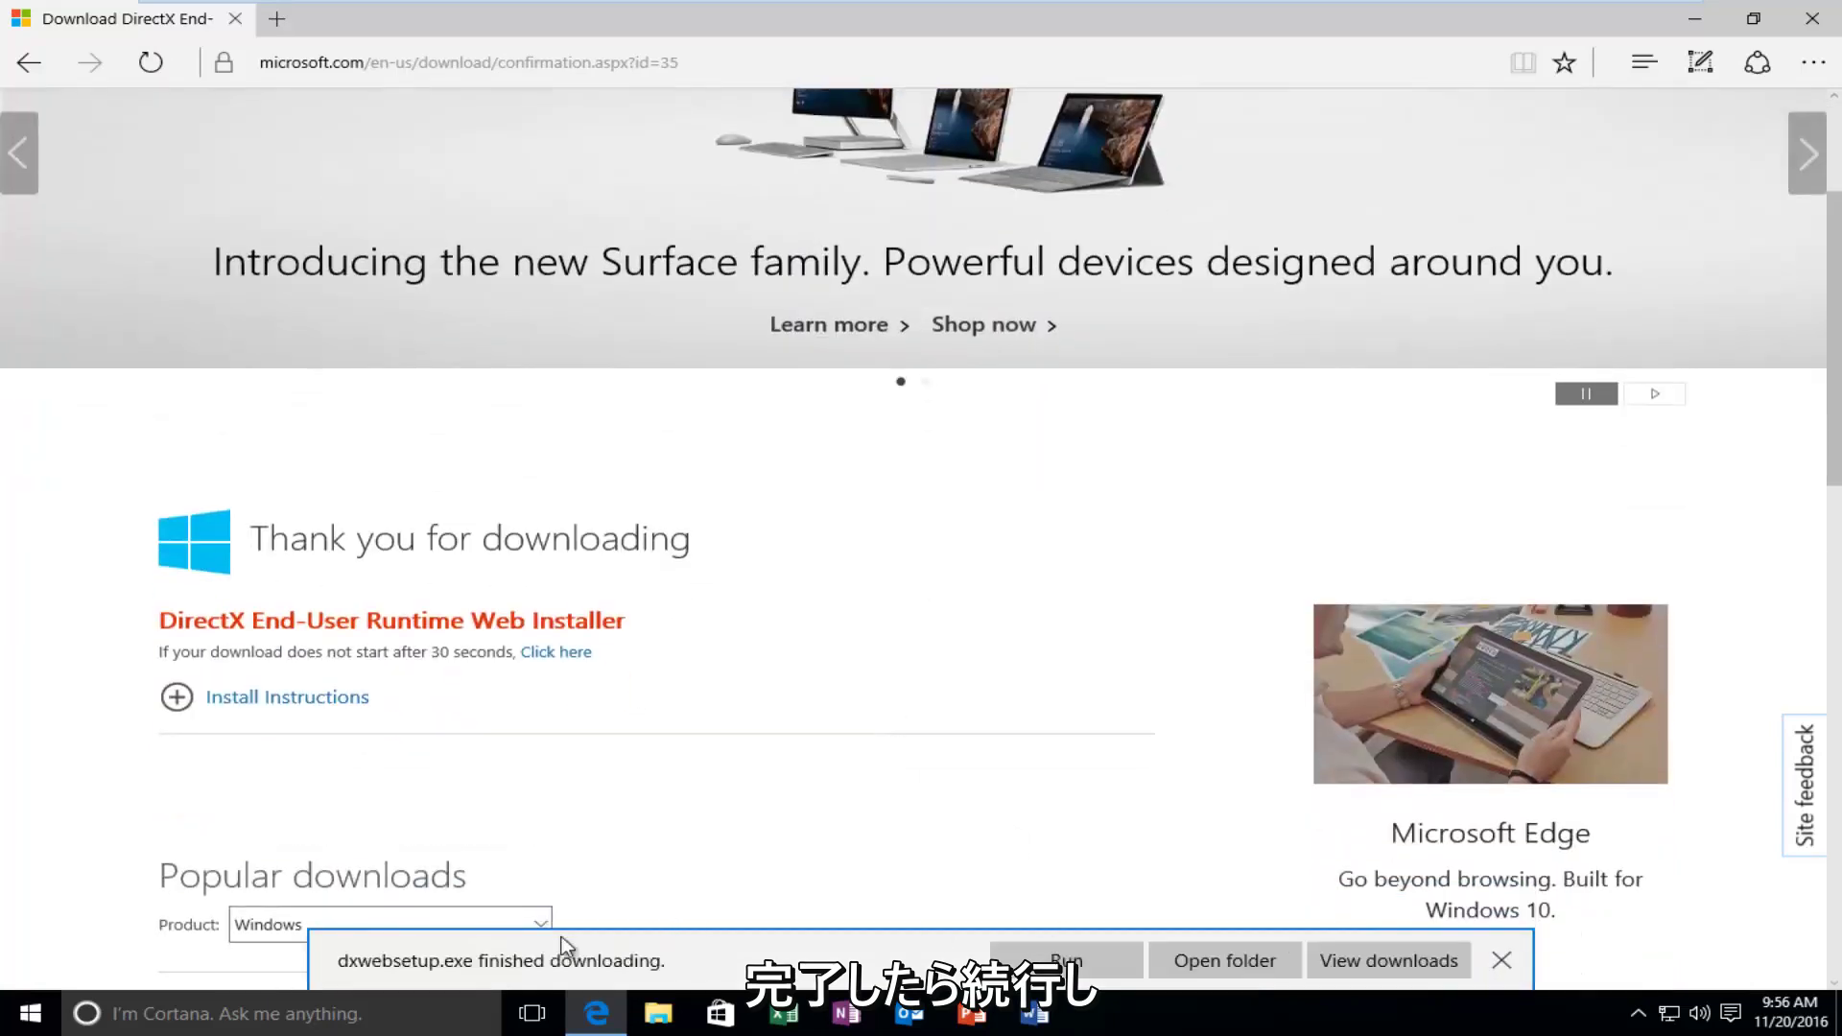
{"action": "left_click", "coordinate": [1066, 961]}
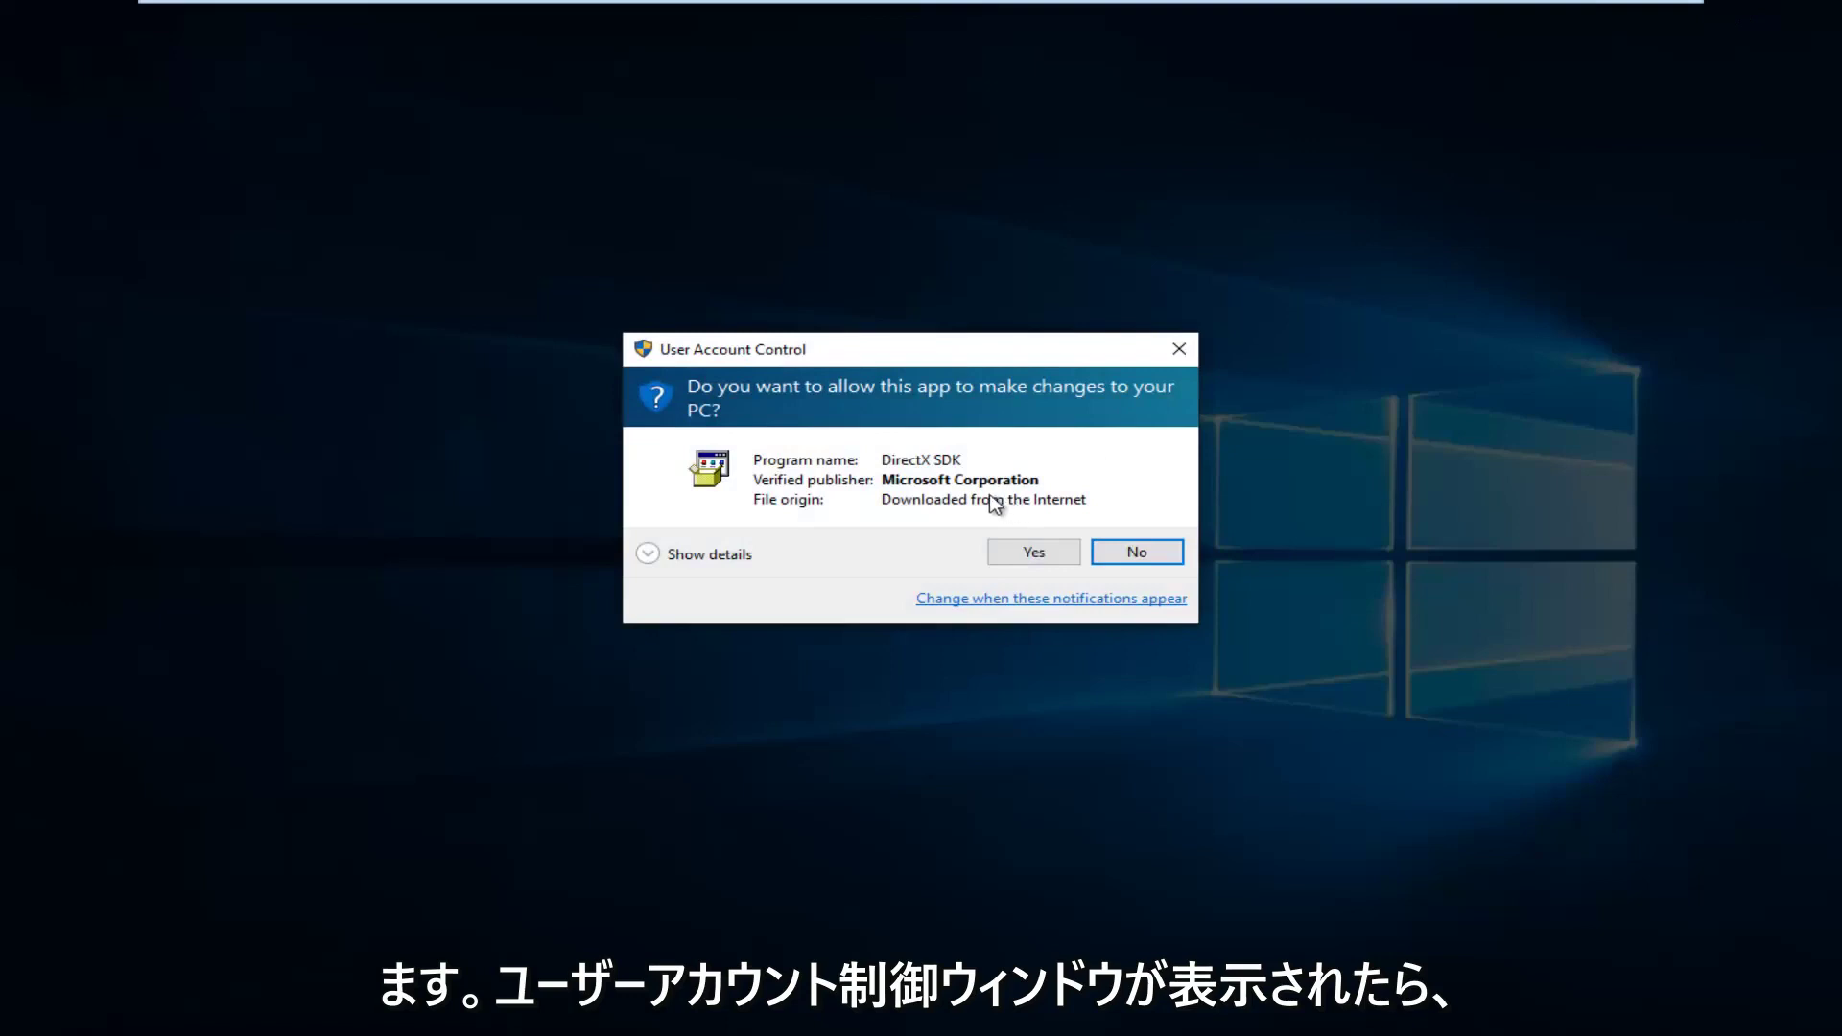
- Allow the installer through UAC, accept the license agreement, and decline the Bing Bar
{"action": "left_click", "coordinate": [1031, 555]}
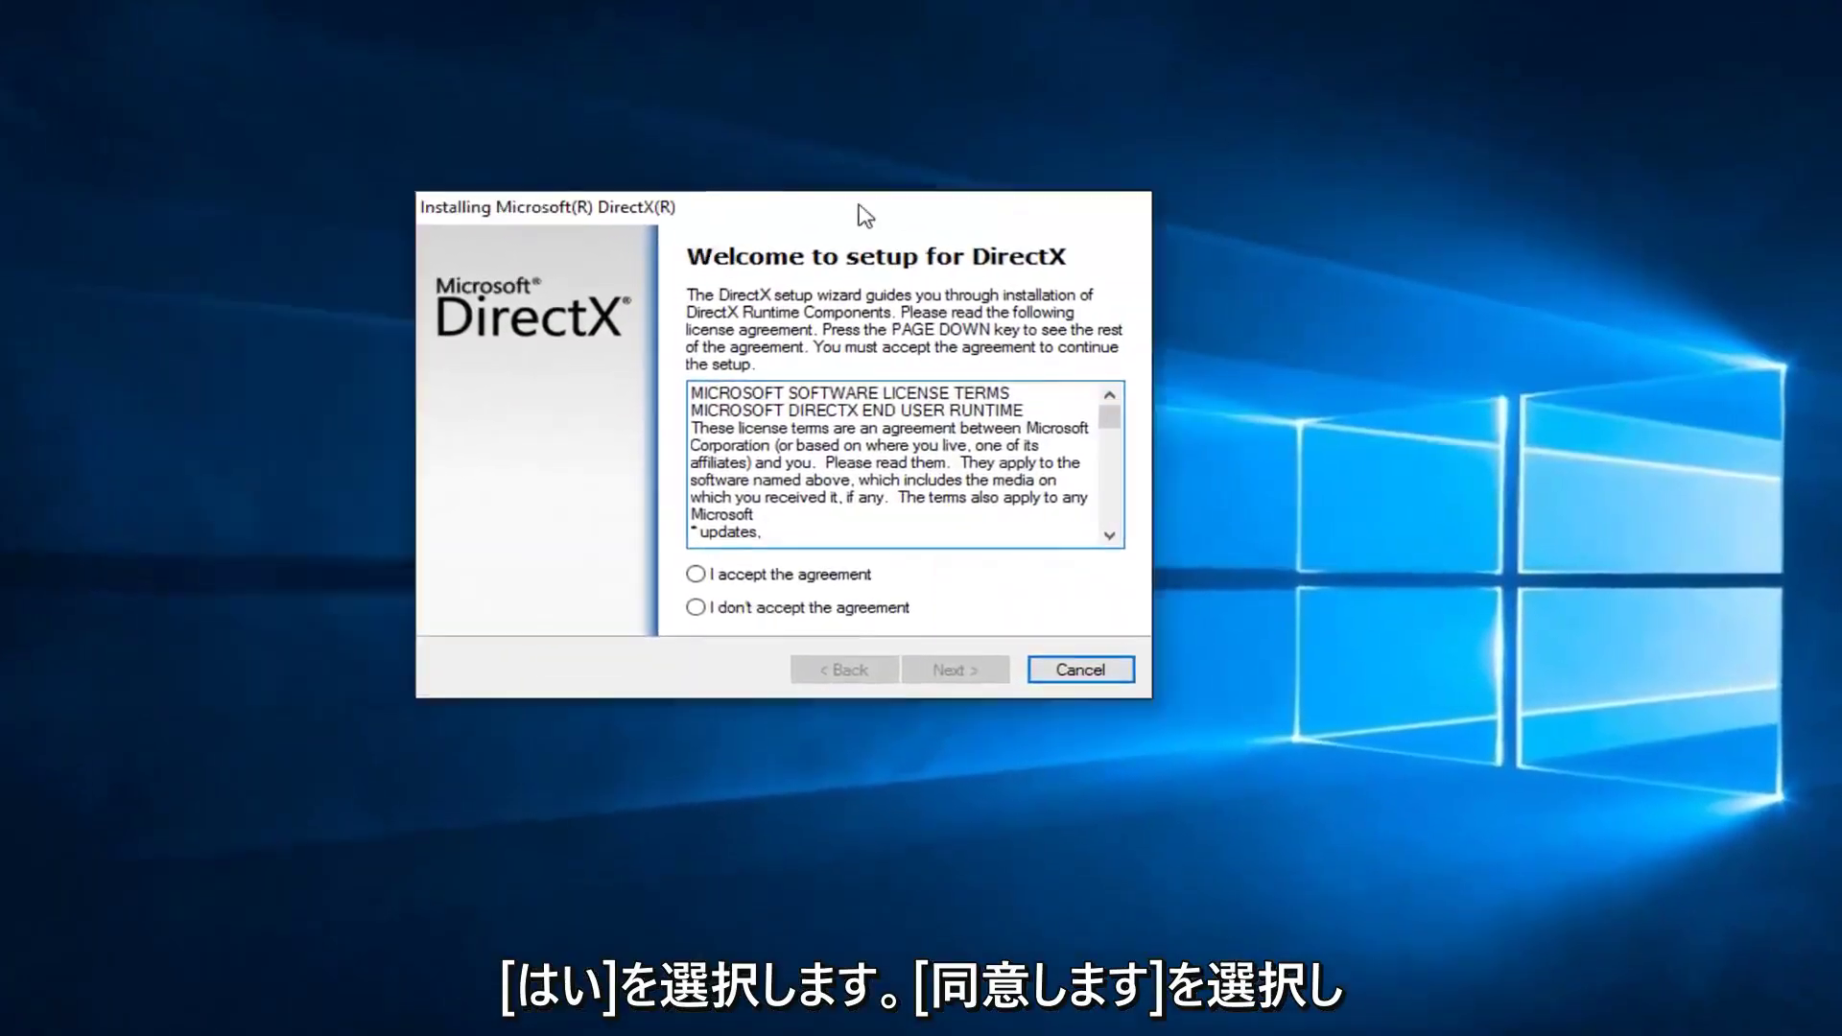
{"action": "left_click", "coordinate": [796, 576]}
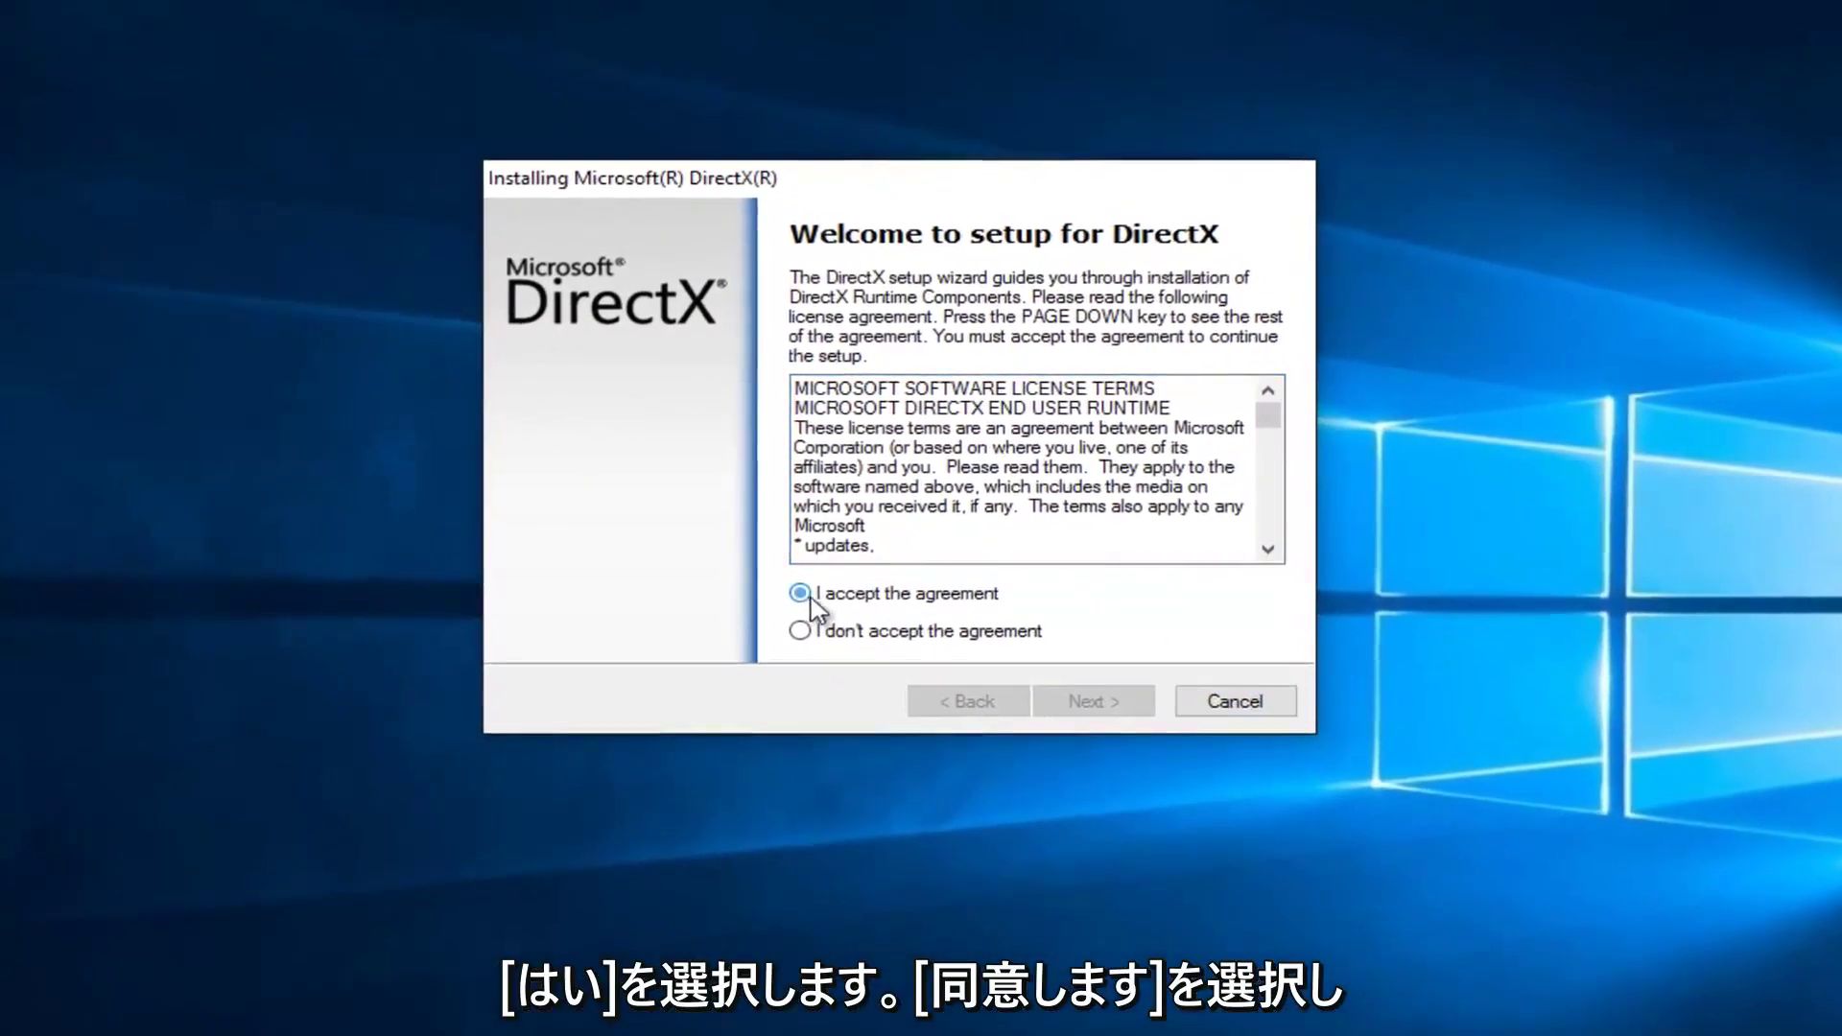
{"action": "left_click", "coordinate": [1090, 706]}
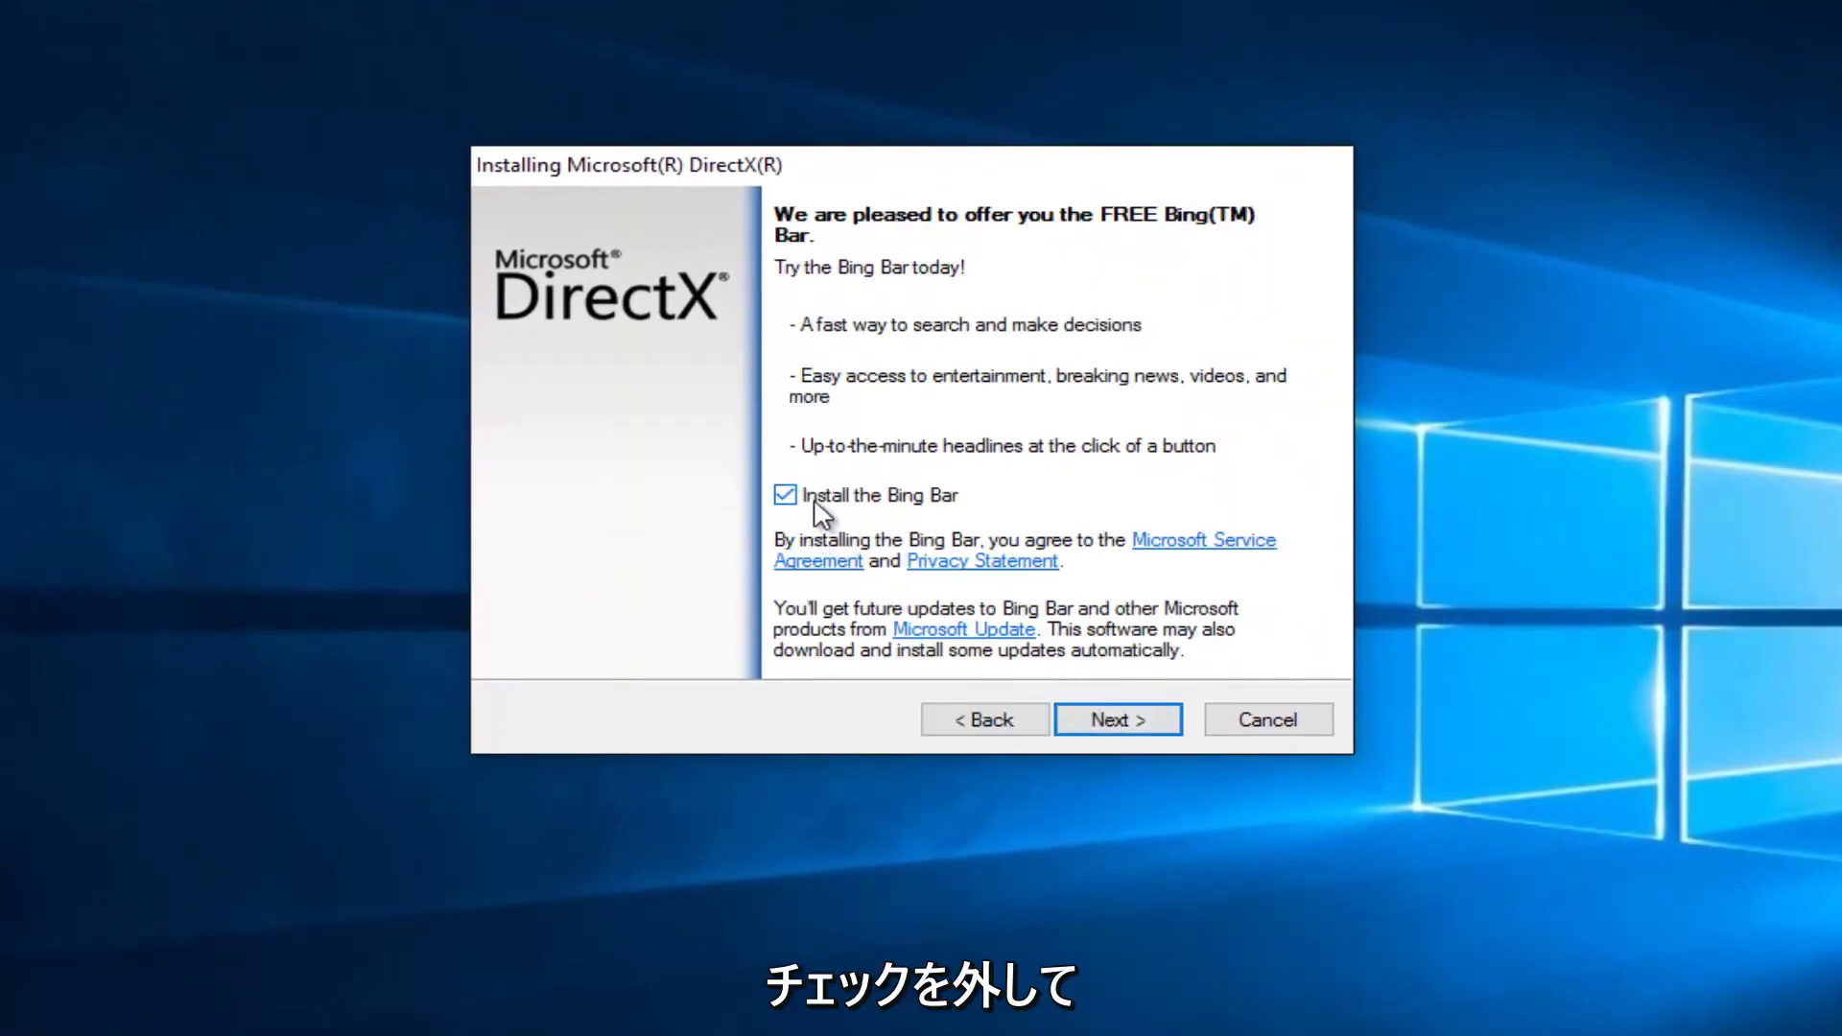
{"action": "left_click", "coordinate": [783, 497]}
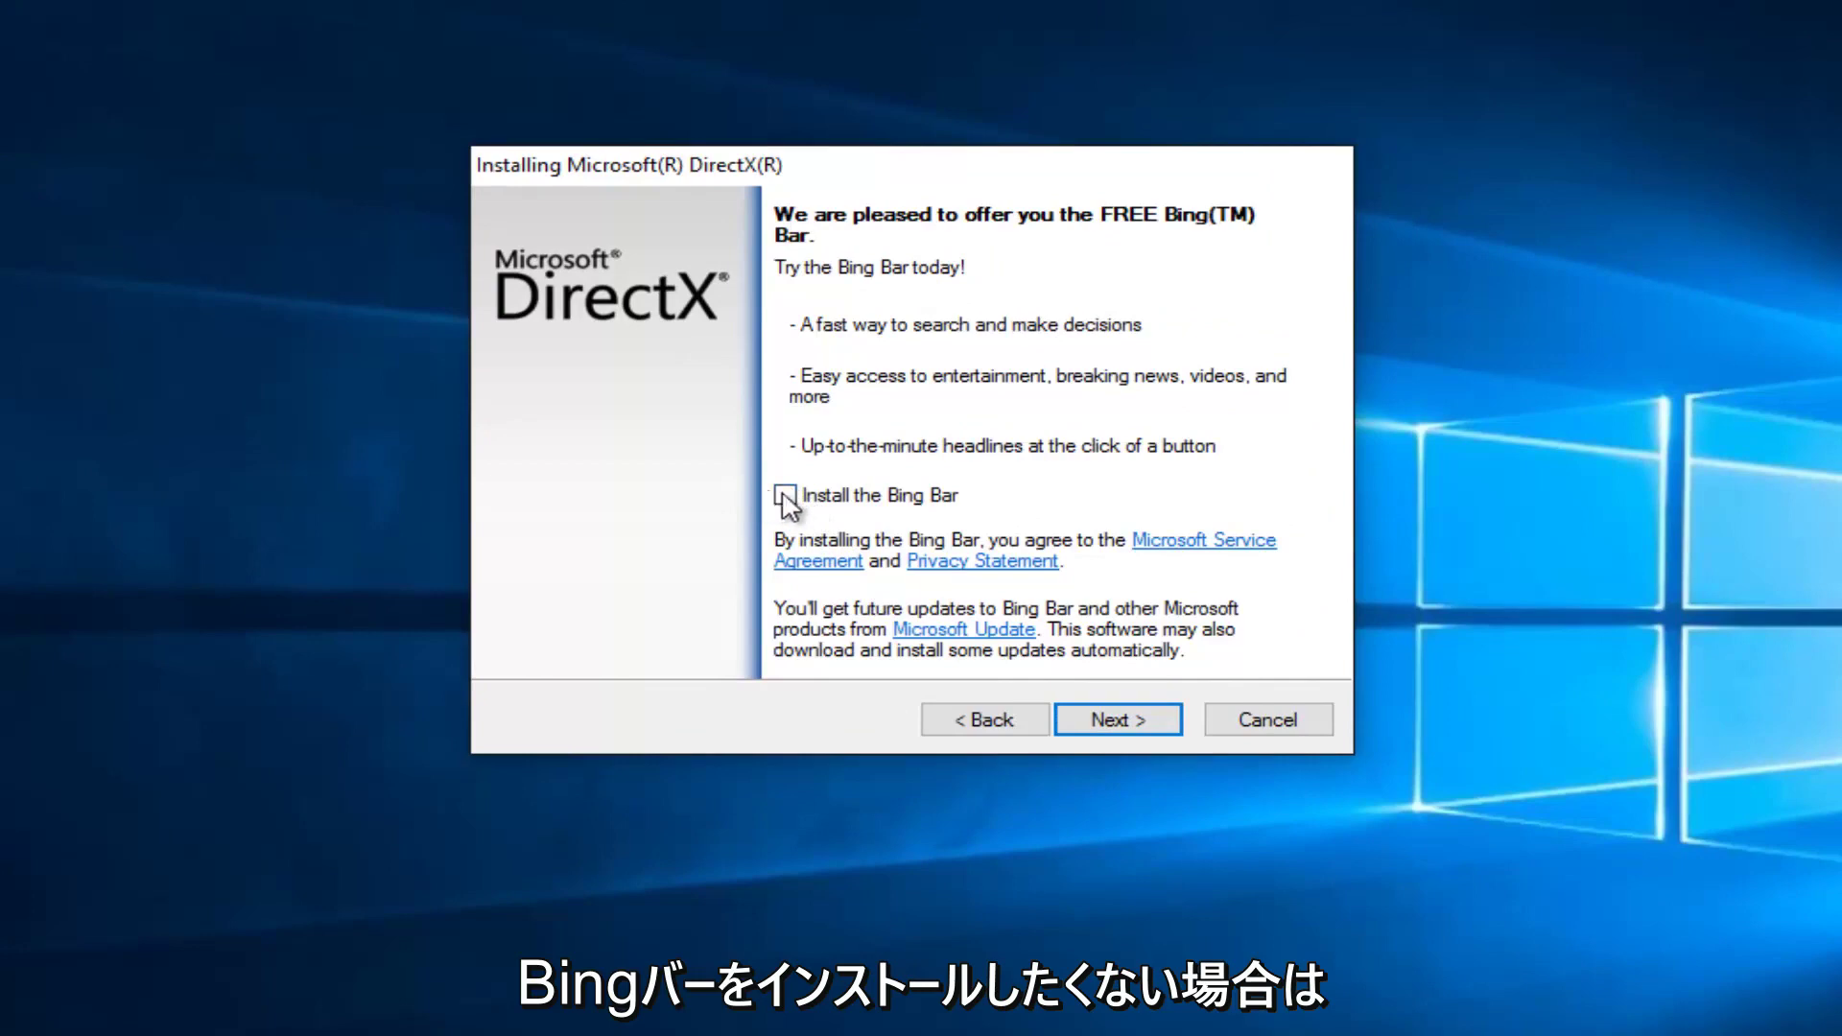
{"action": "left_click", "coordinate": [1115, 722]}
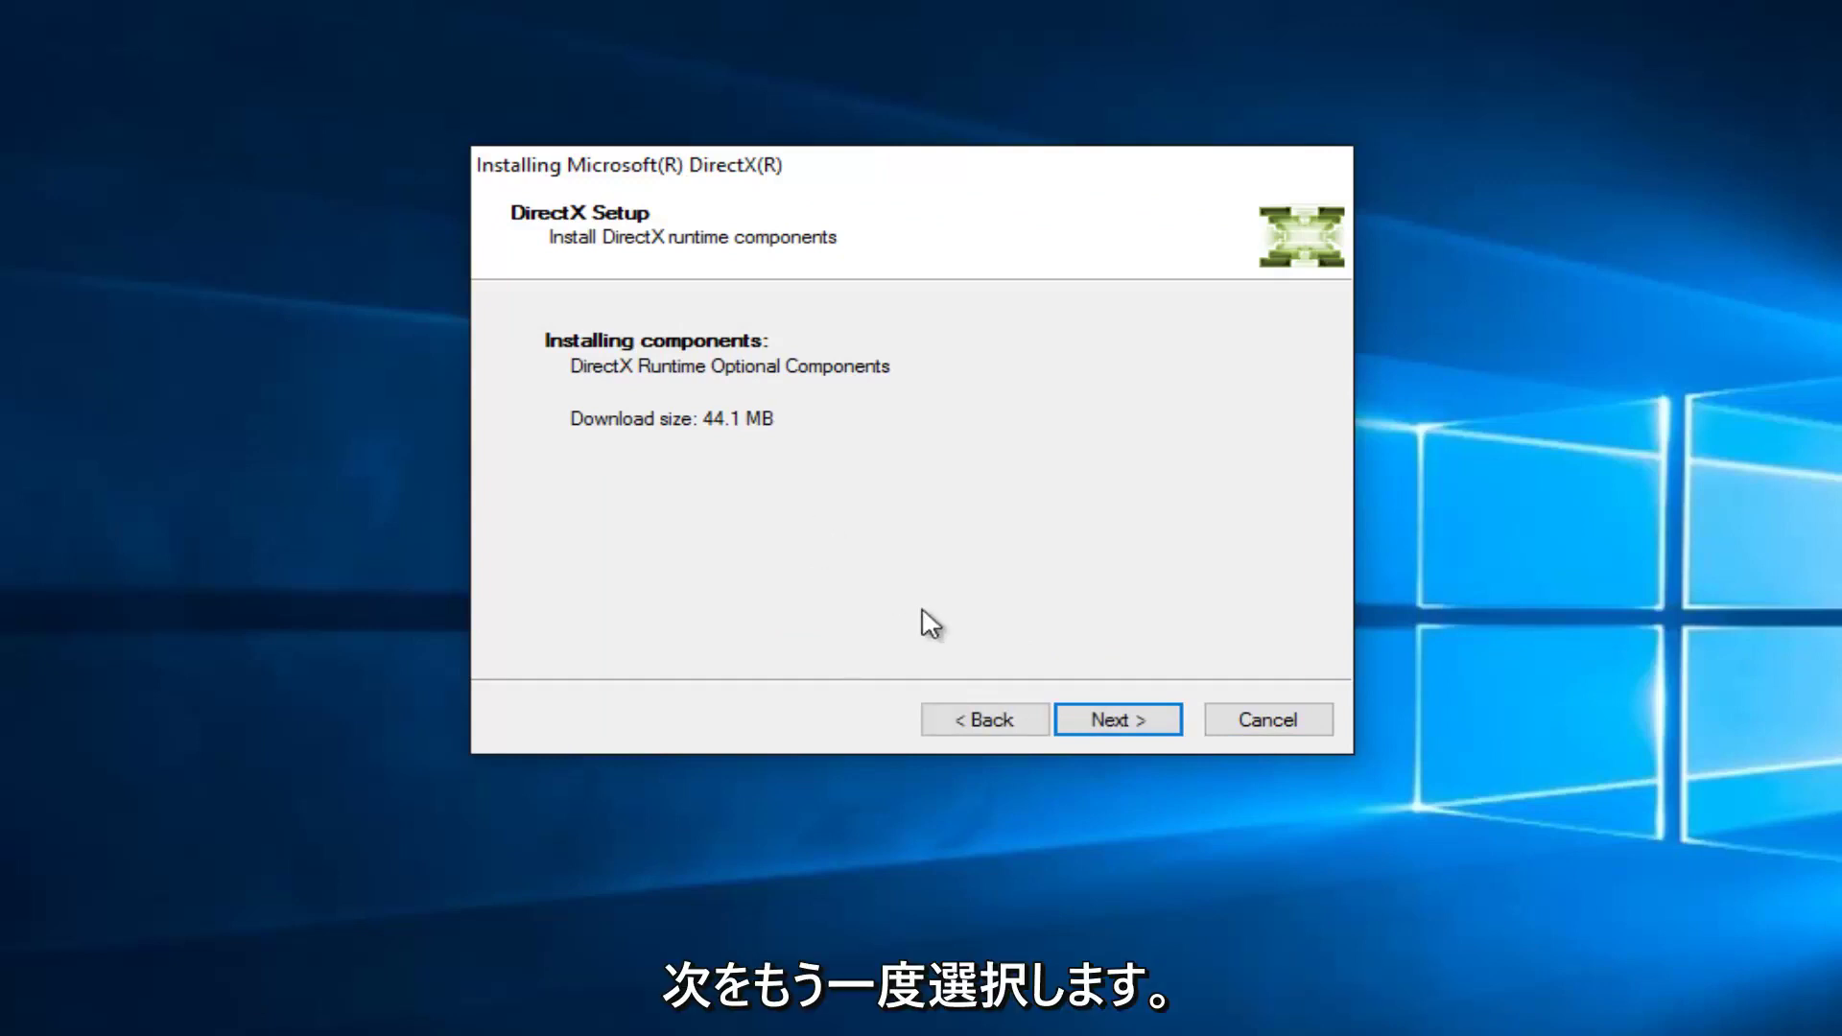
- Install the 44.1 MB DirectX Runtime Optional Components and finish the wizard once complete
{"action": "left_click", "coordinate": [1140, 722]}
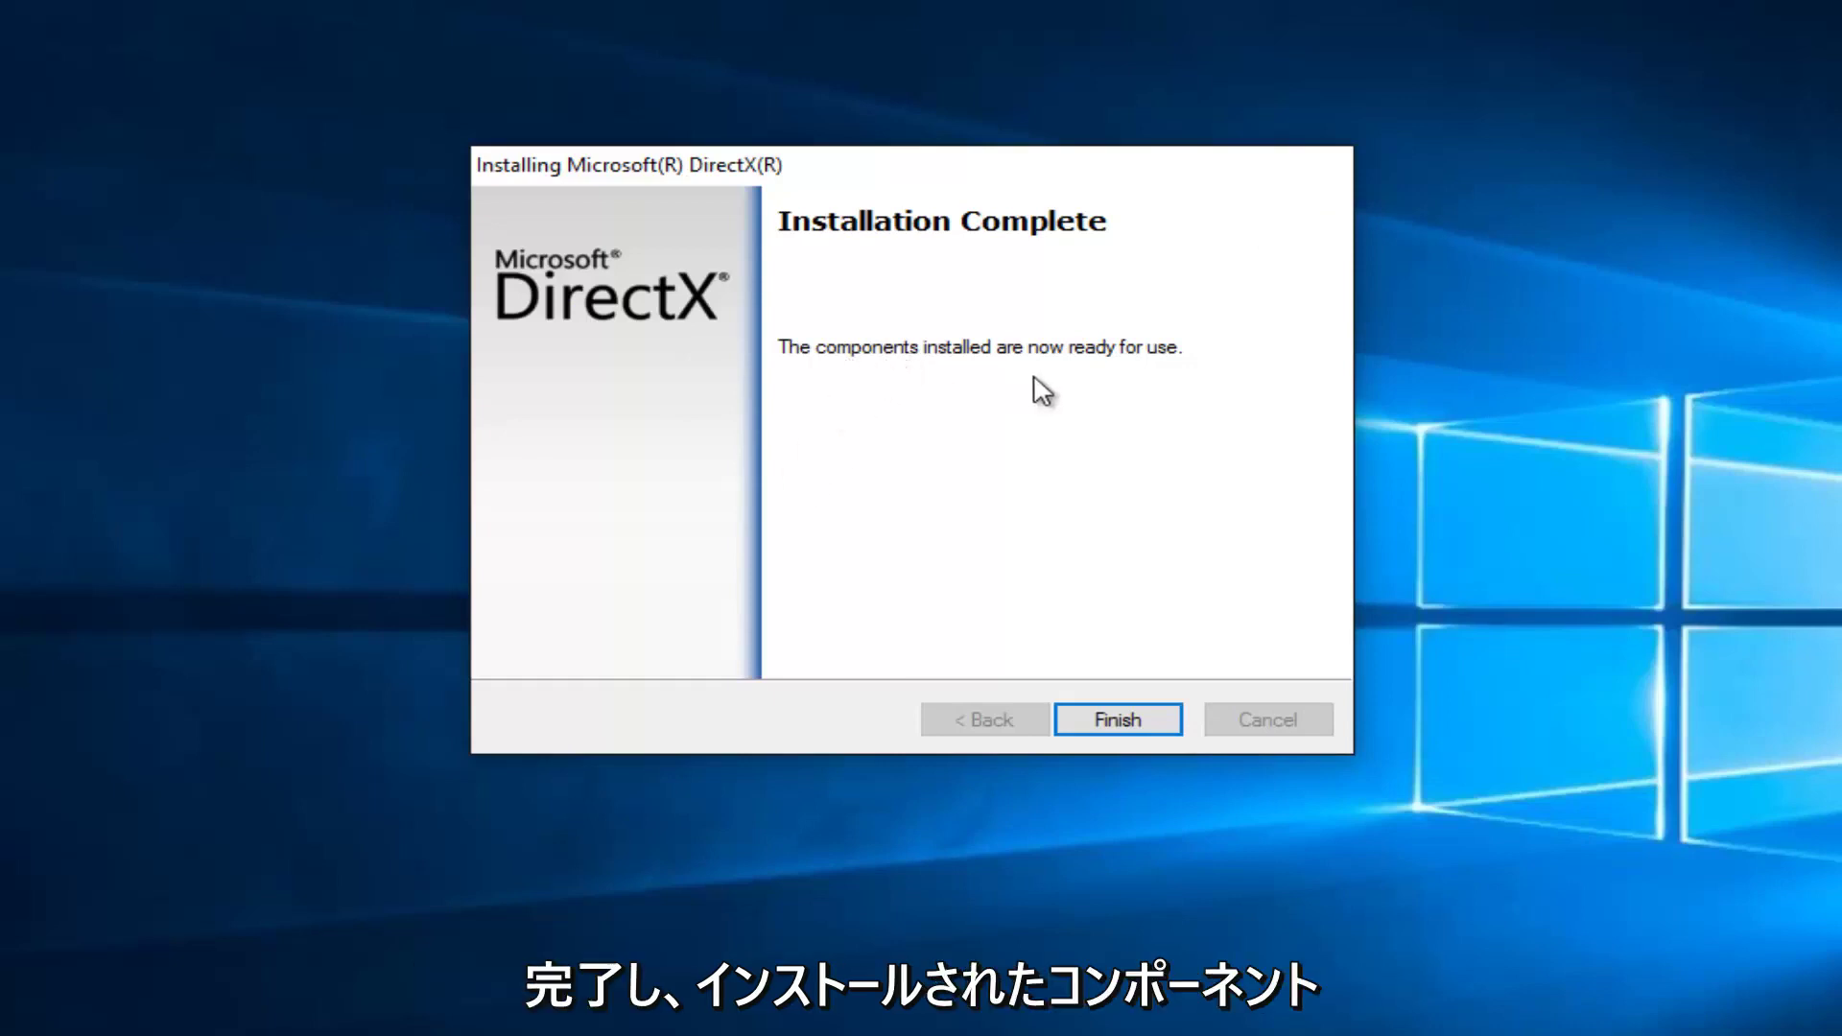
{"action": "left_click", "coordinate": [1124, 731]}
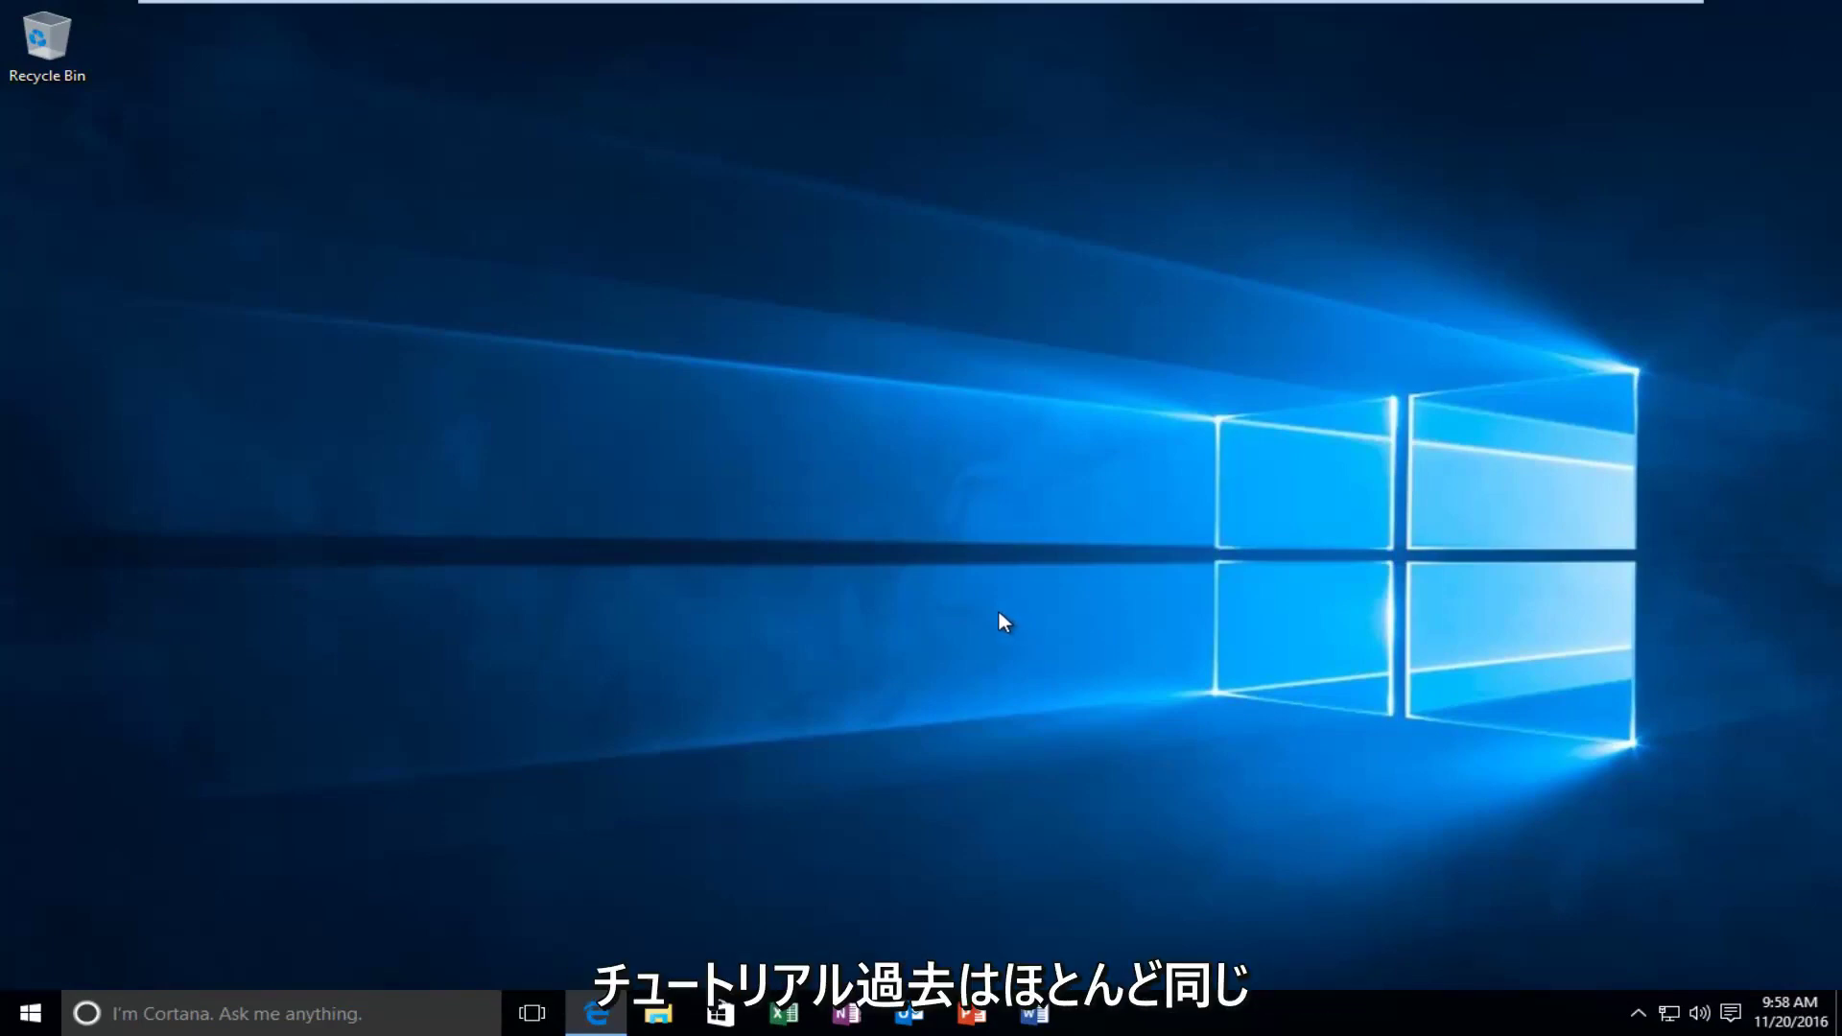
- Bring Edge back to the front on the DirectX 'Thank you for downloading' page
{"action": "left_click", "coordinate": [599, 1014]}
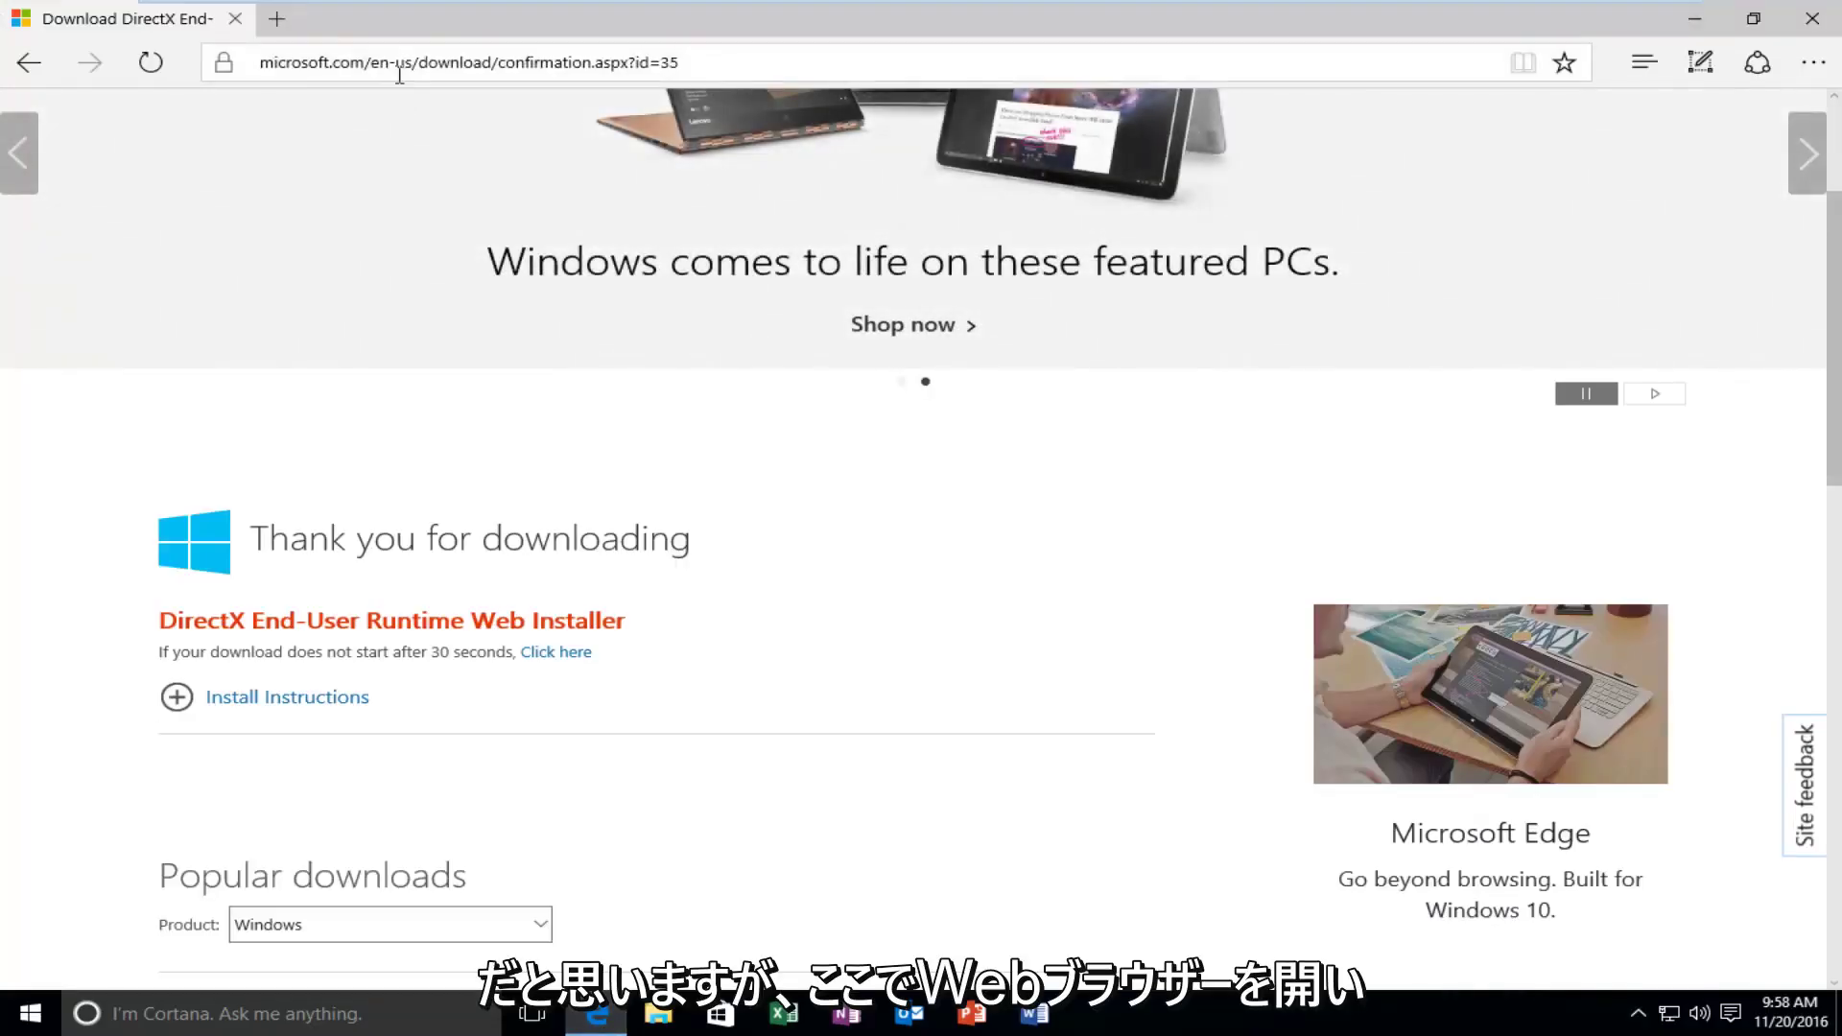
- Navigate Edge to google.com through the address bar
{"action": "left_click", "coordinate": [399, 75]}
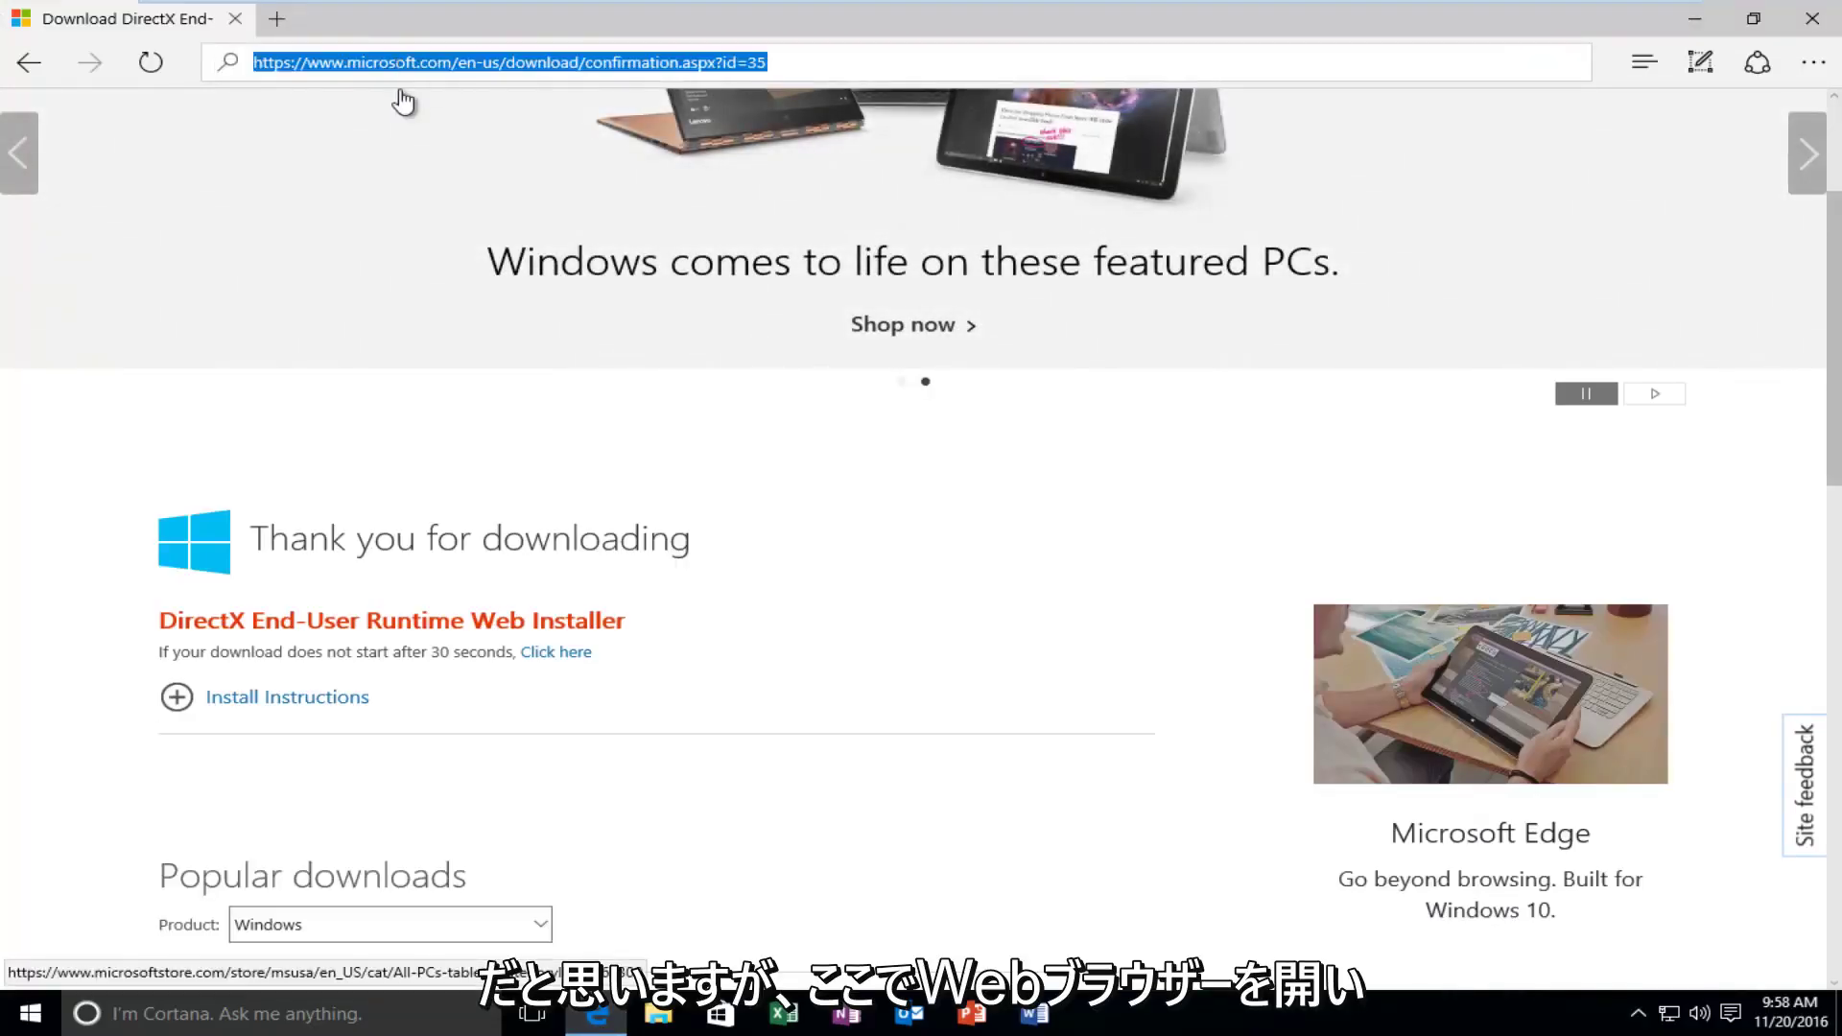
{"action": "type", "text": "google.com"}
{"action": "key", "text": "Return"}
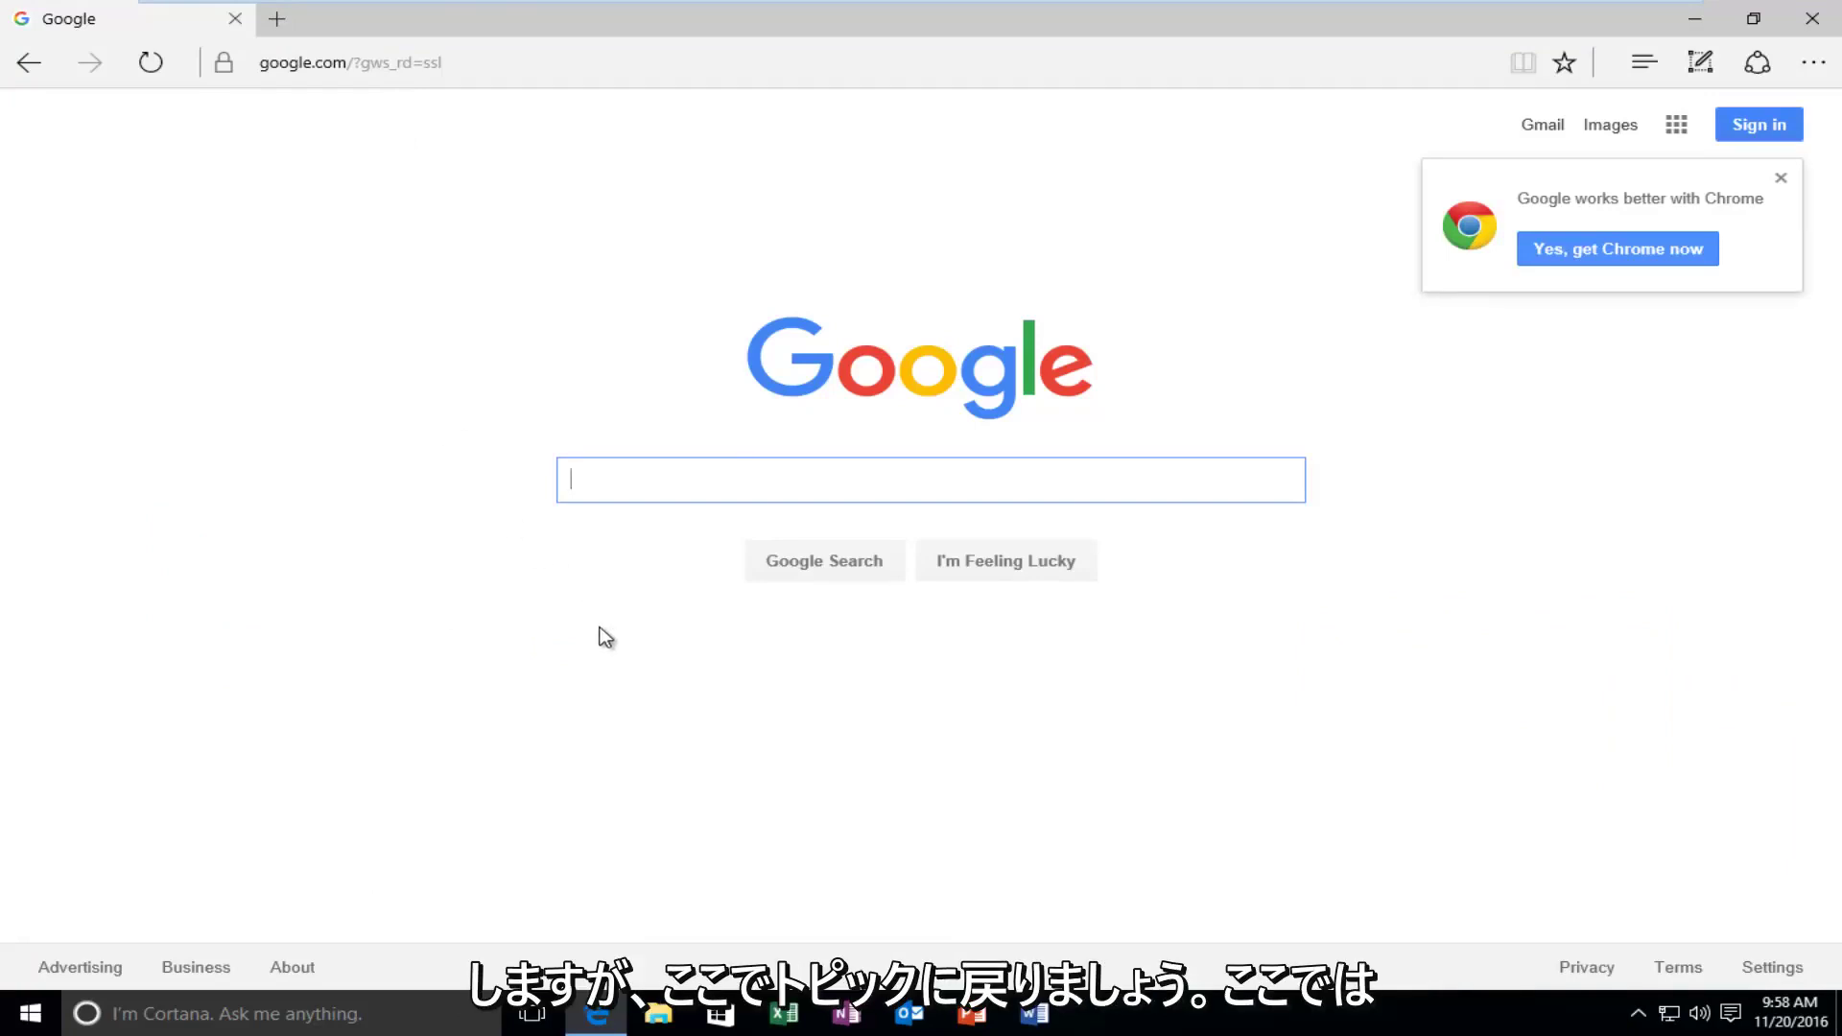
- Search Google for 'd3dcompiler_43.dll download' and open the DLL-Files.com result
{"action": "type", "text": "d"}
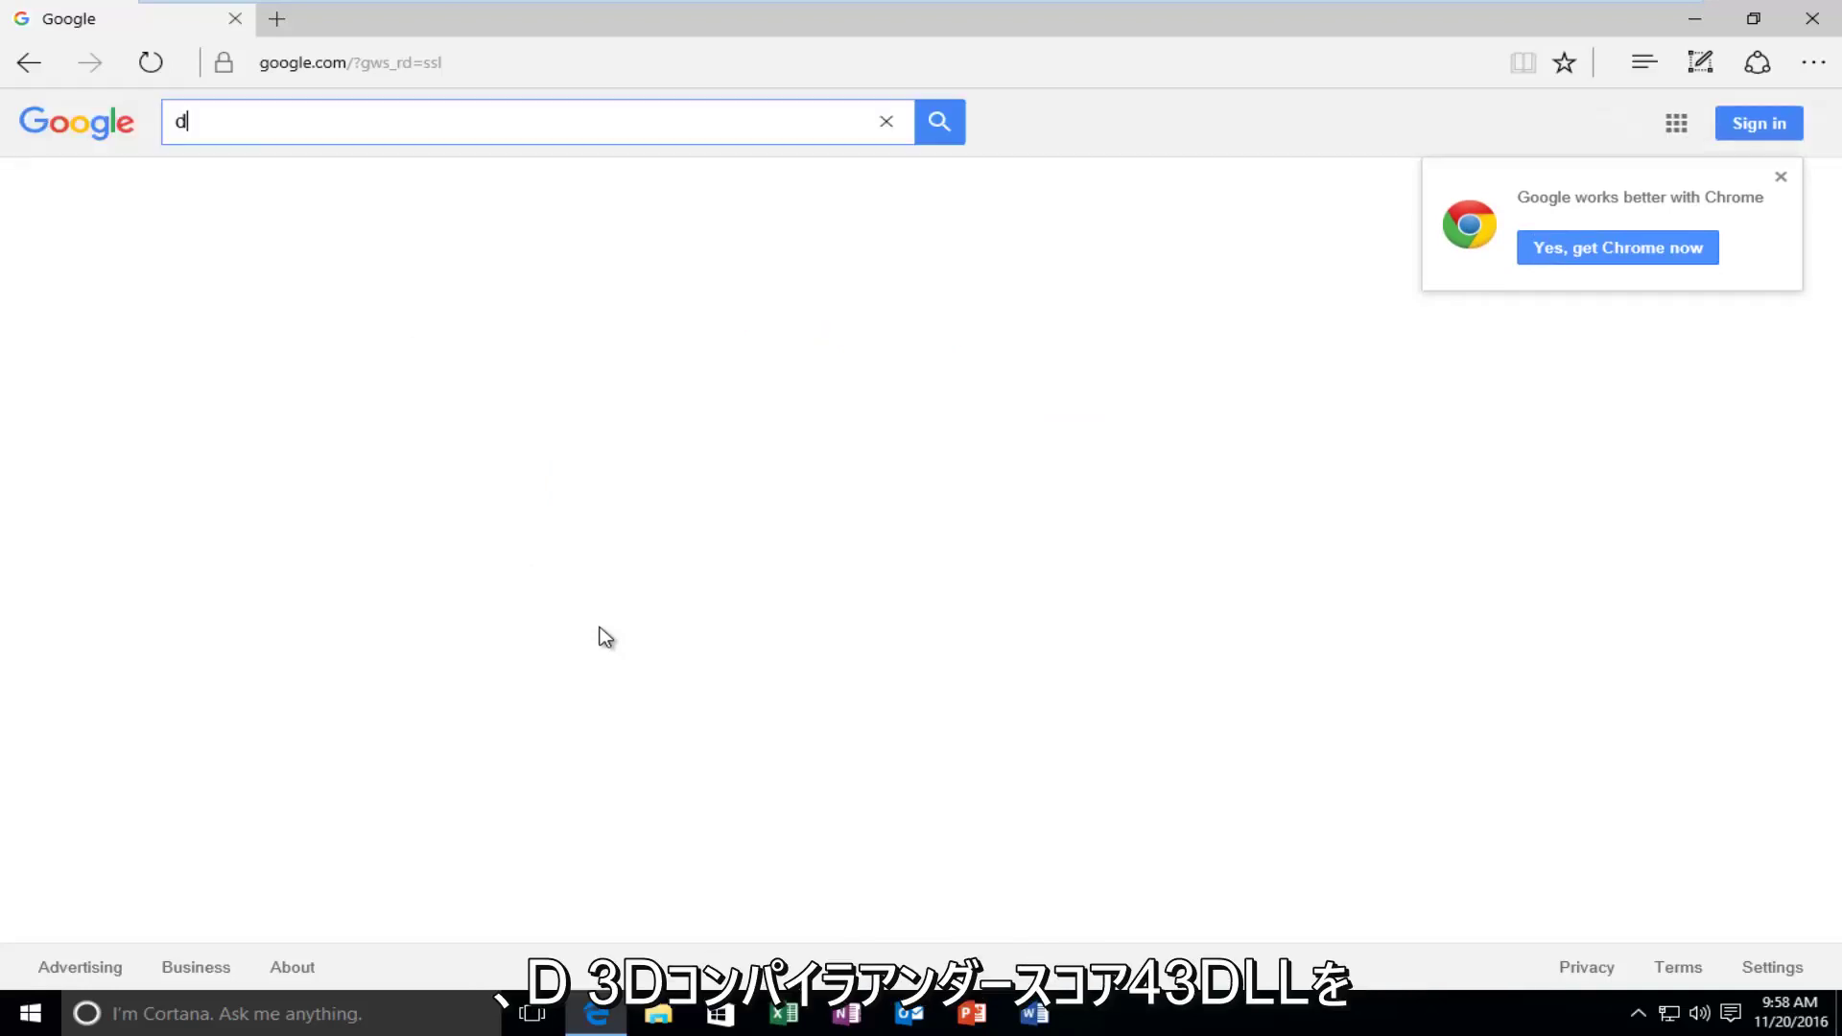
{"action": "type", "text": "3dcompiler"}
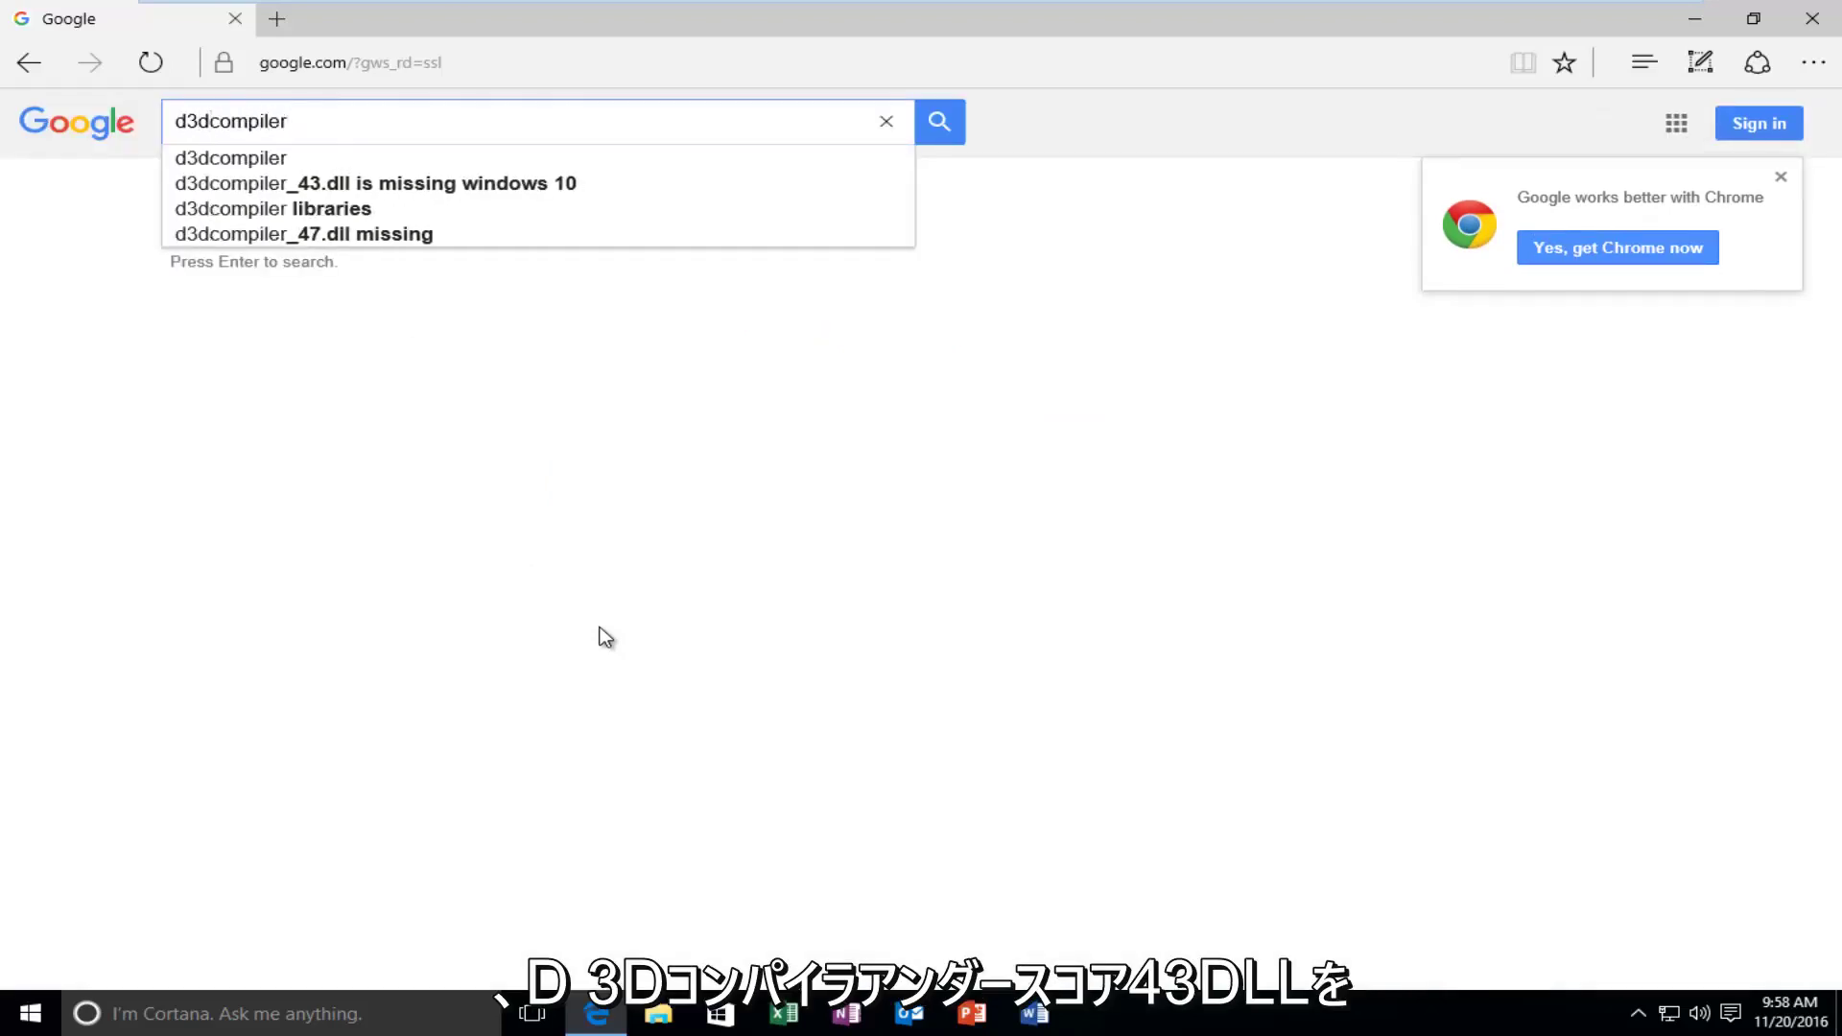
{"action": "type", "text": "_43"}
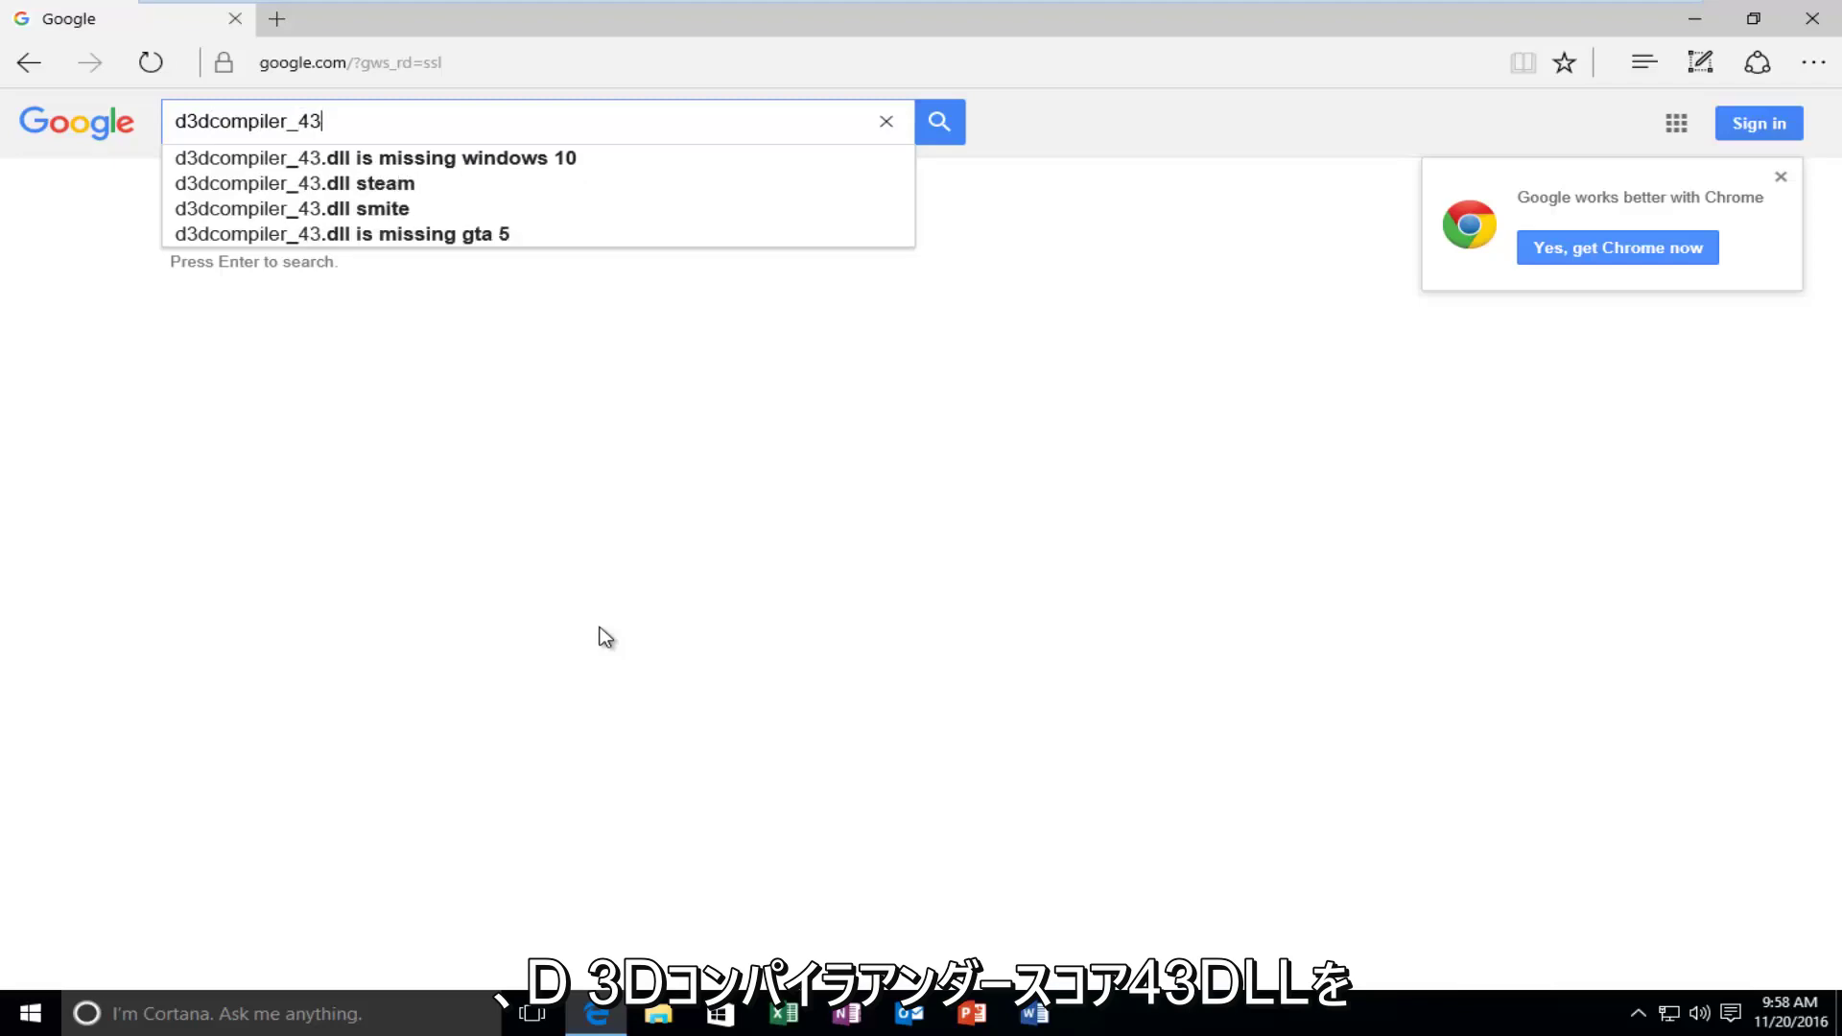
{"action": "type", "text": ".dll downloa"}
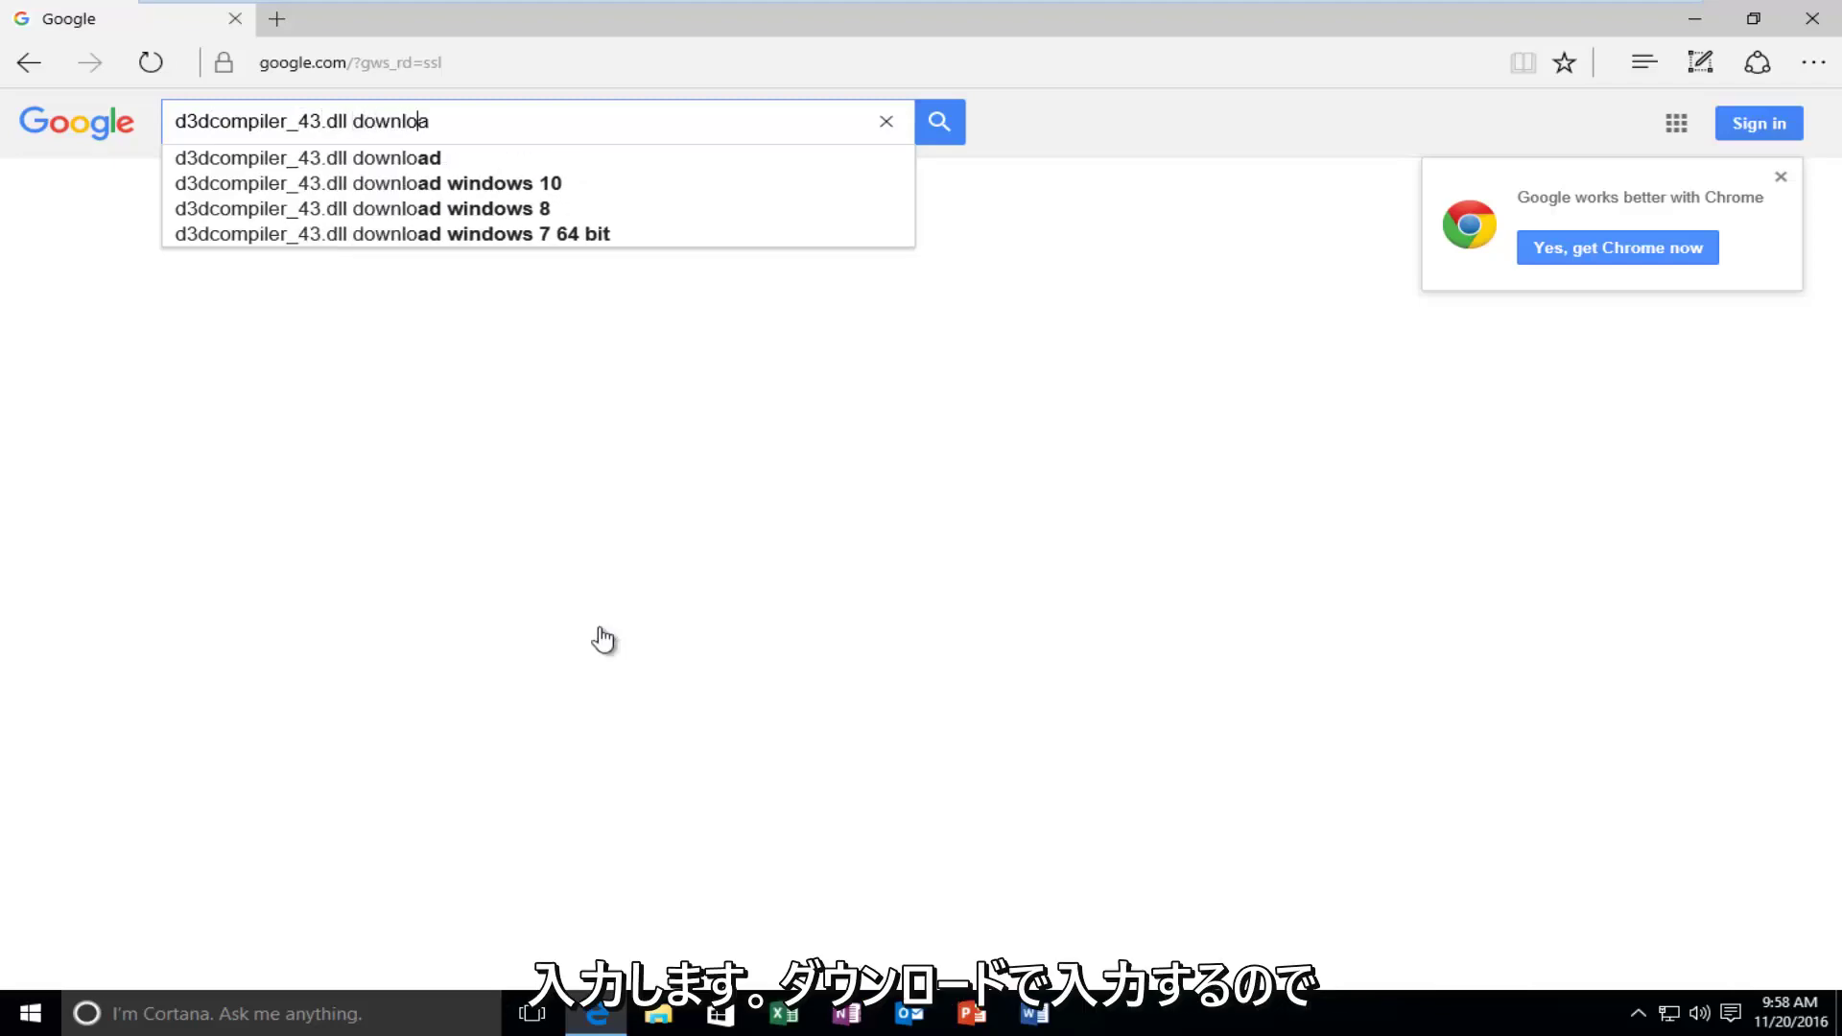
{"action": "type", "text": "d"}
{"action": "key", "text": "Return"}
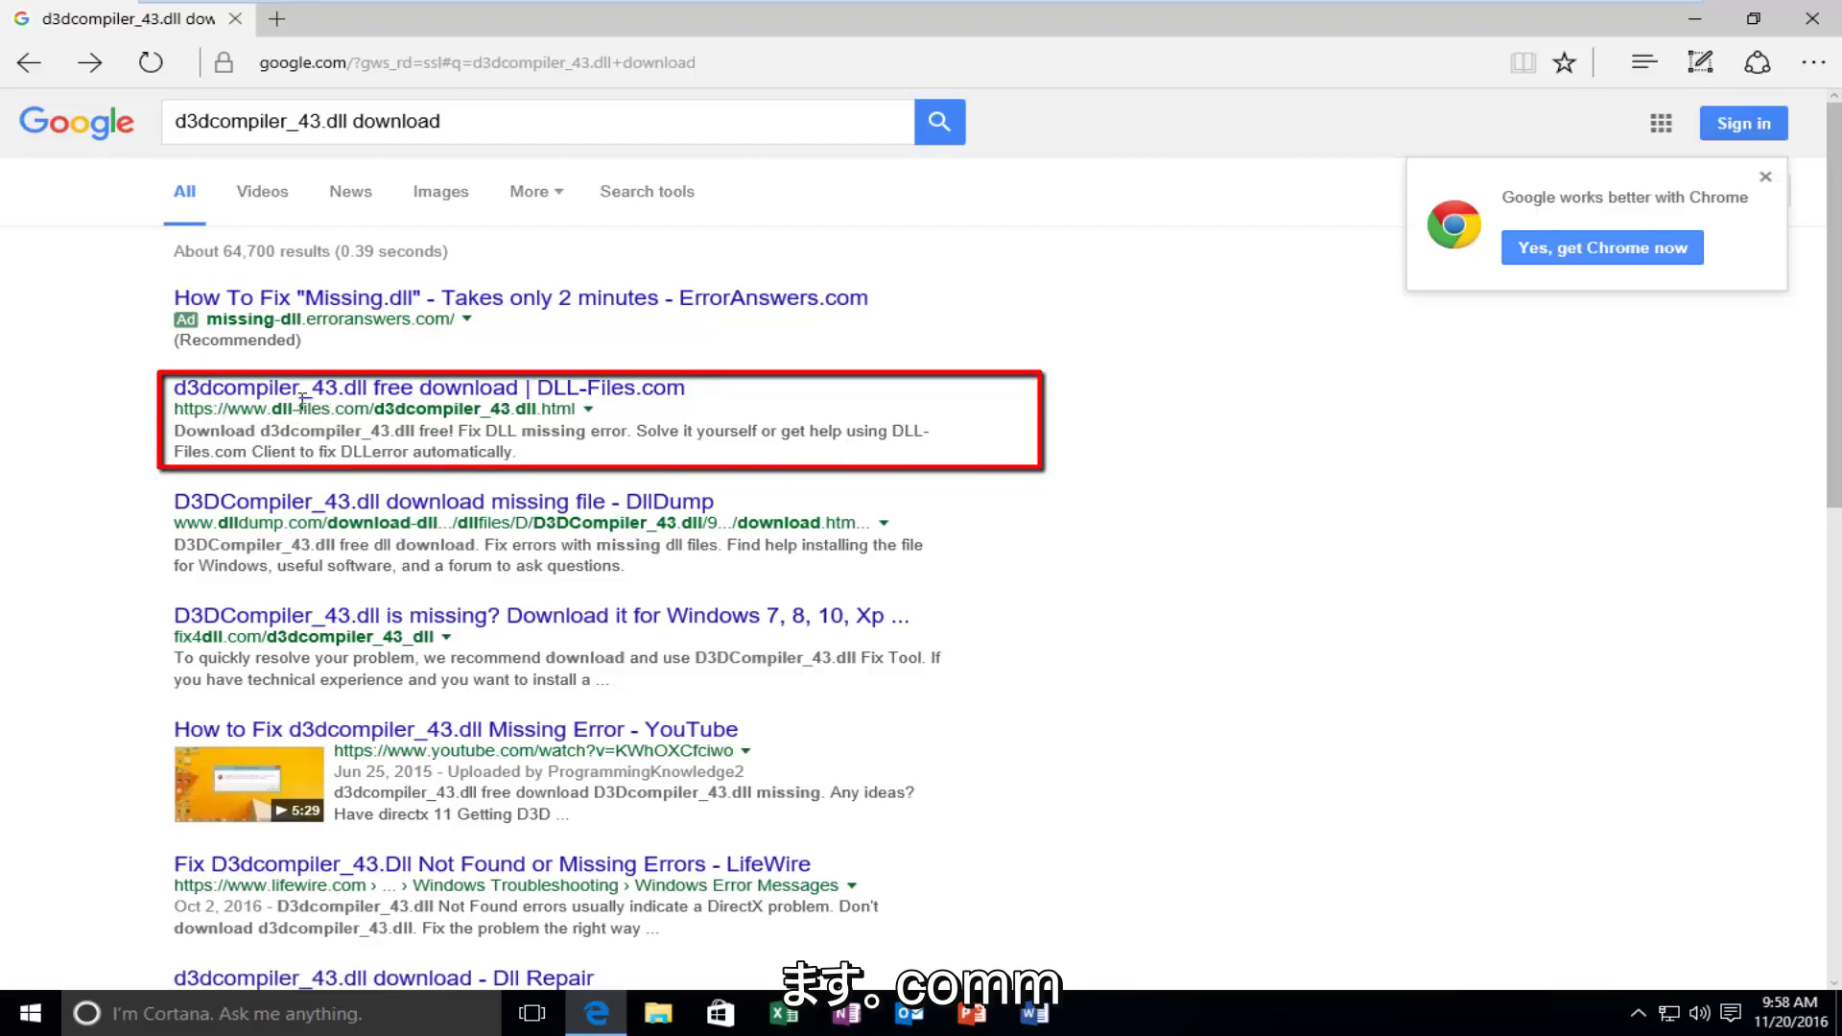
{"action": "left_click", "coordinate": [242, 394]}
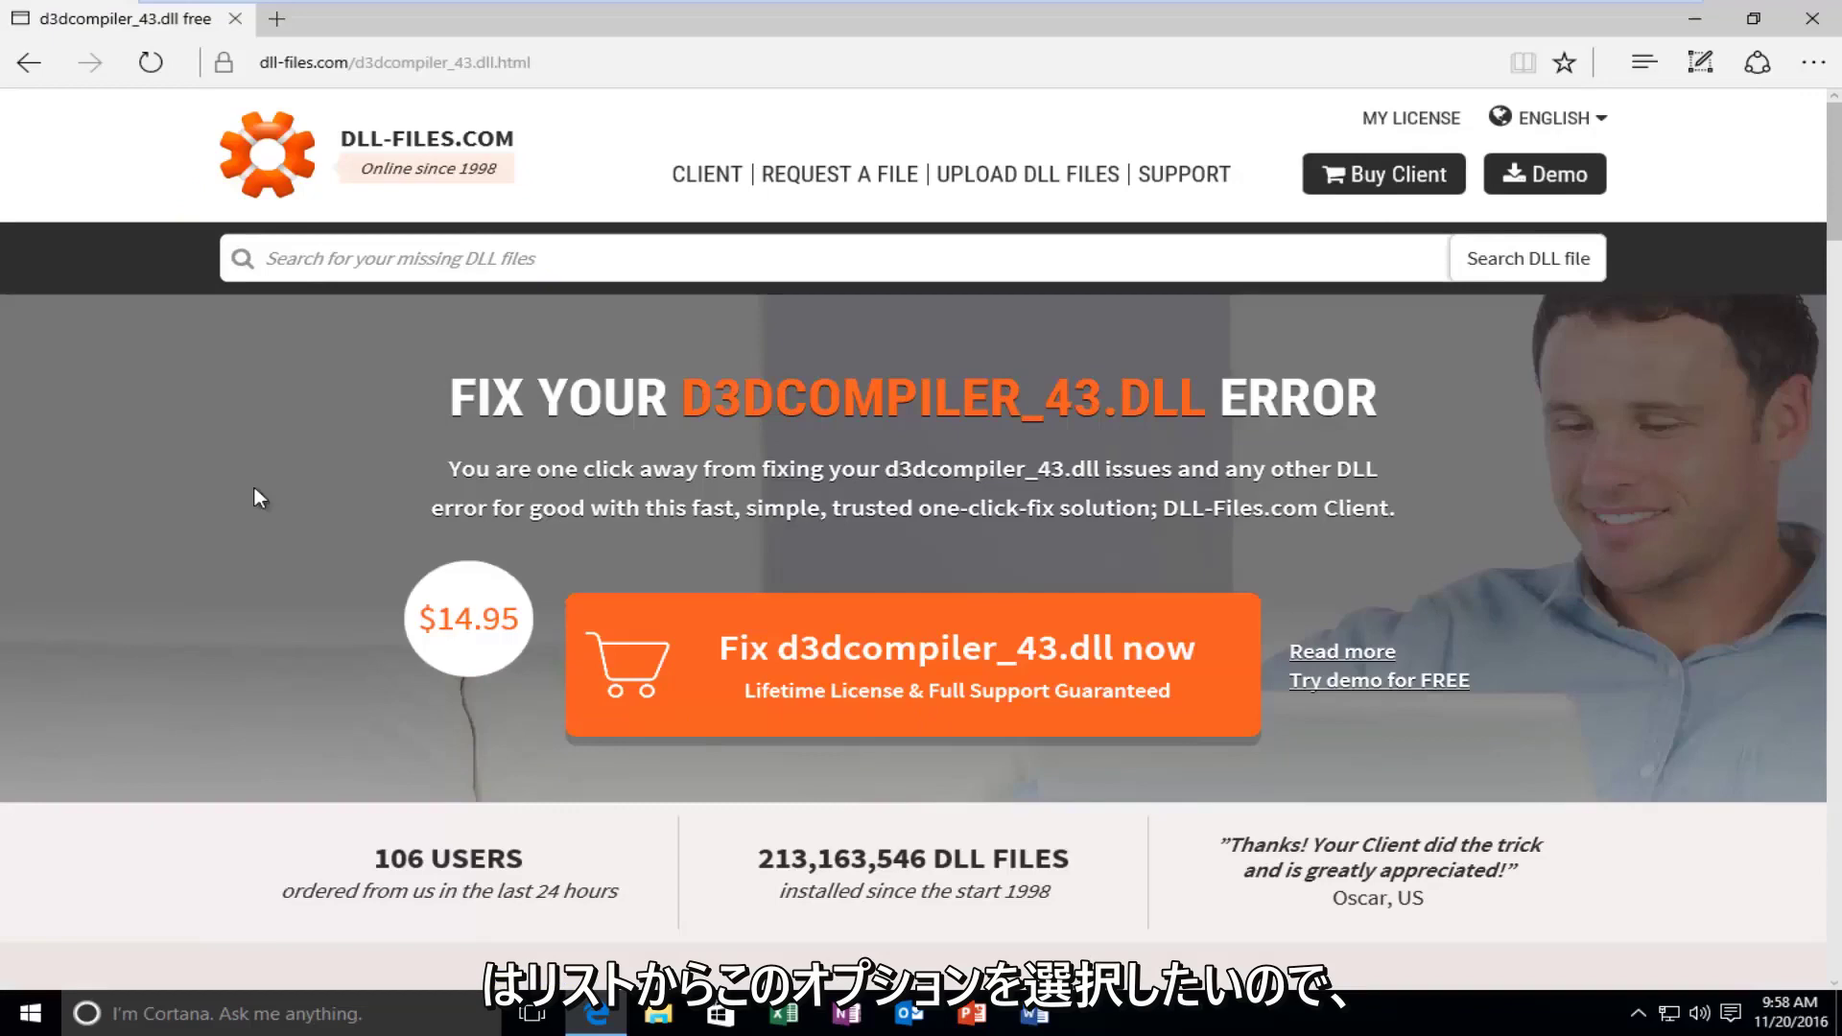
- Scroll down to the 32bit and 64bit 9.29.952.3111 d3dcompiler_43.dll download table
{"action": "scroll", "coordinate": [921, 538], "scroll_direction": "down", "scroll_amount": 8}
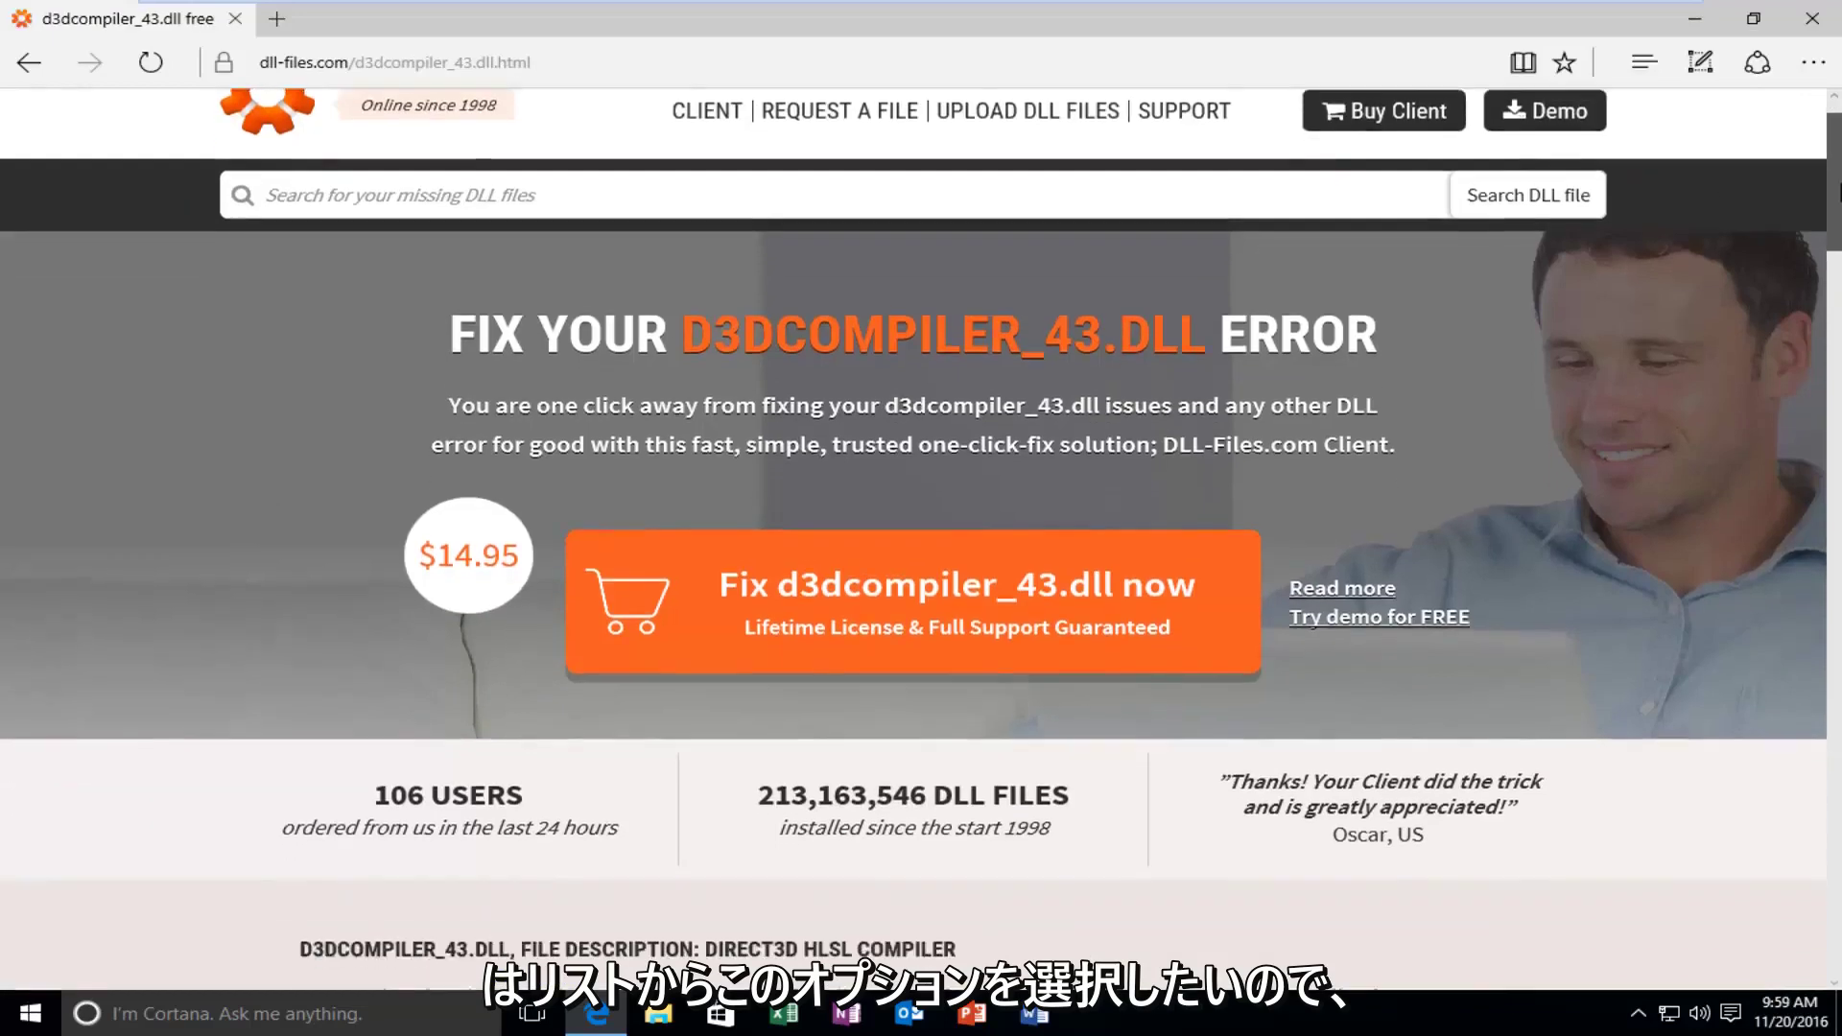
{"action": "scroll", "coordinate": [1838, 346], "scroll_direction": "down", "scroll_amount": 4}
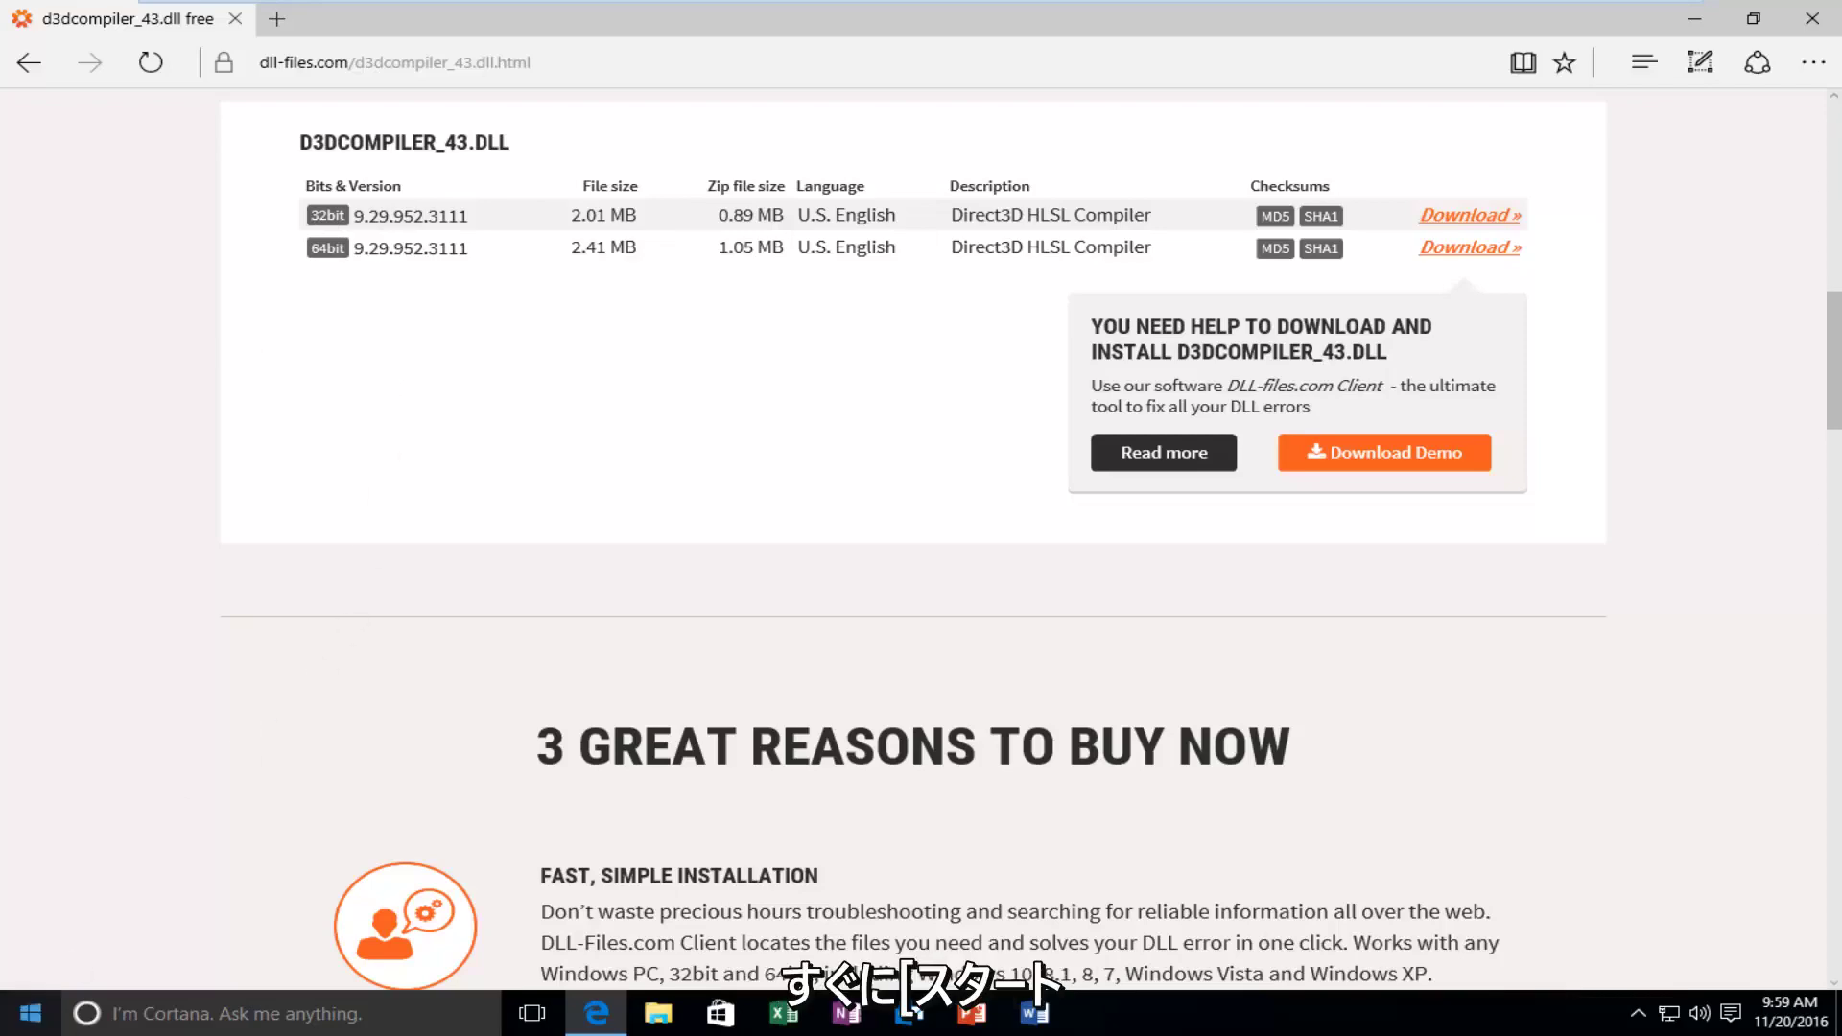
{"action": "left_click", "coordinate": [15, 1015]}
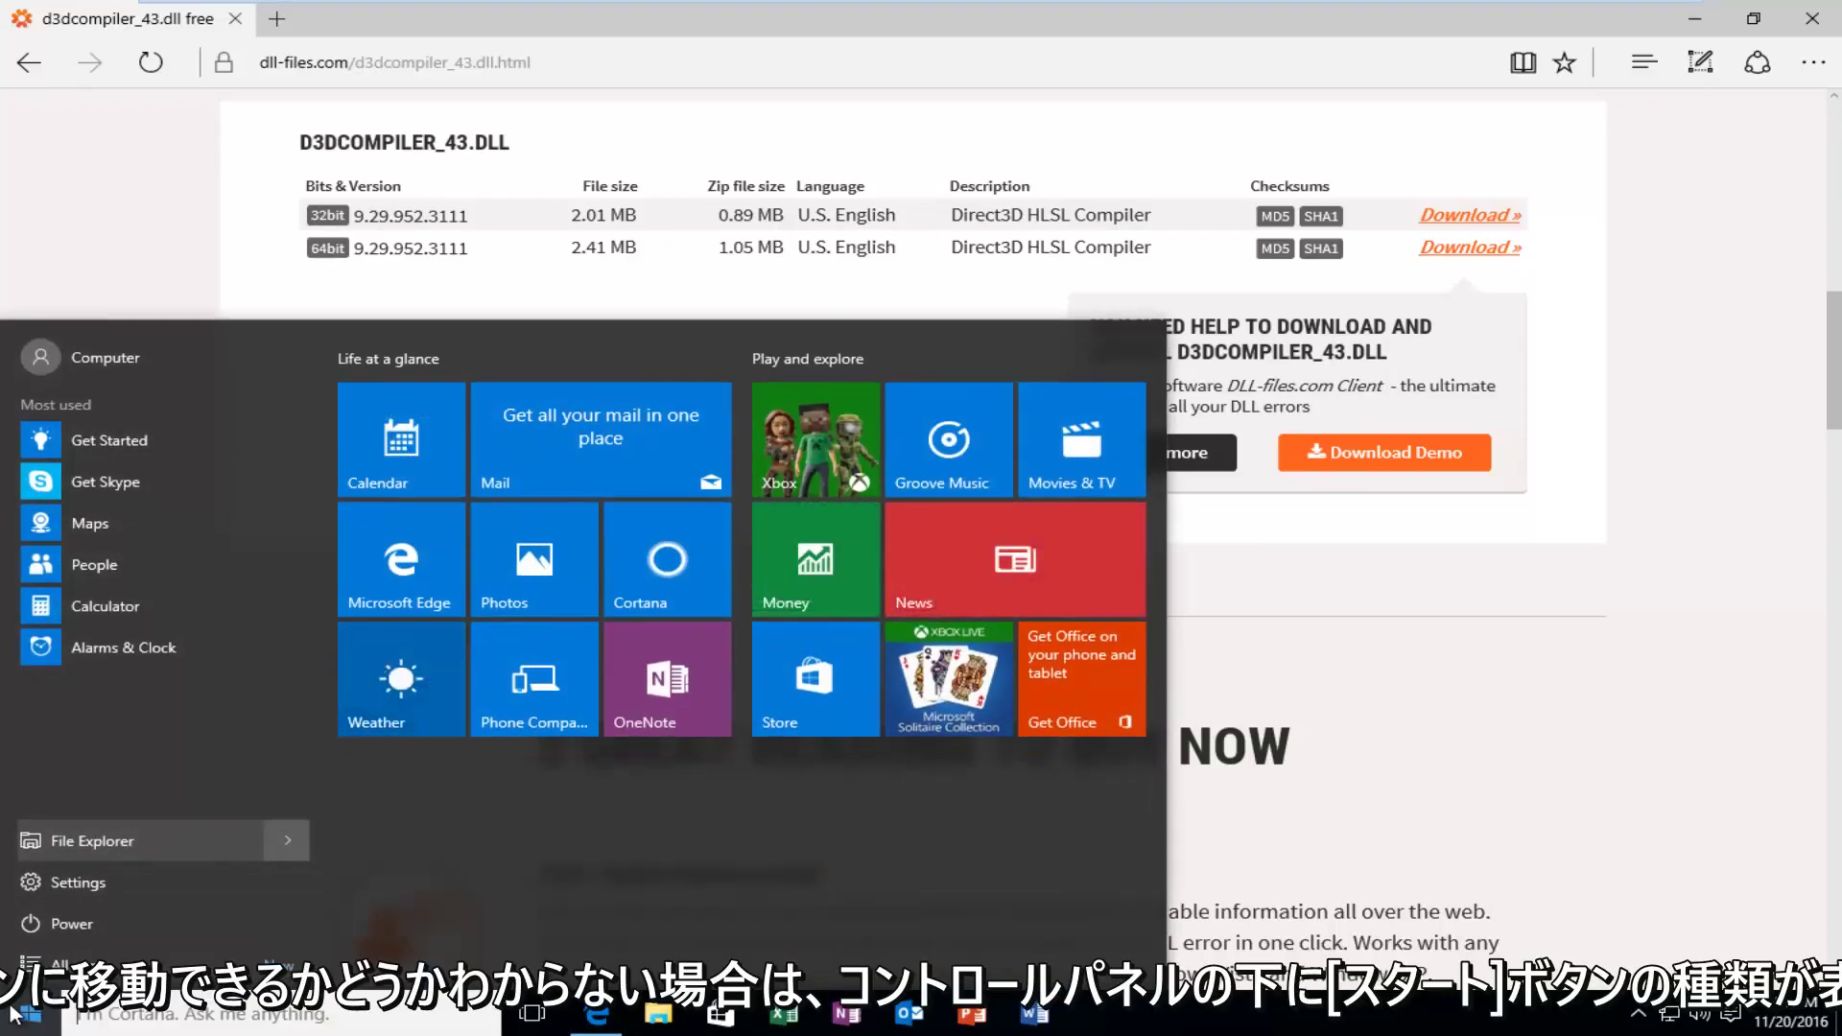
{"action": "type", "text": "system"}
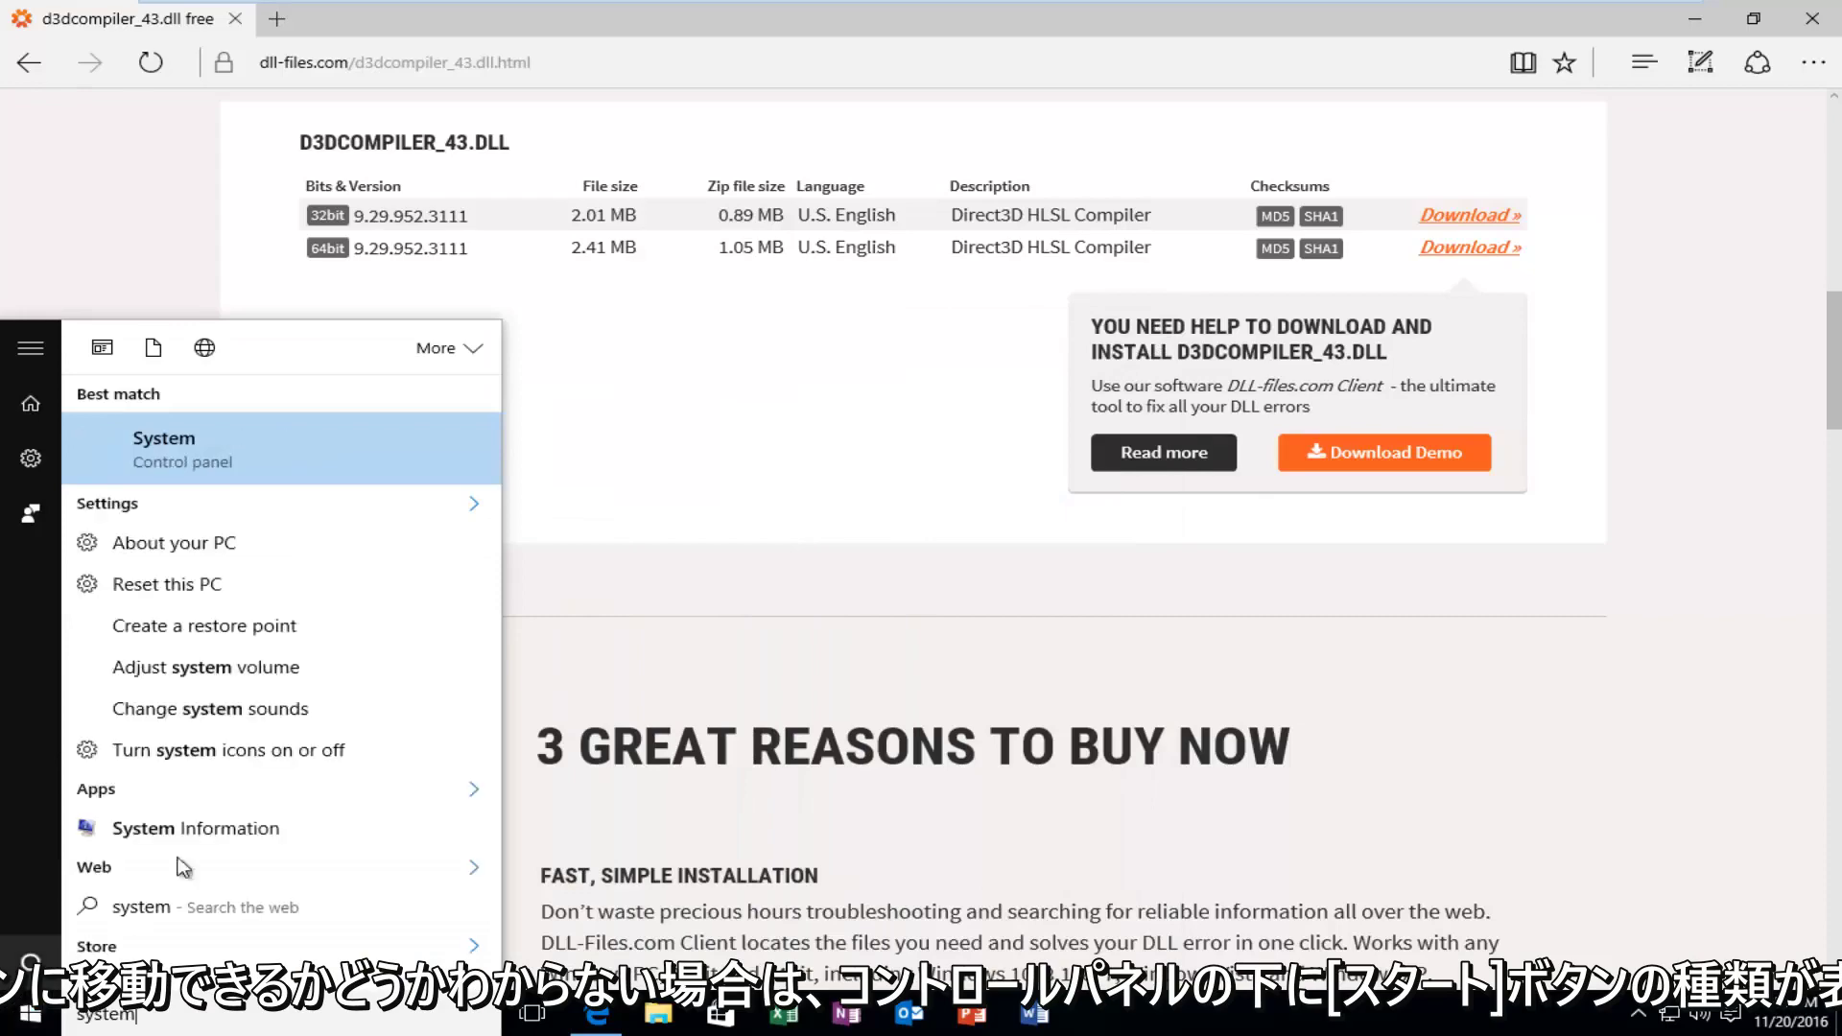
{"action": "left_click", "coordinate": [152, 464]}
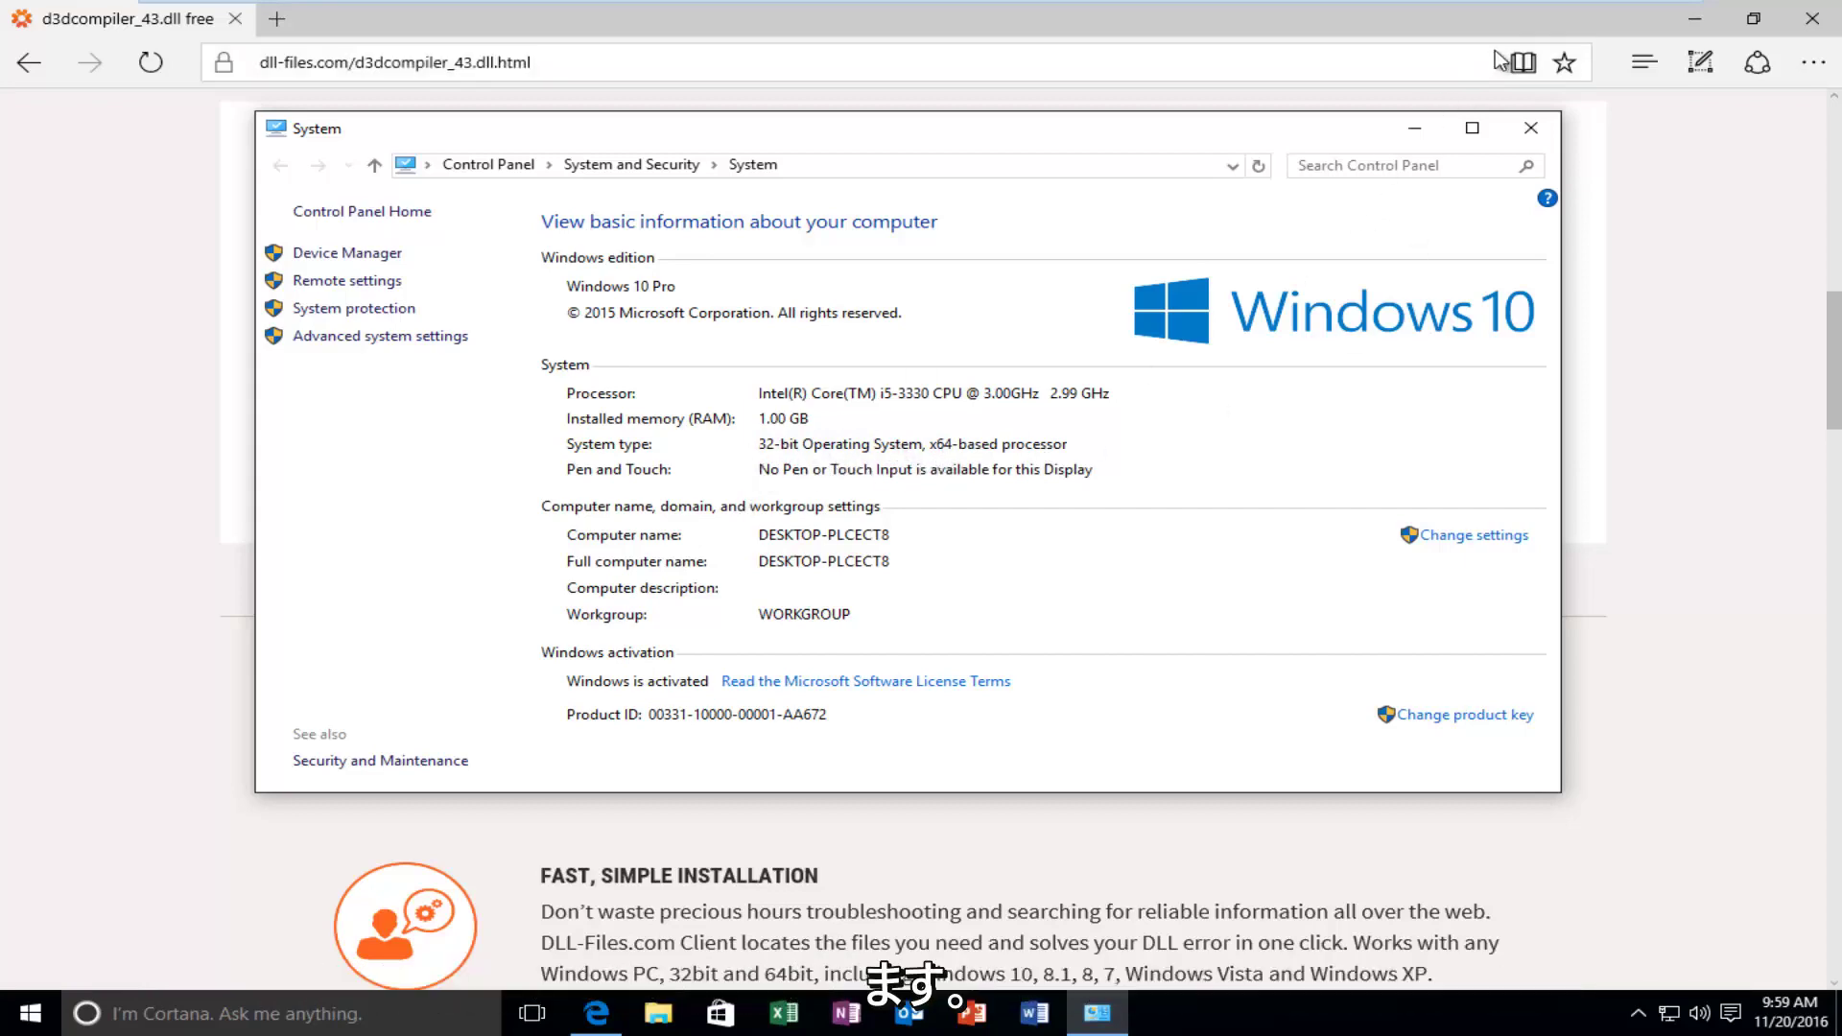
{"action": "left_click", "coordinate": [1533, 134]}
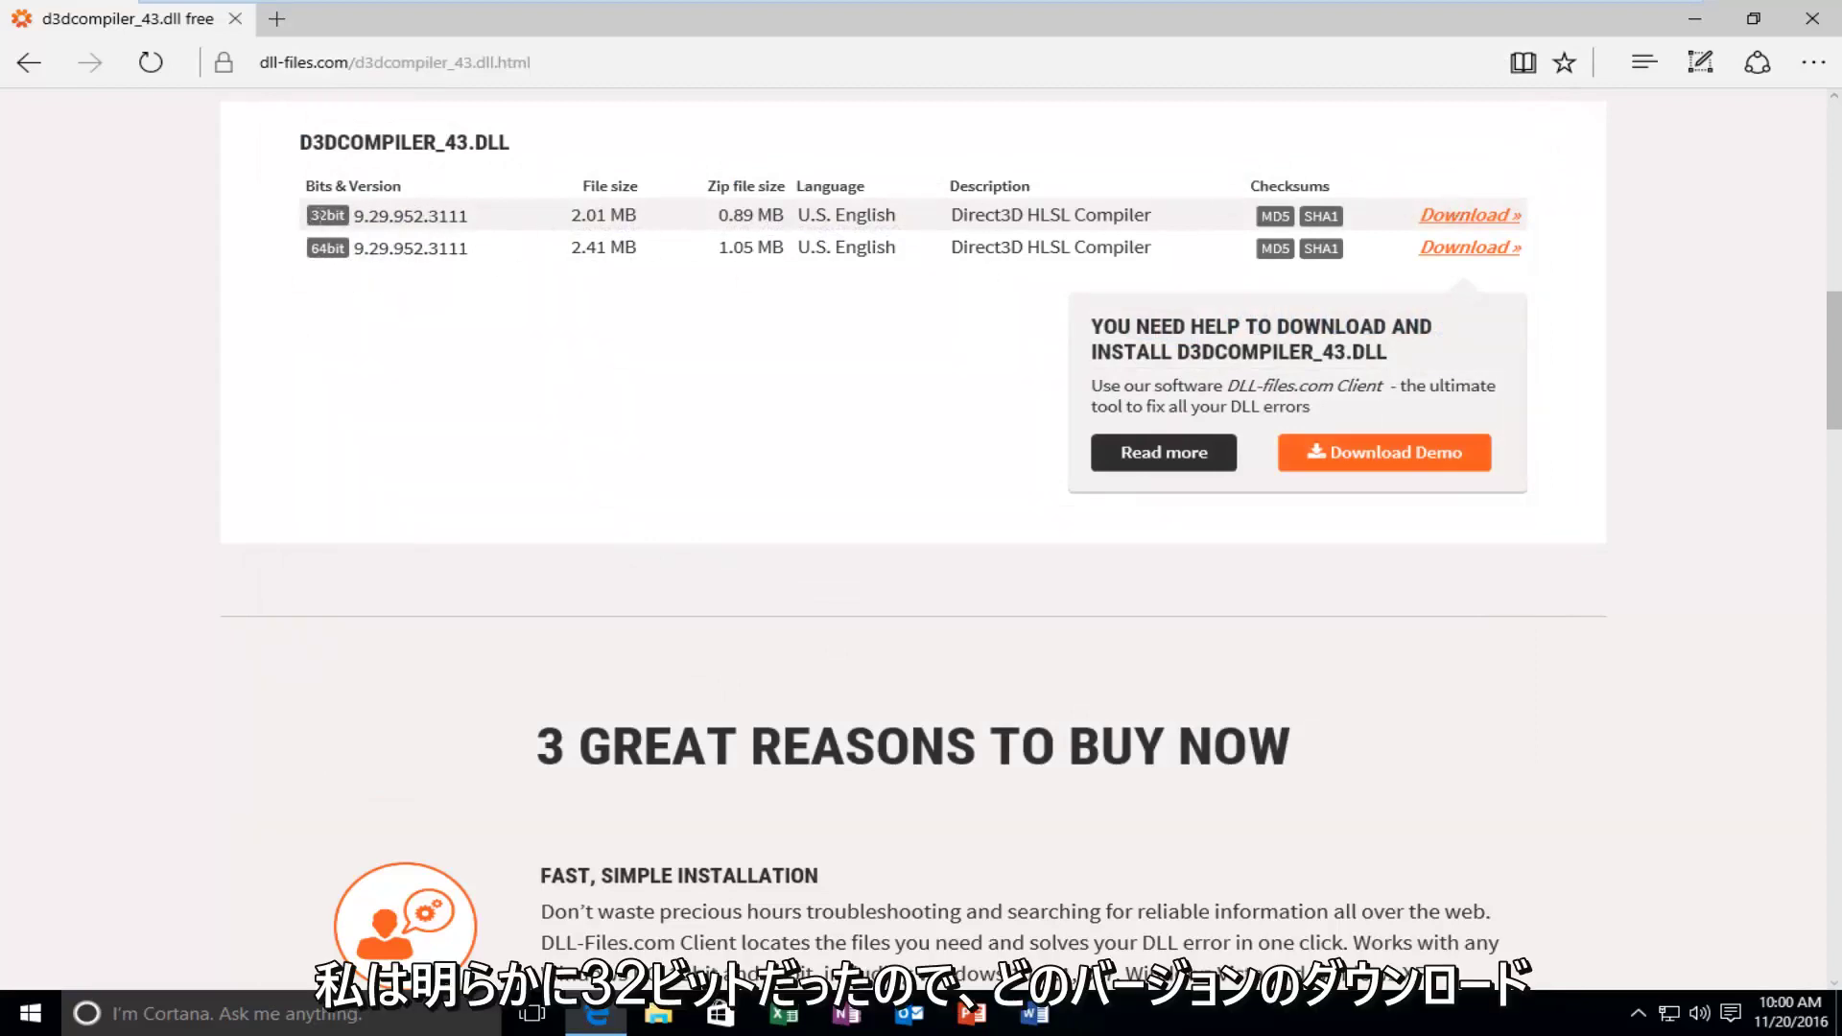
- Download the 32bit d3dcompiler_43.zip (2.01 MB) from the DLL-Files.com table
{"action": "left_click", "coordinate": [1424, 216]}
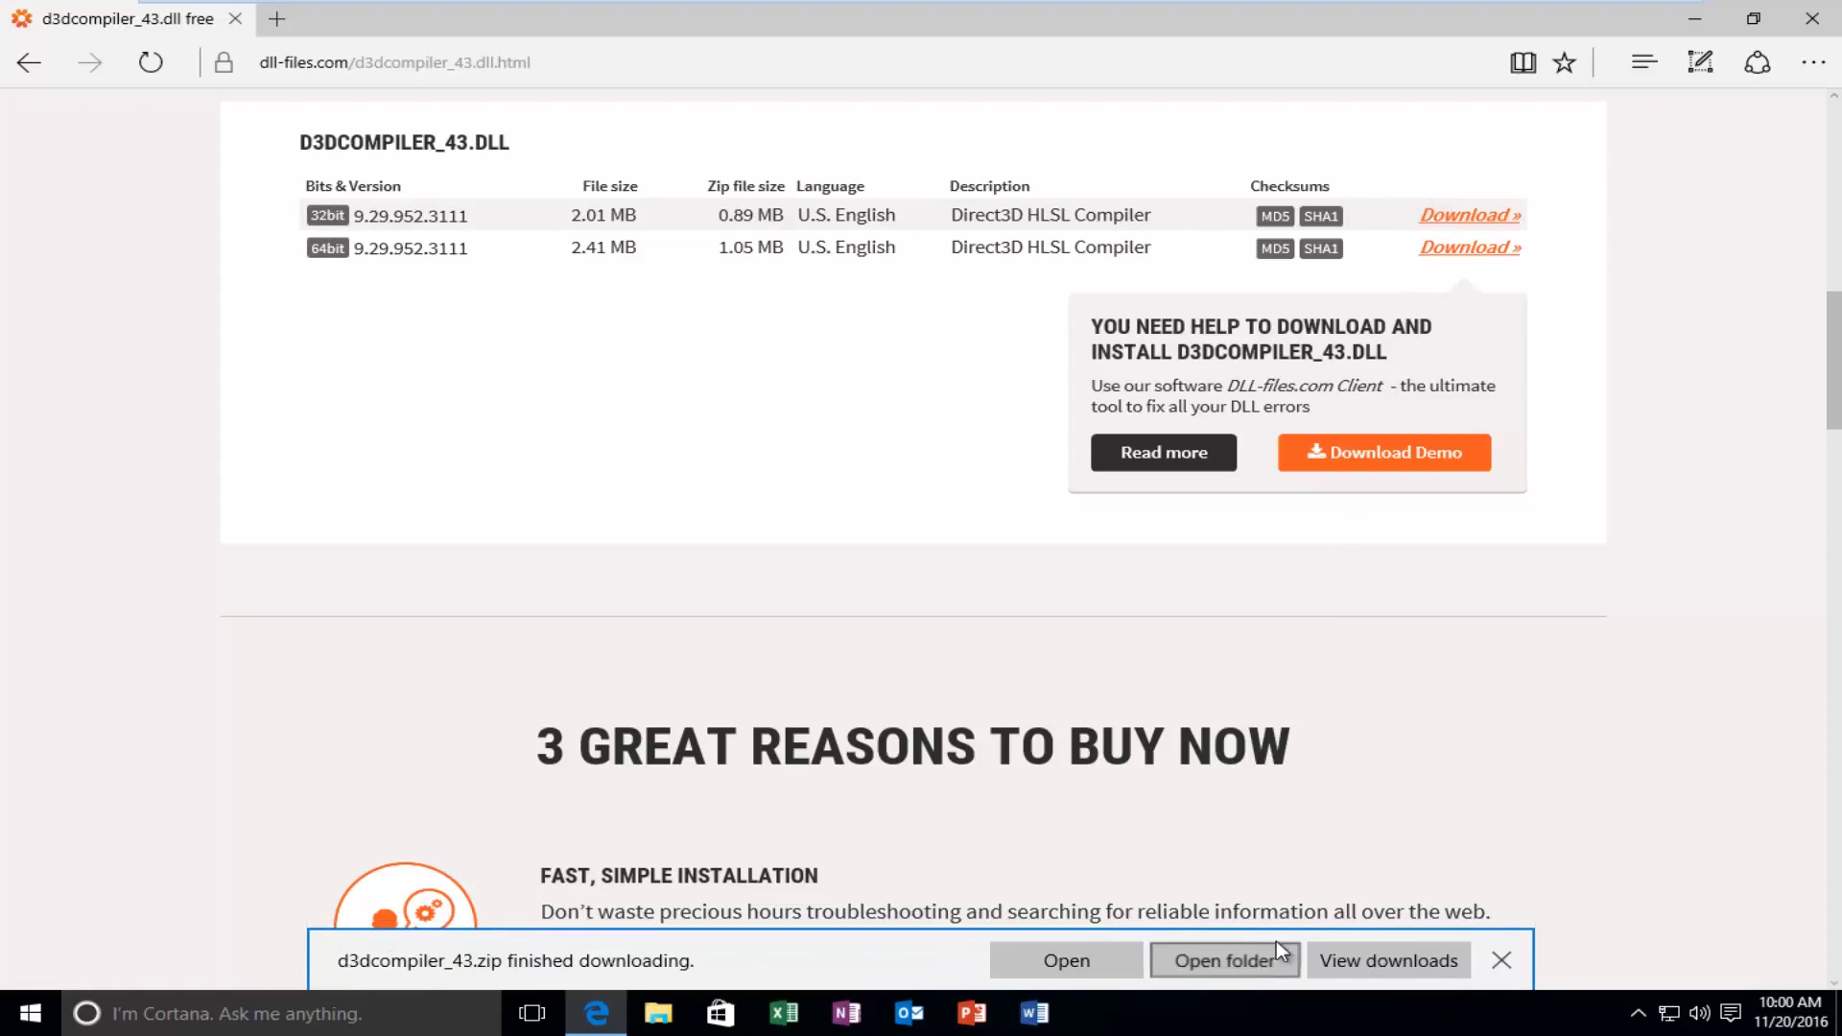
- Move the d3dcompiler_43 zip from the Downloads folder onto the desktop, then close the Downloads window
{"action": "left_click", "coordinate": [1695, 19]}
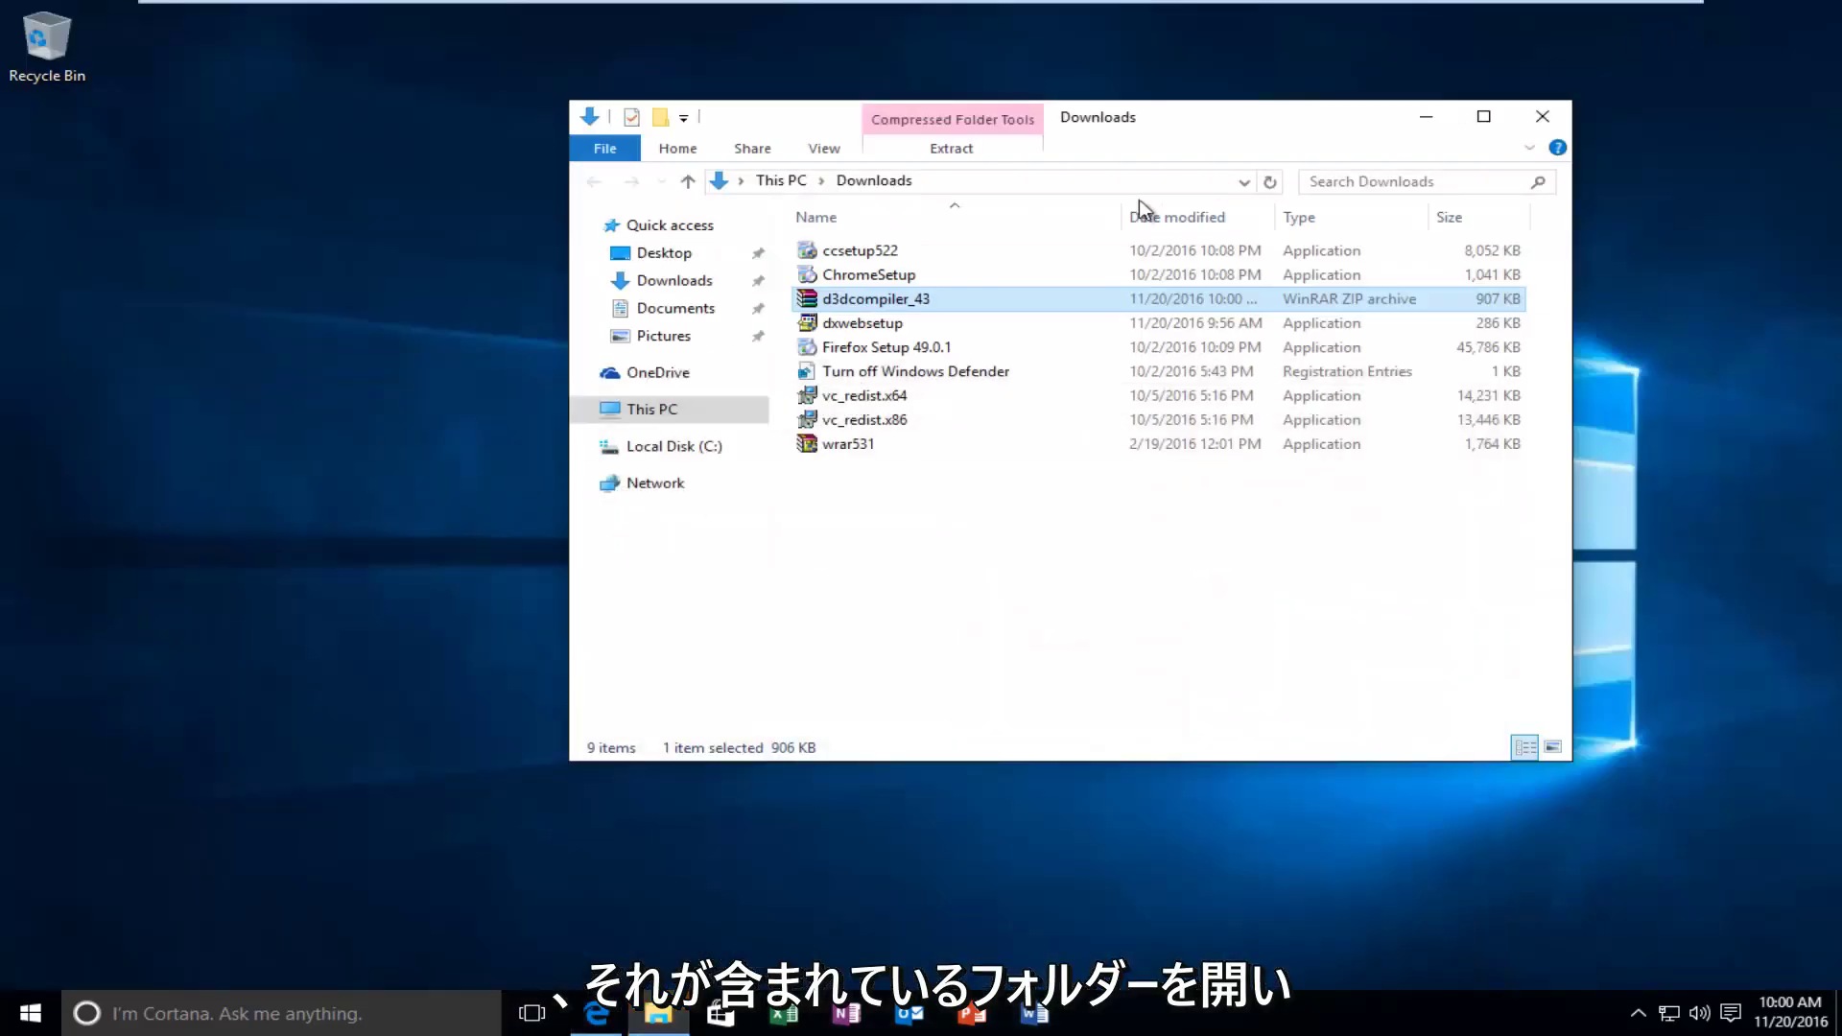
{"action": "left_click_drag", "start_coordinate": [876, 312], "coordinate": [321, 341]}
{"action": "right_click", "coordinate": [316, 328]}
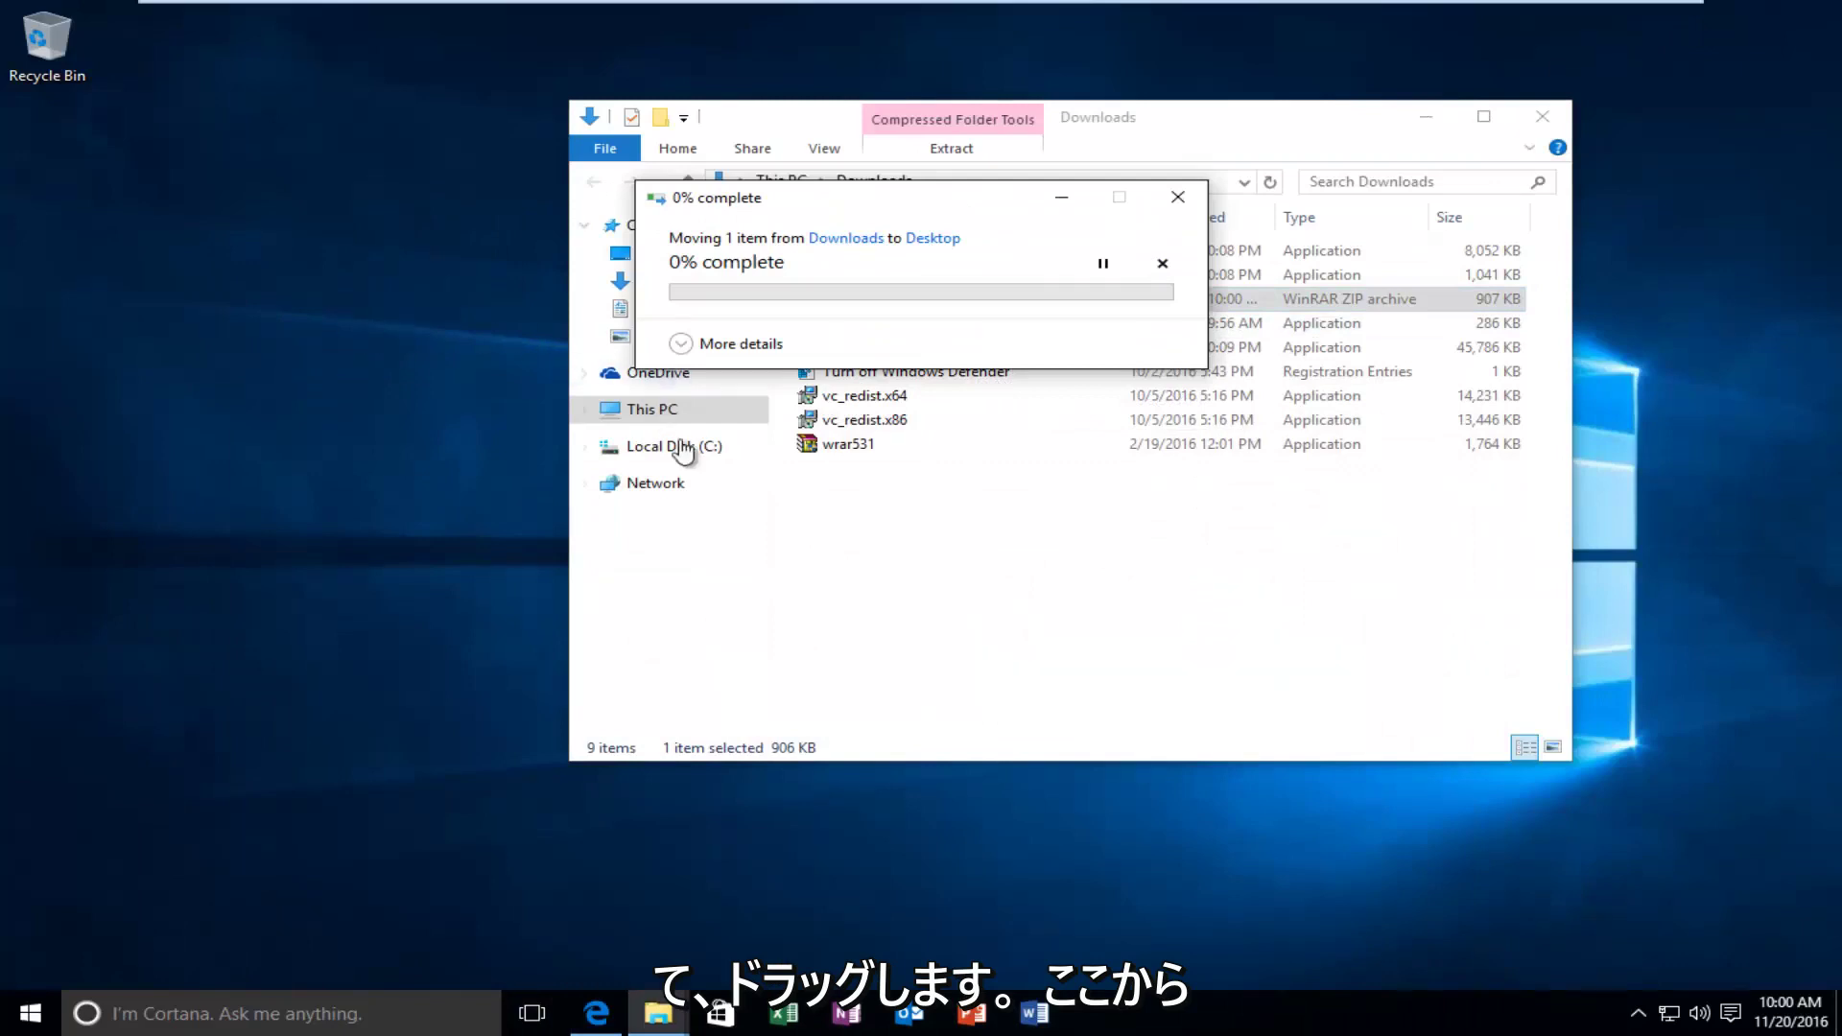
{"action": "left_click", "coordinate": [477, 258]}
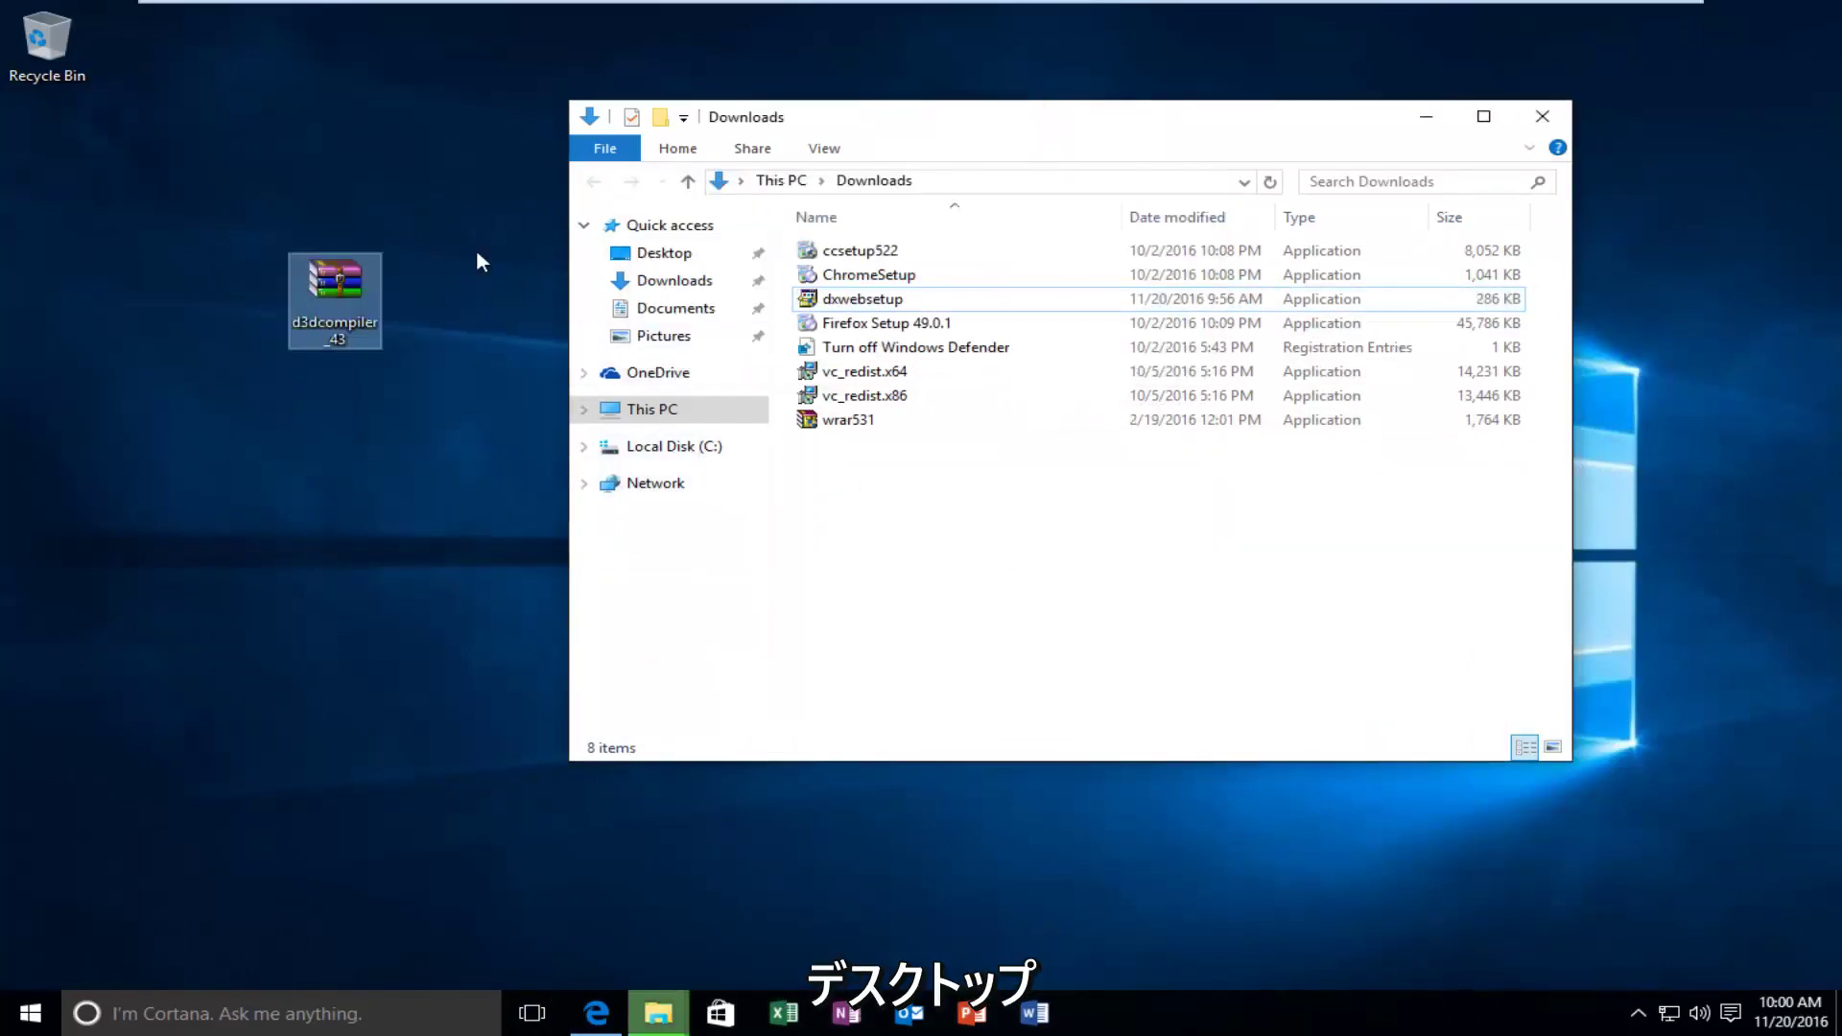
{"action": "left_click", "coordinate": [1542, 117]}
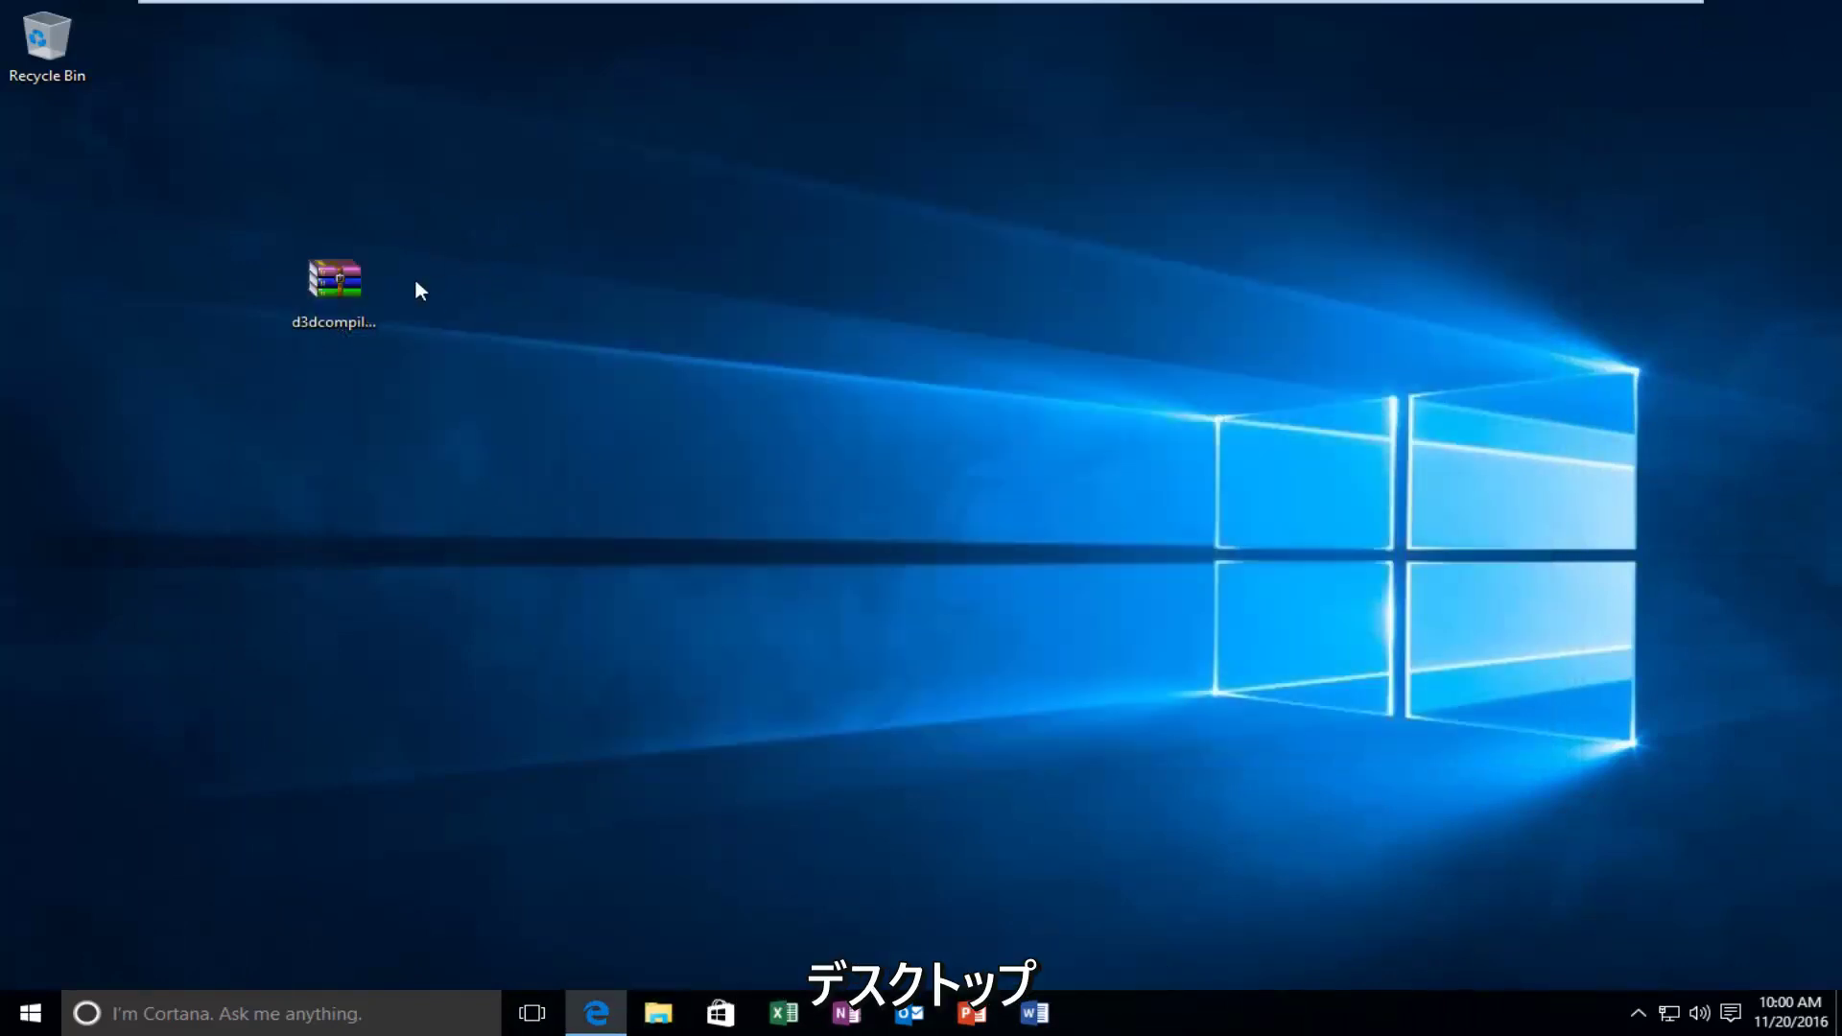
- Open the zip in WinRAR, pull D3DCompiler_43.dll out onto the desktop, and close WinRAR
{"action": "double_click", "coordinate": [341, 284]}
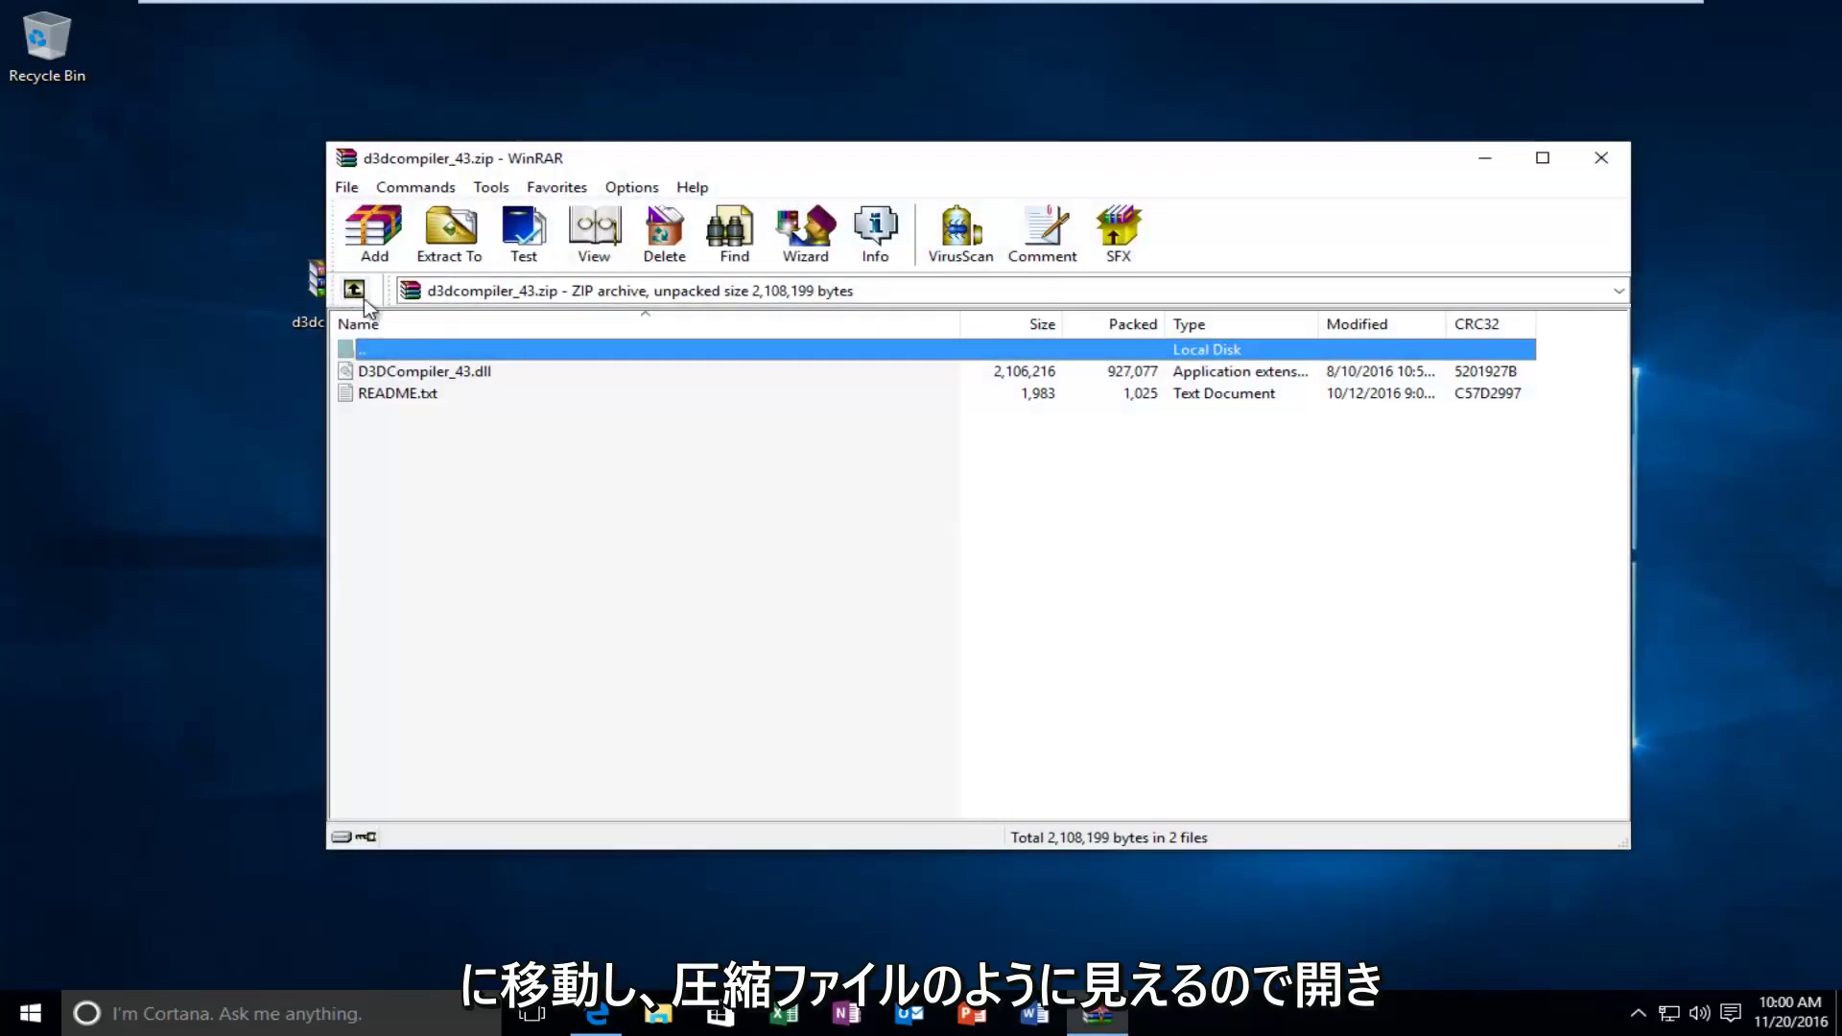
{"action": "left_click", "coordinate": [416, 373]}
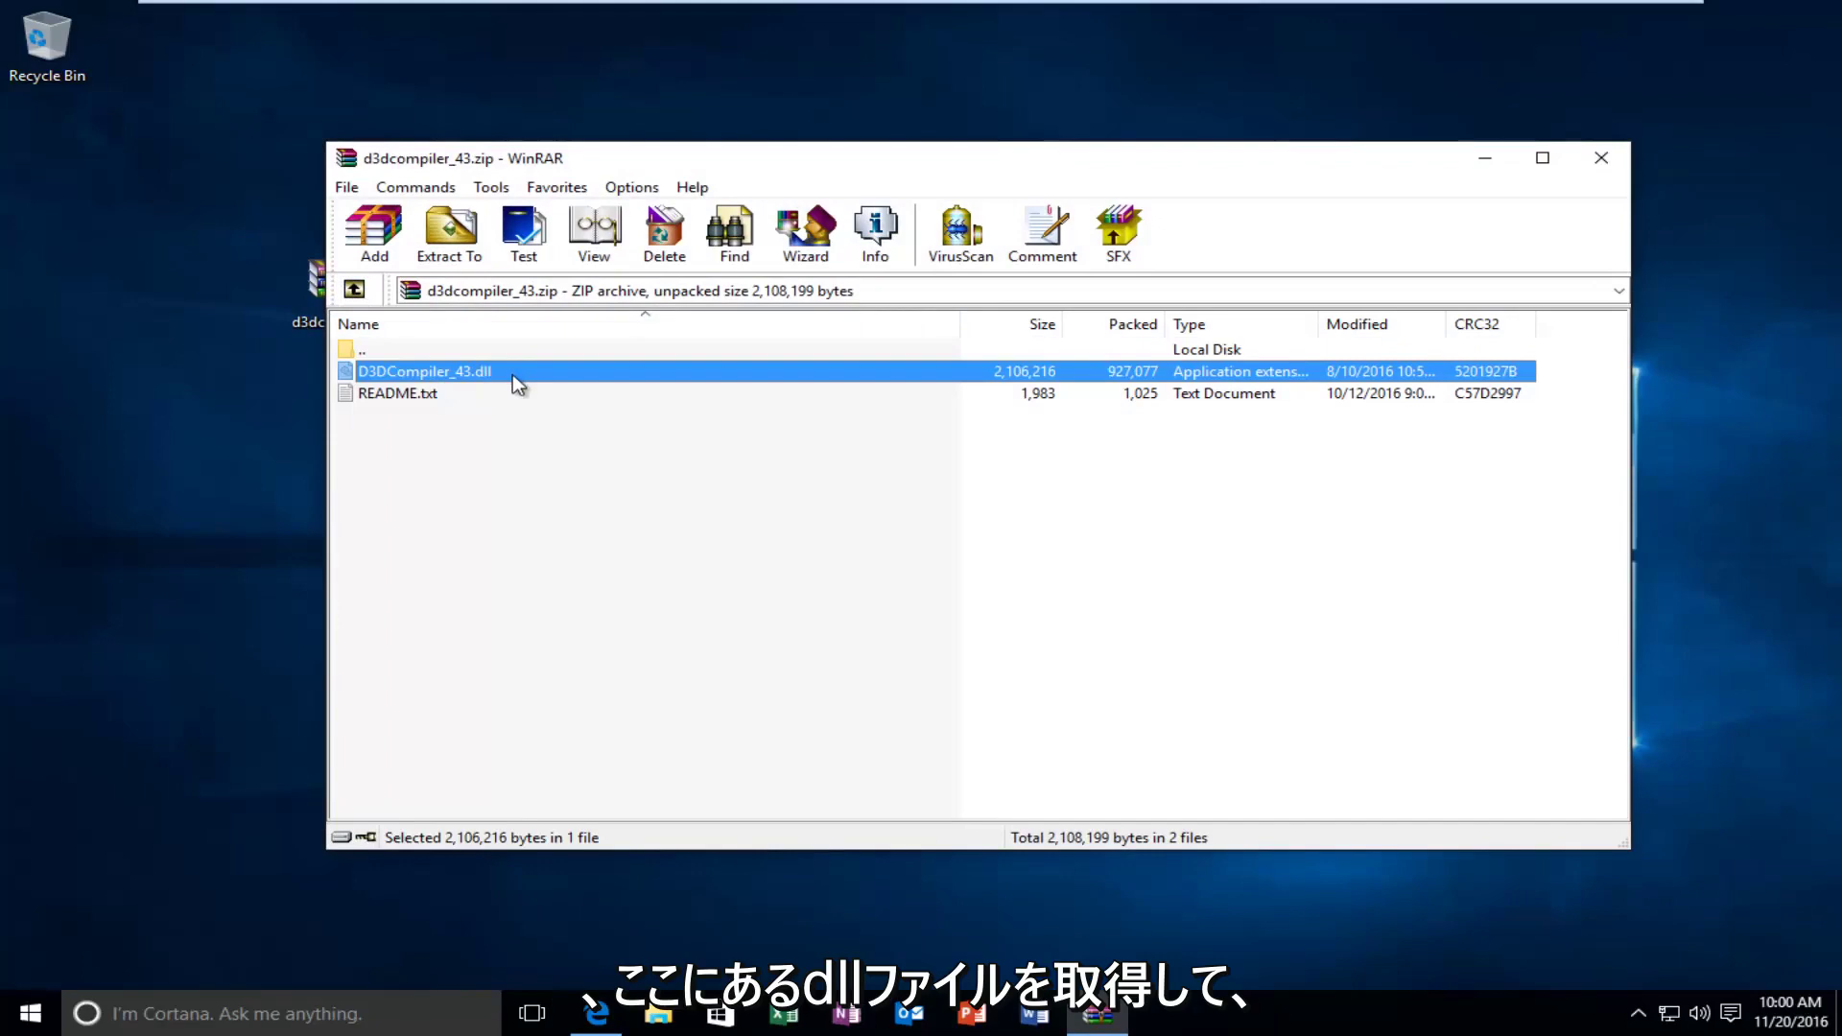
{"action": "left_click_drag", "start_coordinate": [433, 370], "coordinate": [273, 394]}
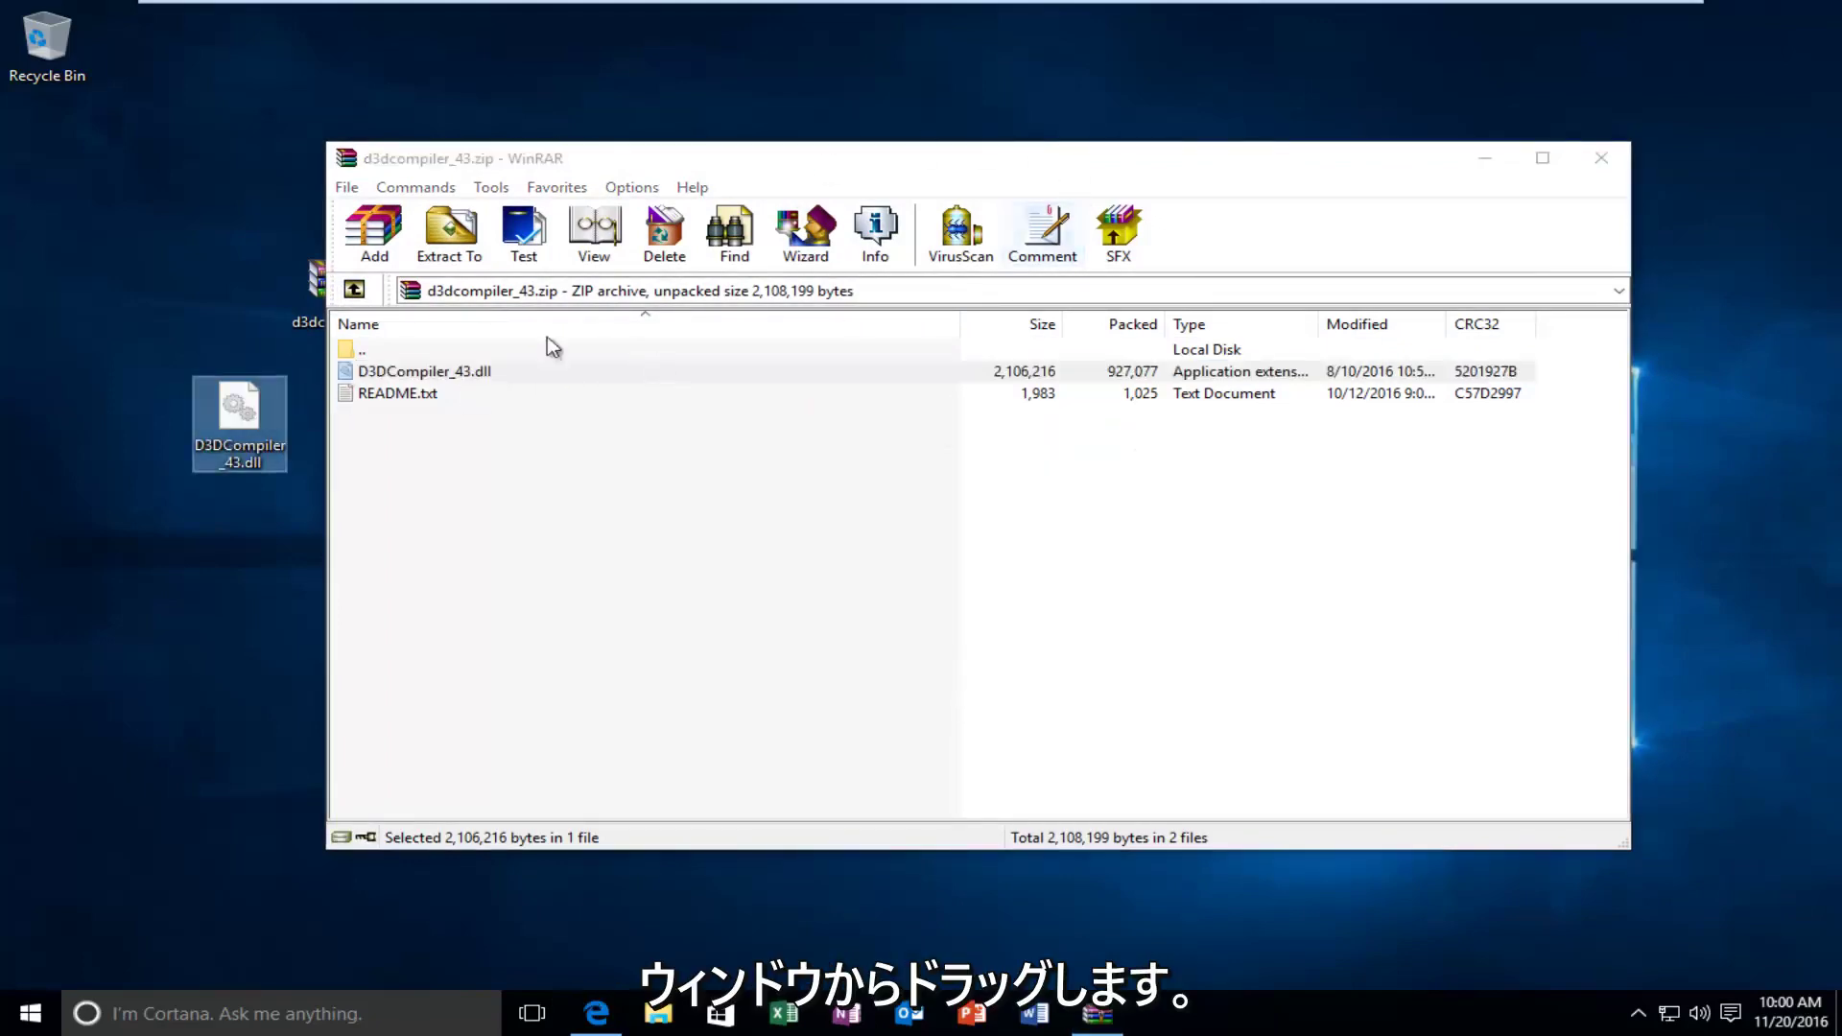
{"action": "left_click", "coordinate": [524, 157]}
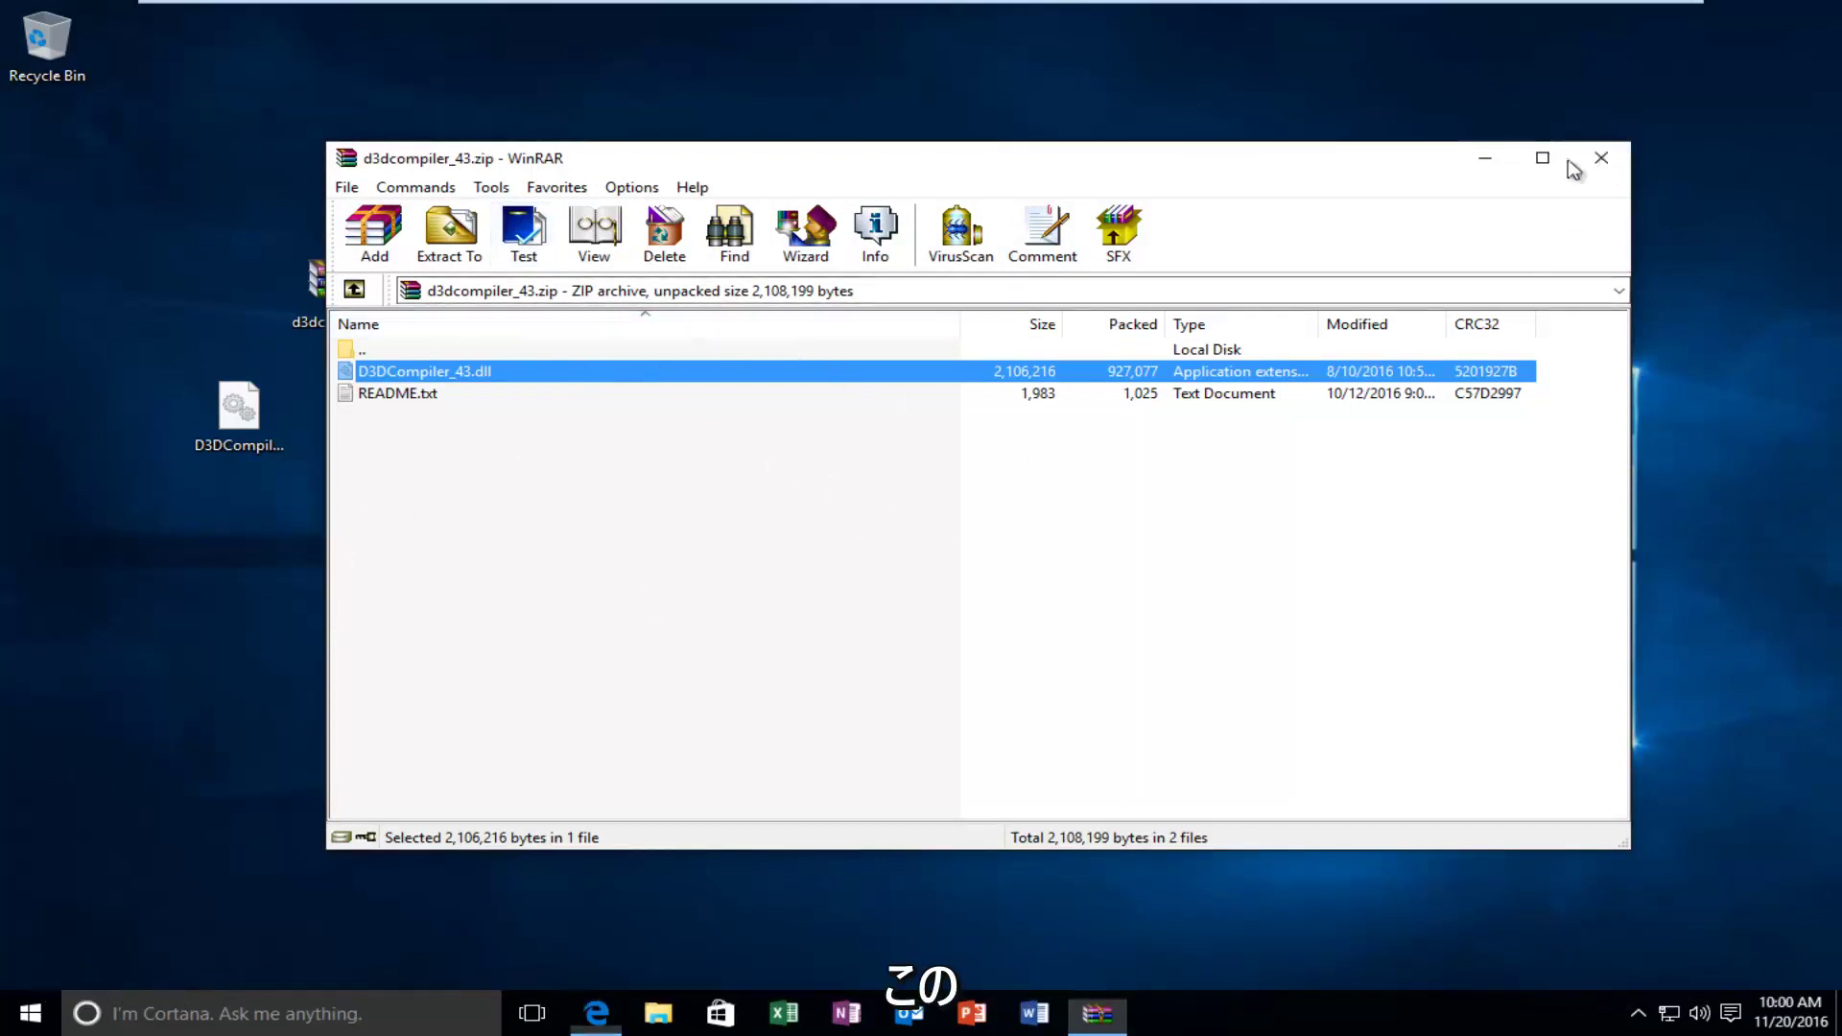
{"action": "left_click", "coordinate": [1601, 158]}
{"action": "left_click", "coordinate": [209, 434]}
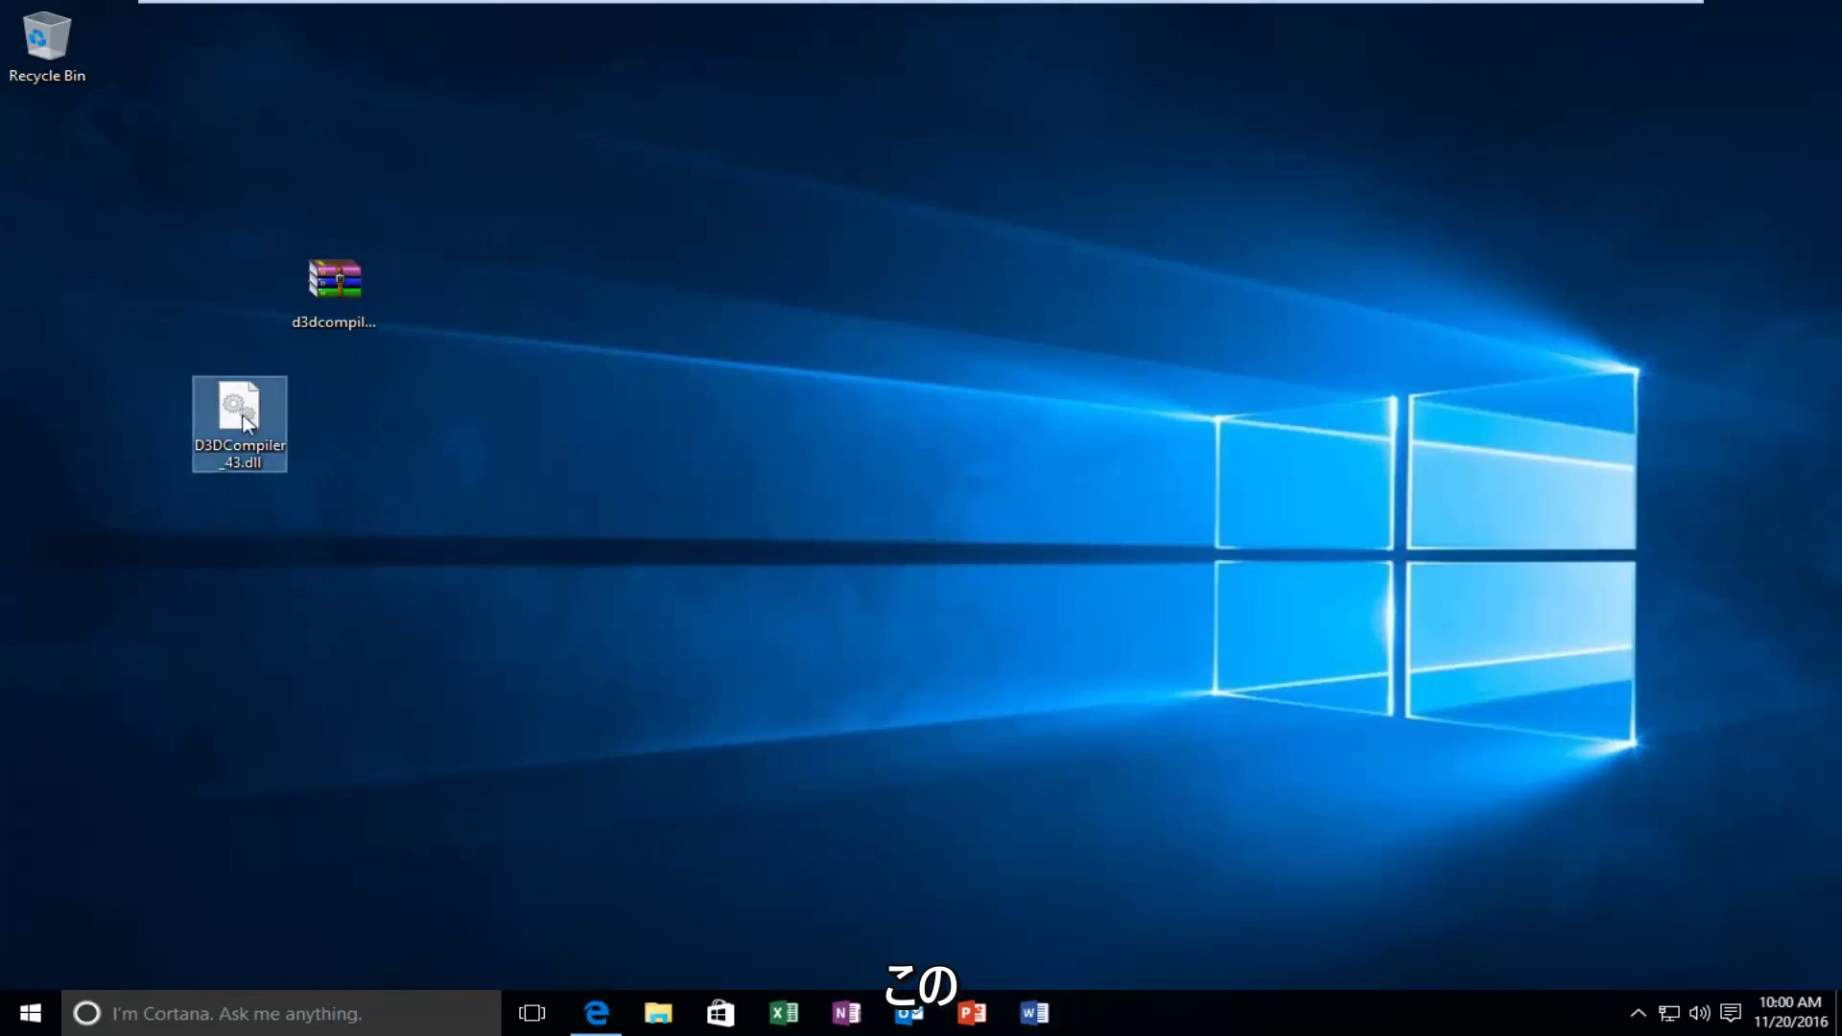
- Place the zip beside the Recycle Bin and browse File Explorer to Local Disk (C:) > Windows > System32
{"action": "left_click_drag", "start_coordinate": [334, 283], "coordinate": [55, 170]}
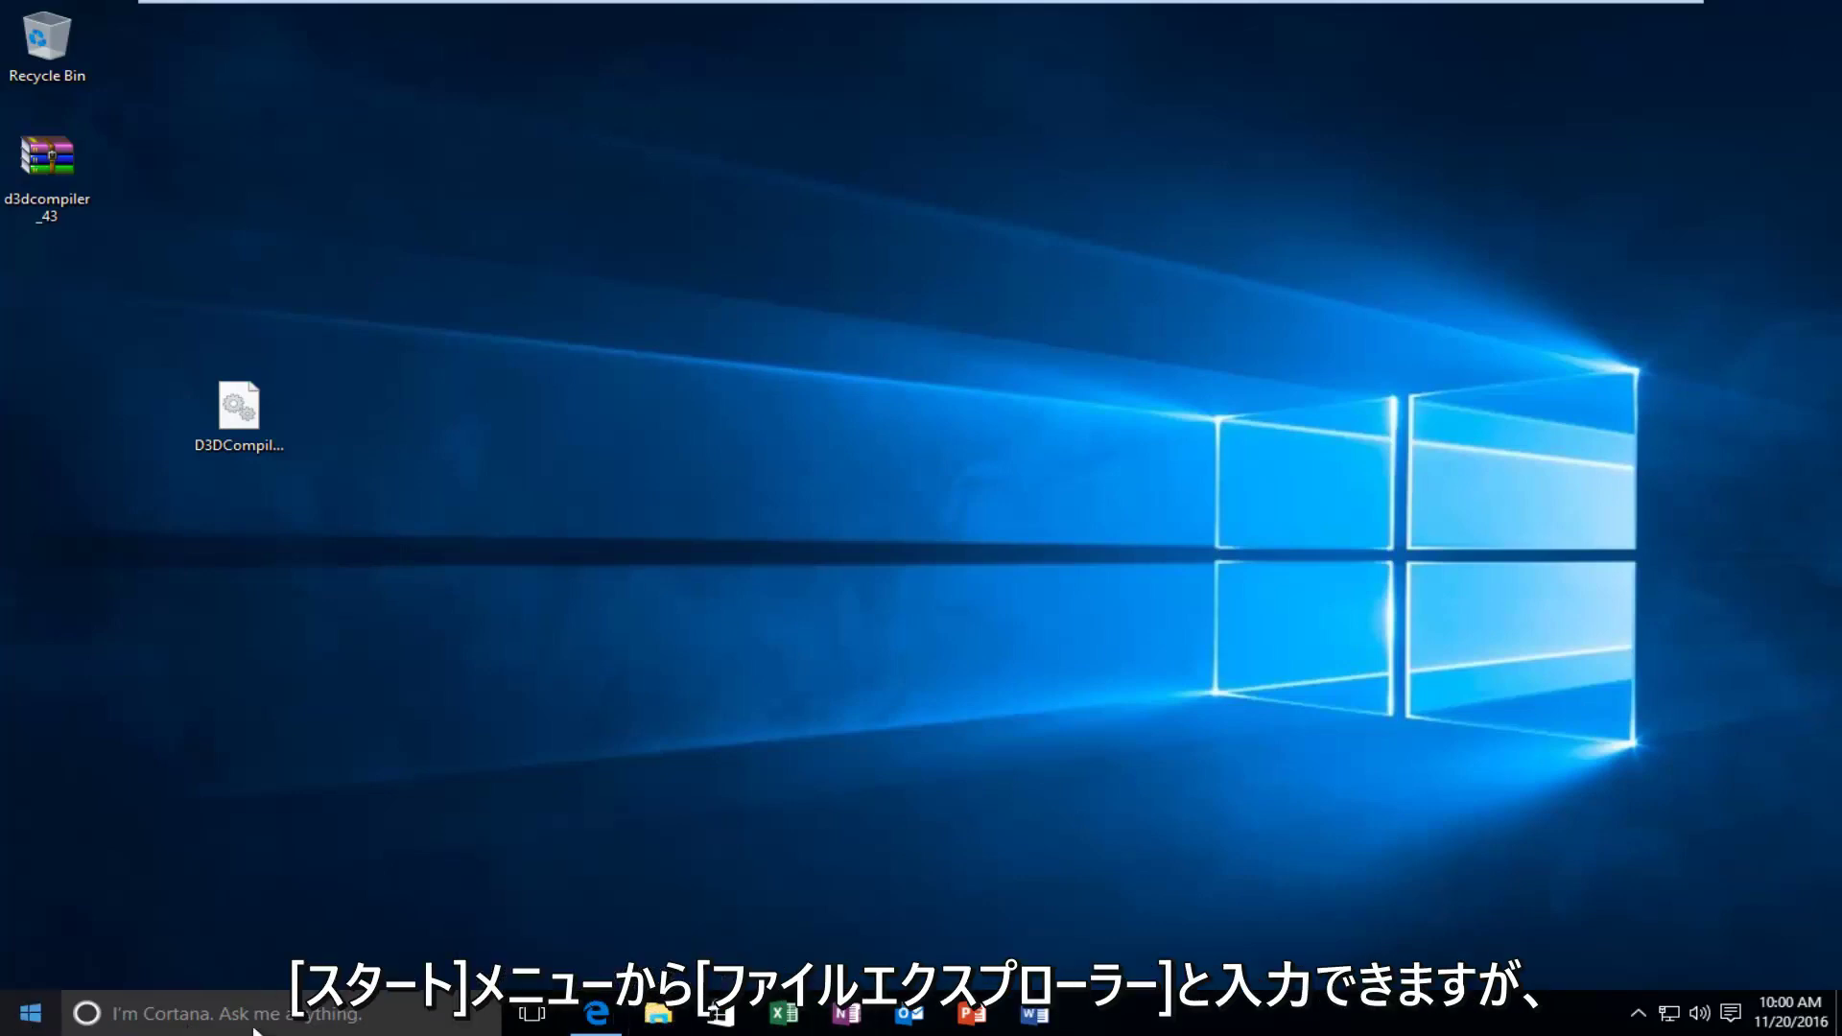
{"action": "left_click", "coordinate": [659, 1015]}
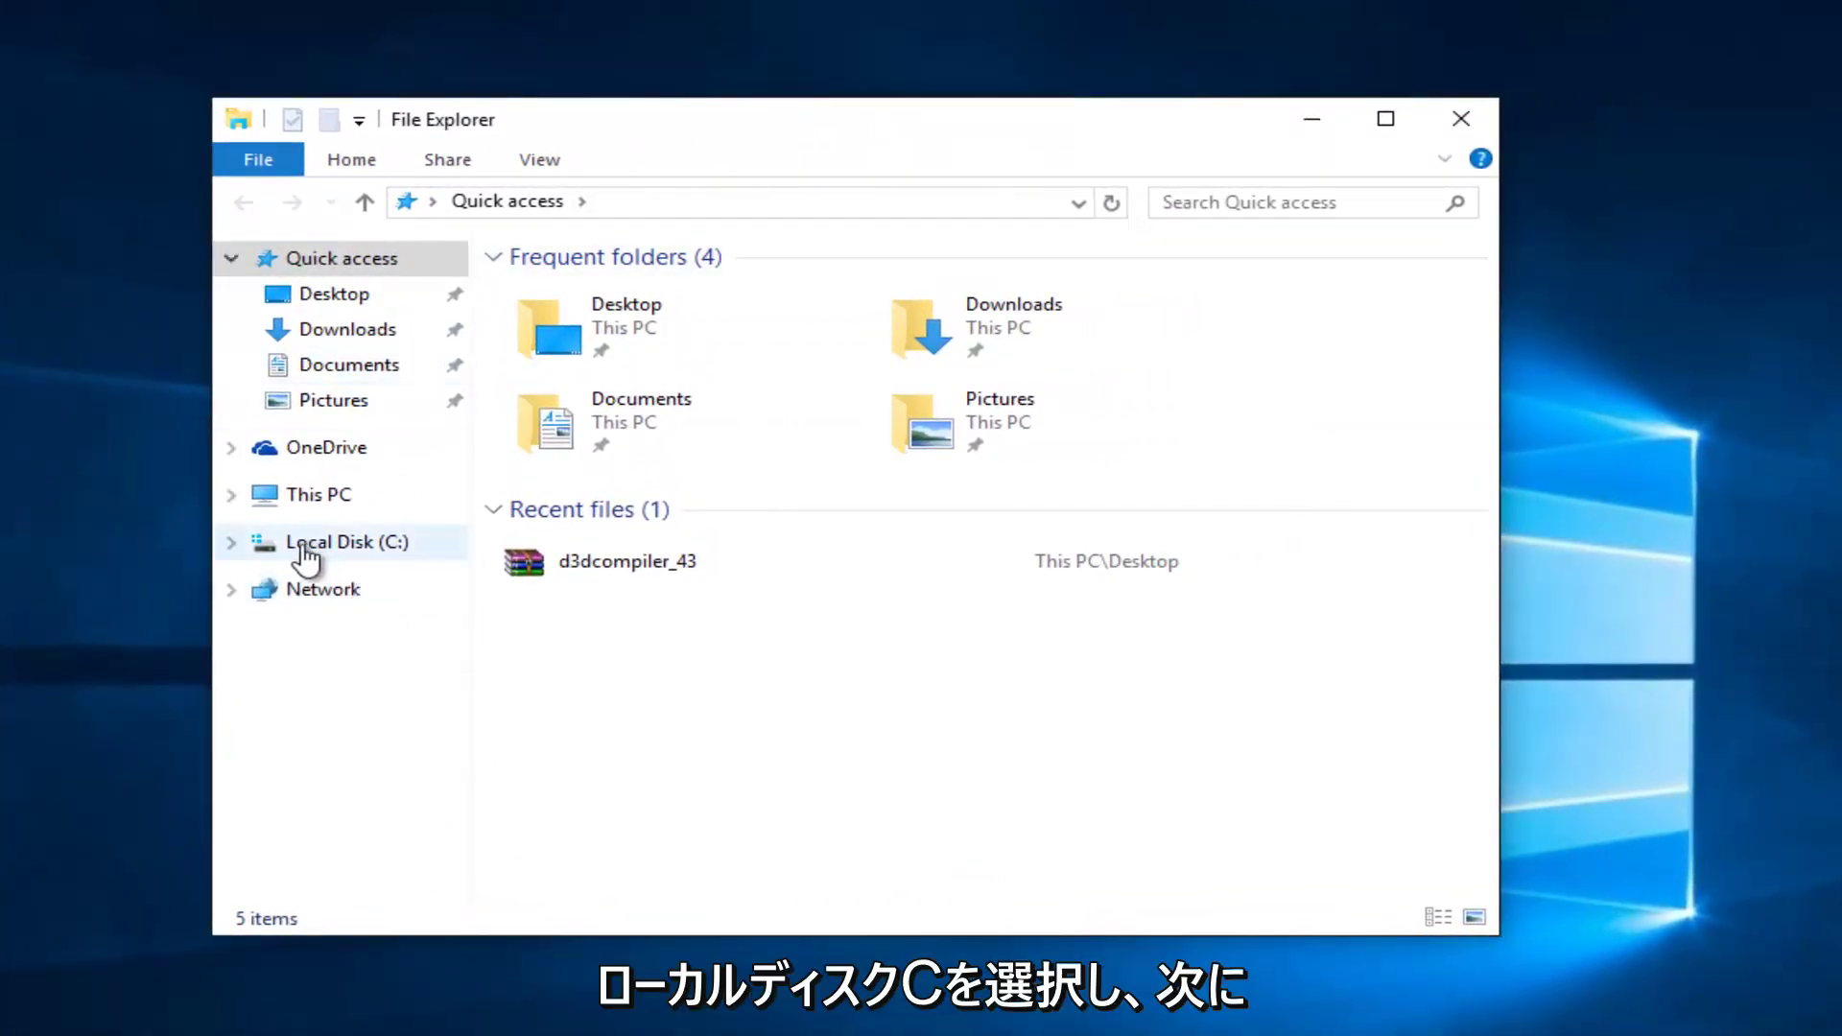
{"action": "left_click", "coordinate": [342, 545]}
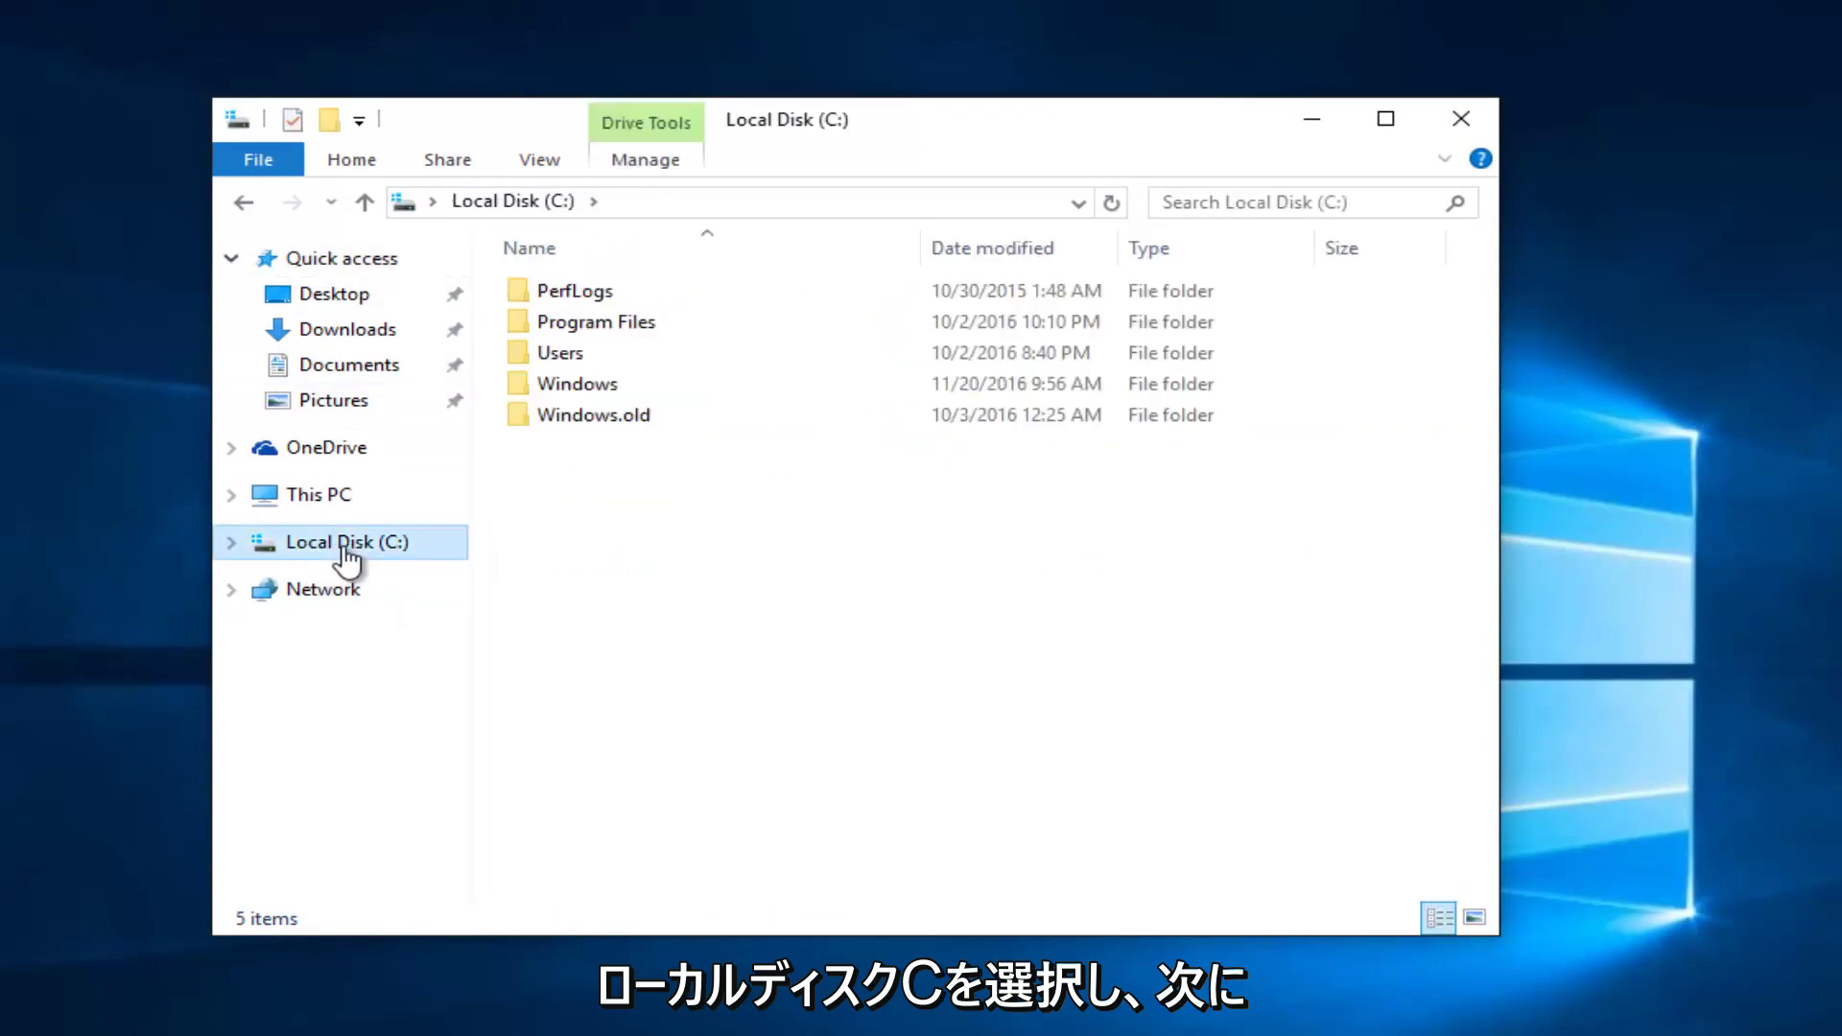
{"action": "double_click", "coordinate": [564, 386]}
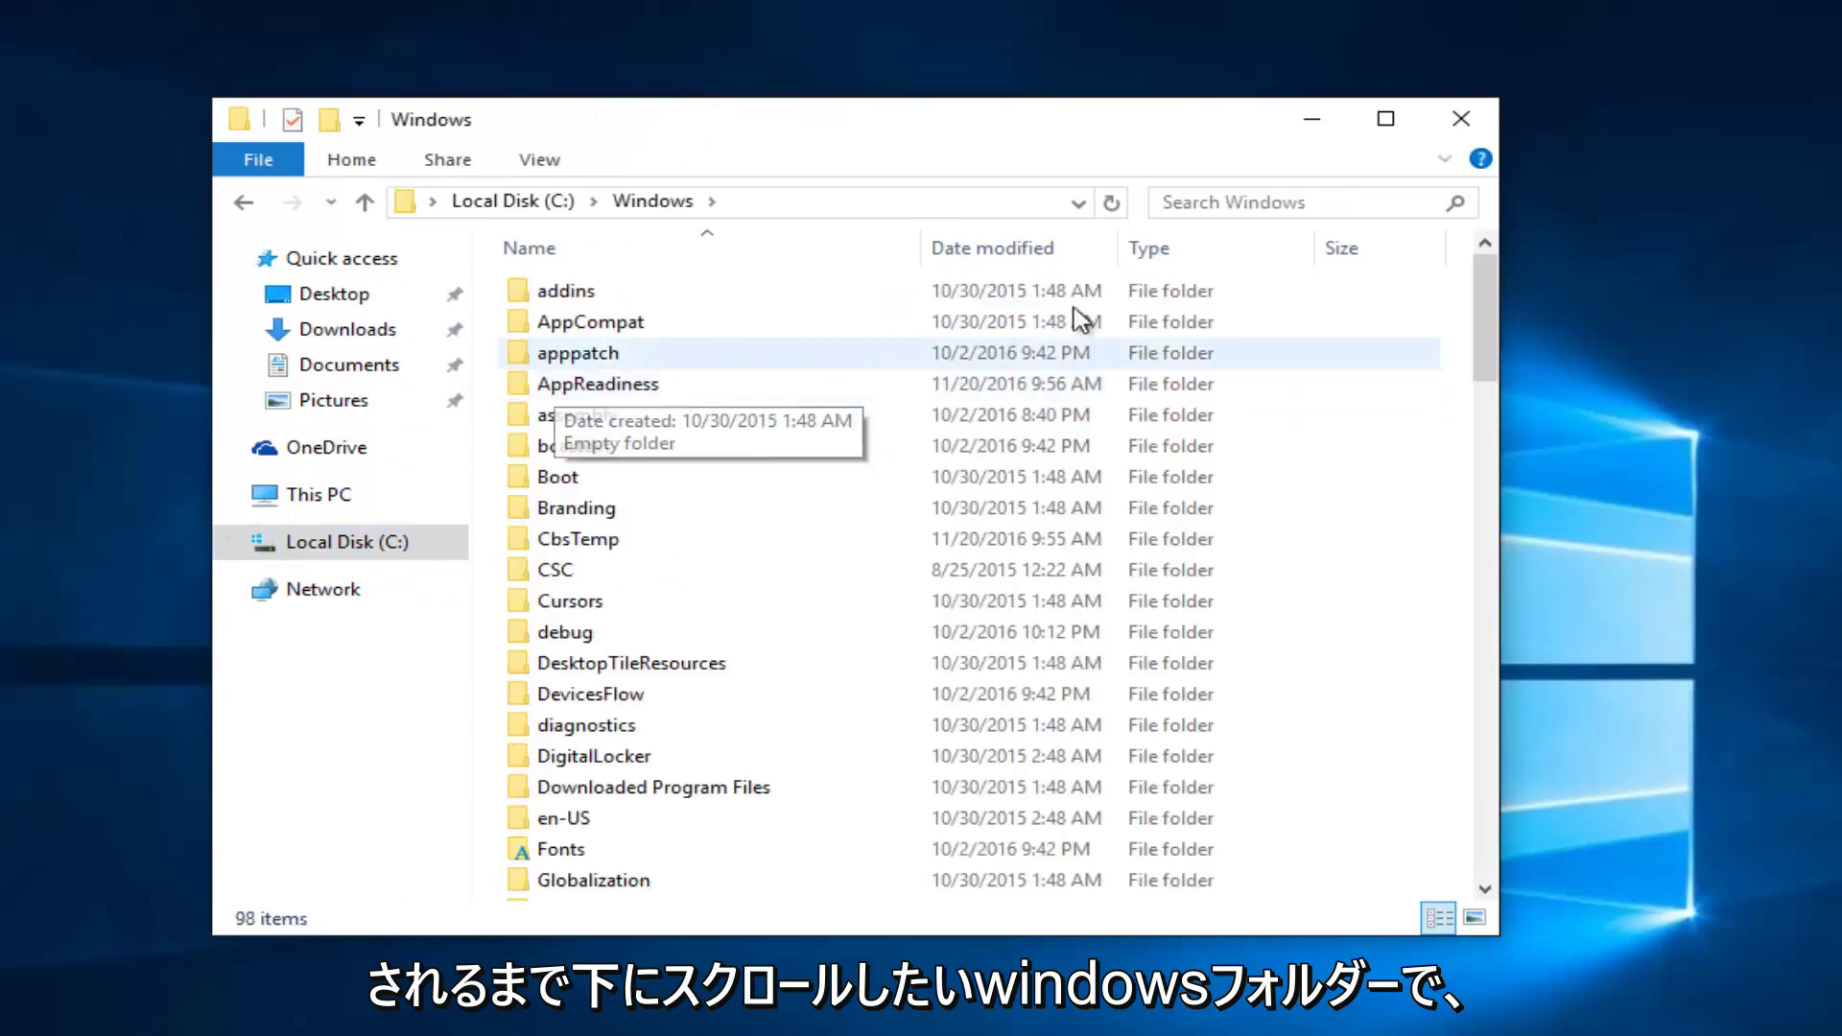
{"action": "left_click_drag", "start_coordinate": [1483, 326], "coordinate": [1472, 592]}
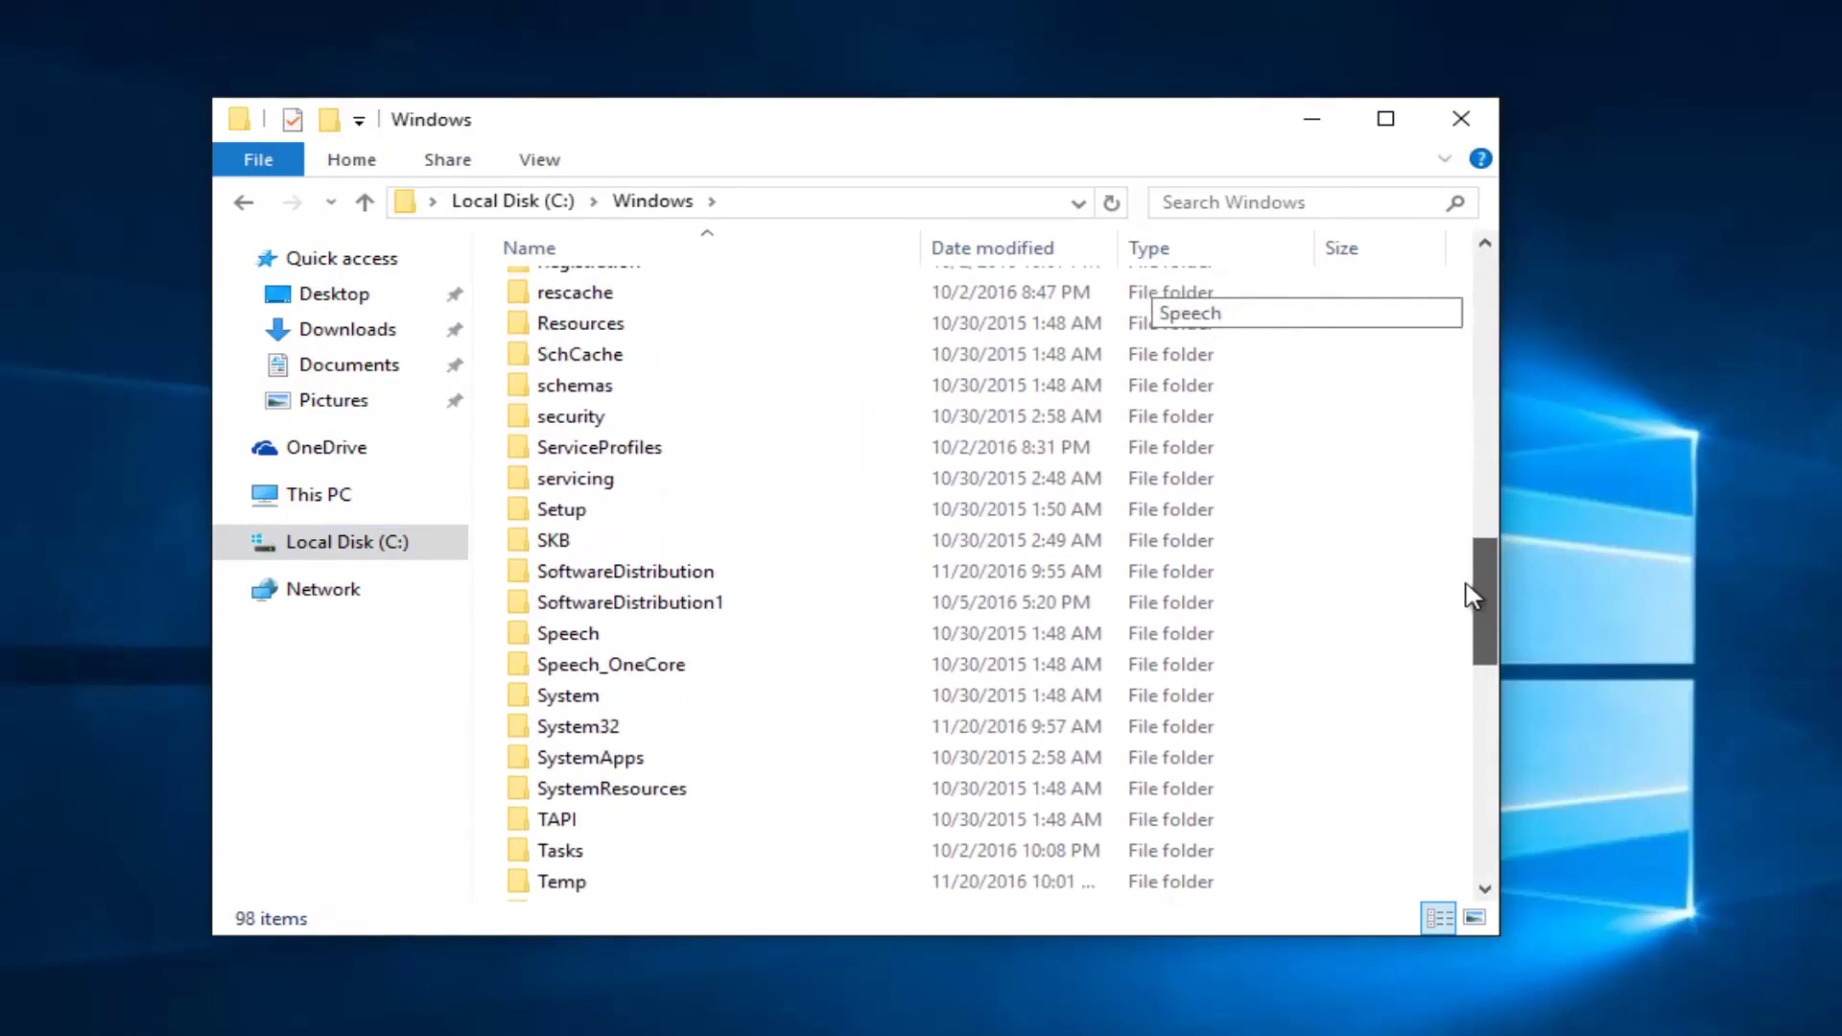
{"action": "double_click", "coordinate": [579, 731]}
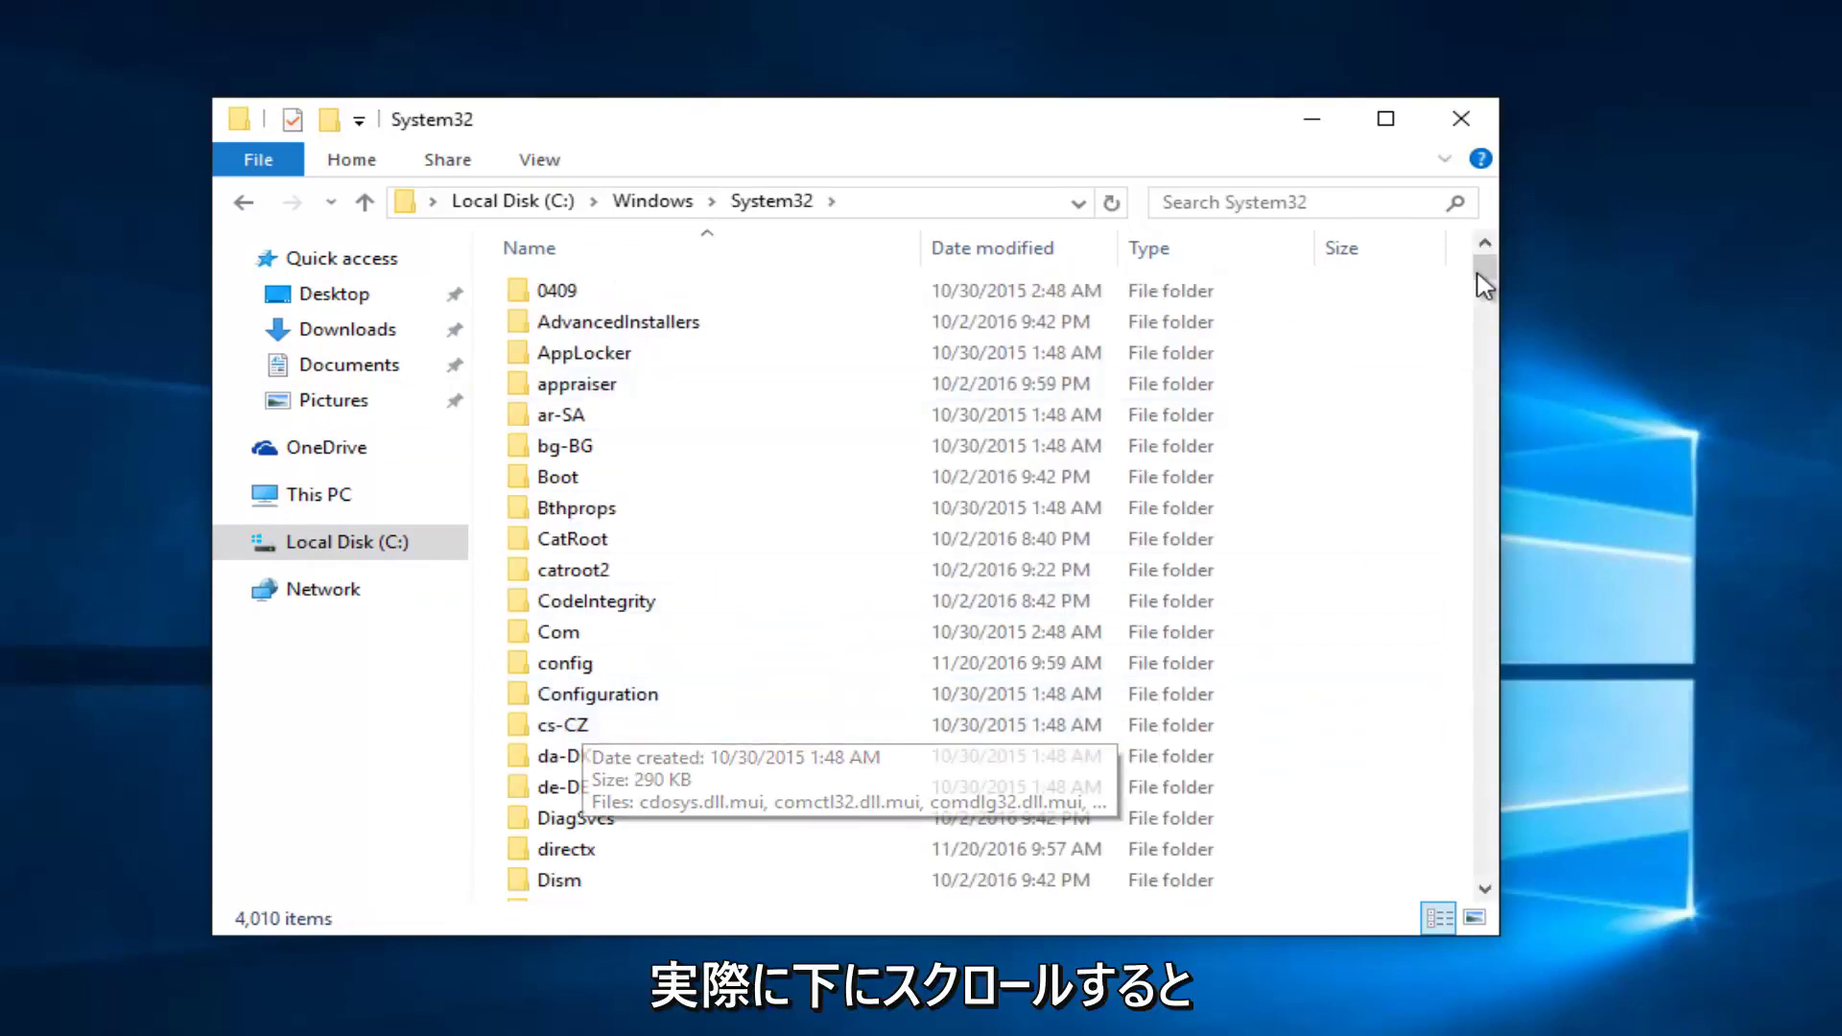
{"action": "scroll", "coordinate": [804, 471], "scroll_direction": "down", "scroll_amount": 20}
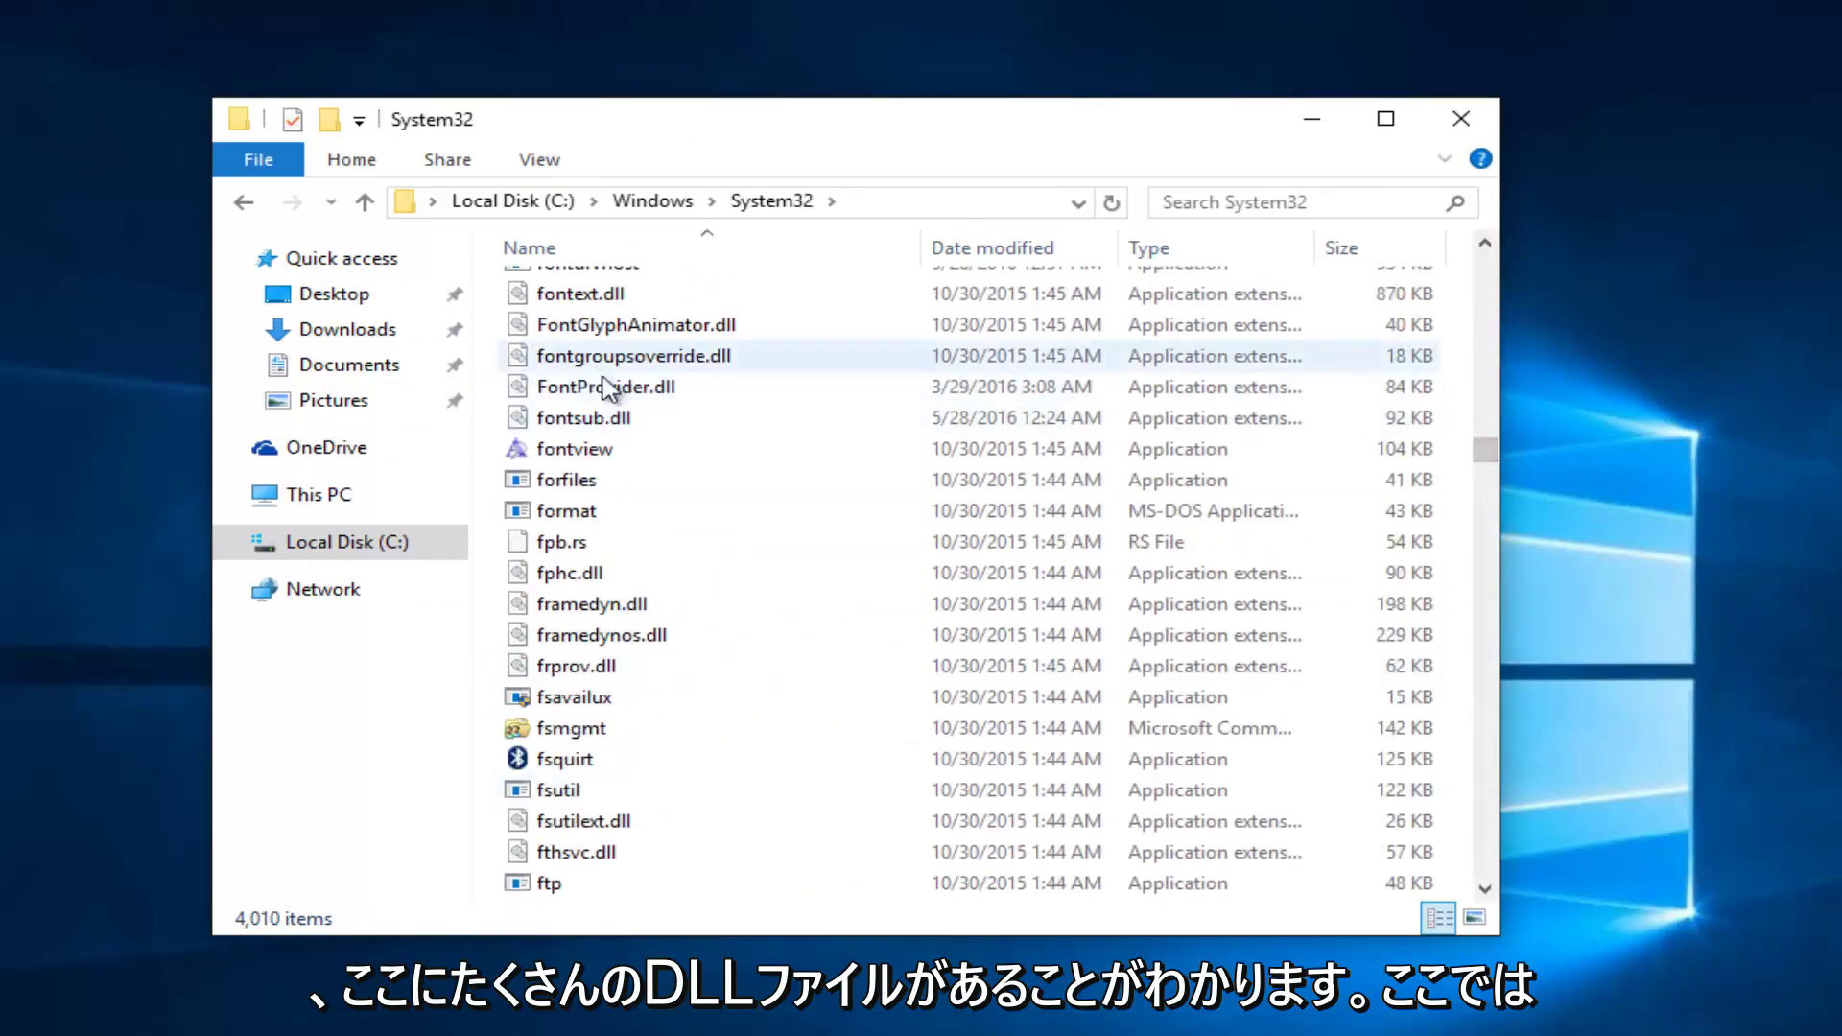
{"action": "scroll", "coordinate": [630, 400], "scroll_direction": "up", "scroll_amount": 1}
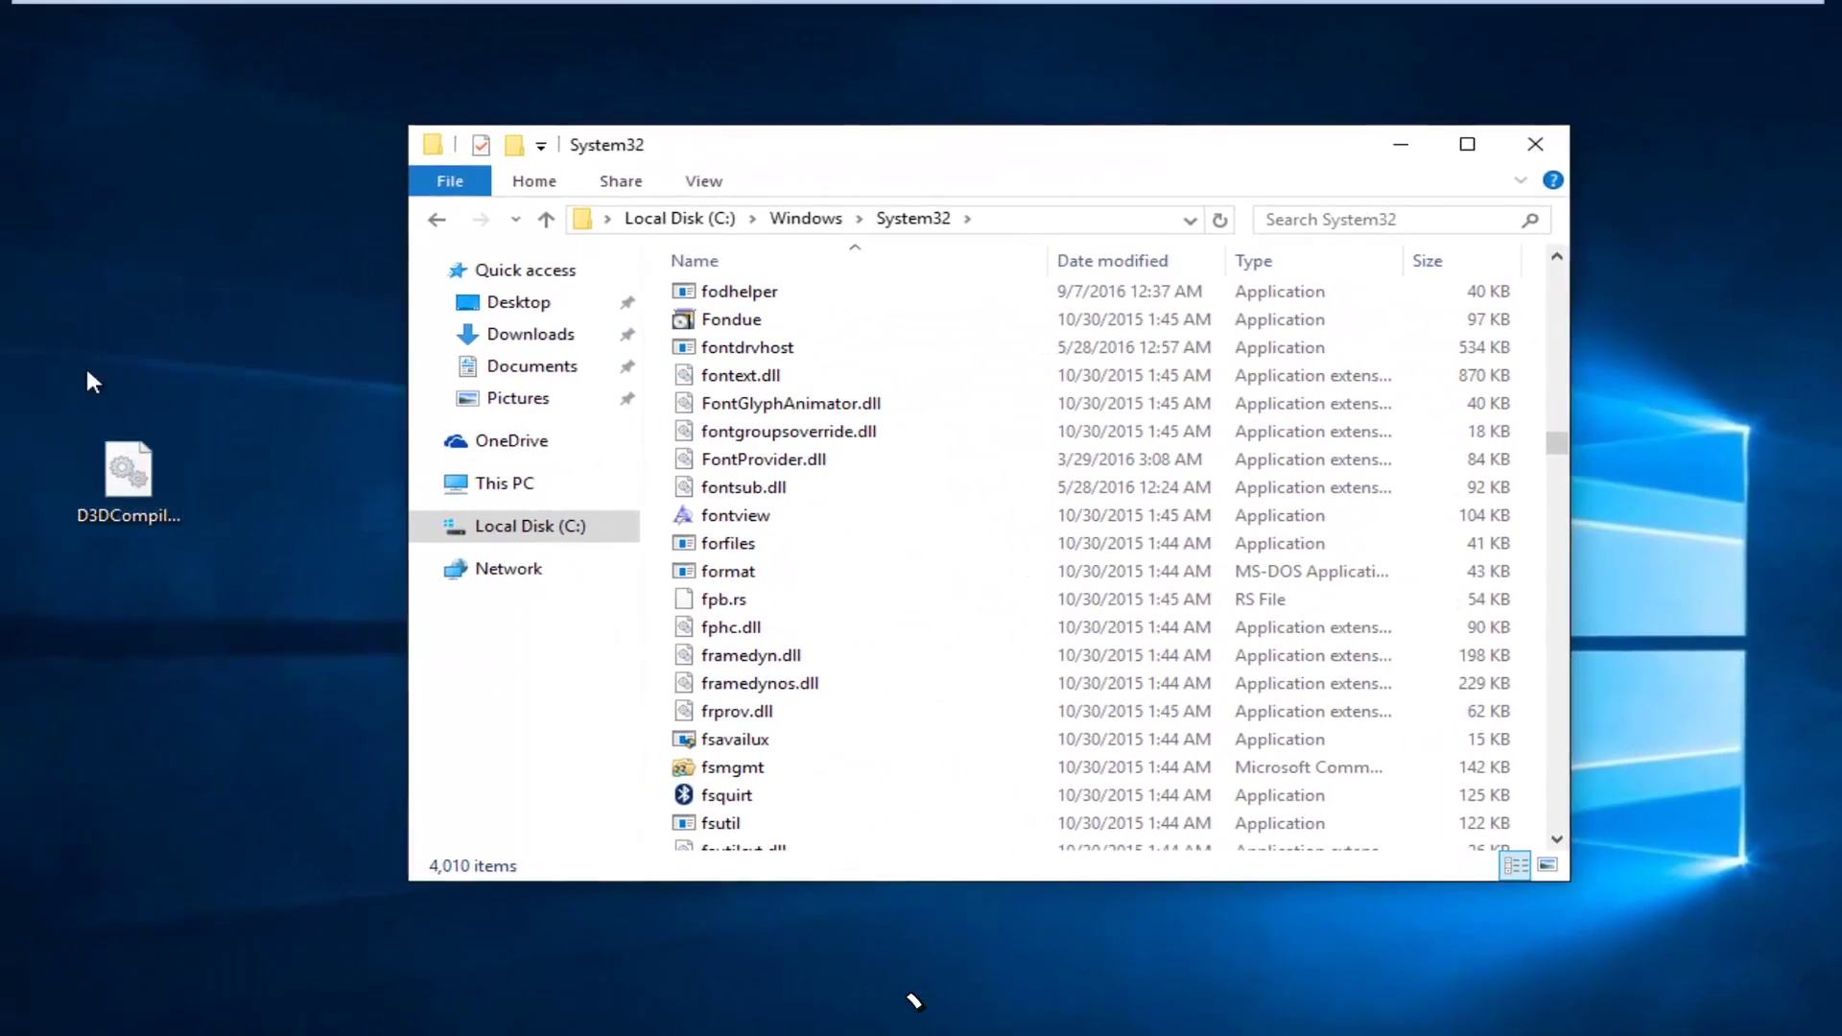
{"action": "left_click", "coordinate": [127, 475]}
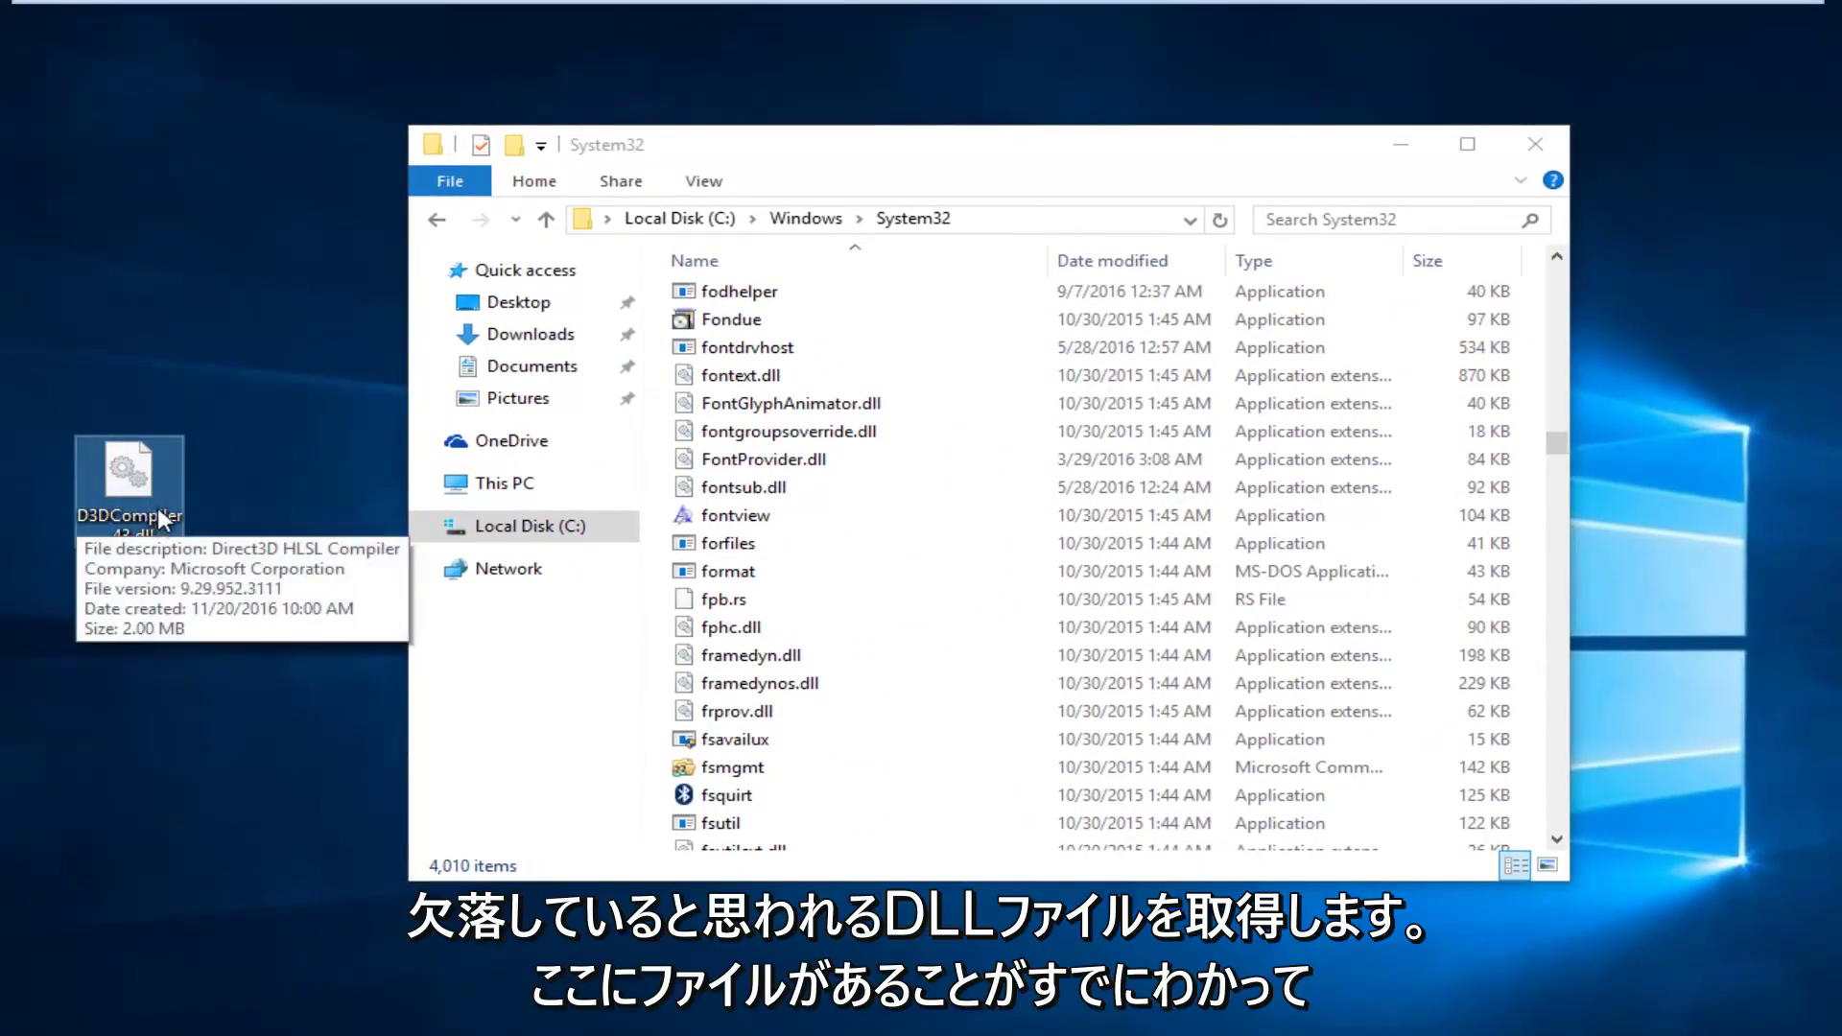
- Put D3DCompiler_43.dll into System32, choosing 'Replace the file in the destination' and Continue
{"action": "left_click_drag", "start_coordinate": [138, 494], "coordinate": [811, 662]}
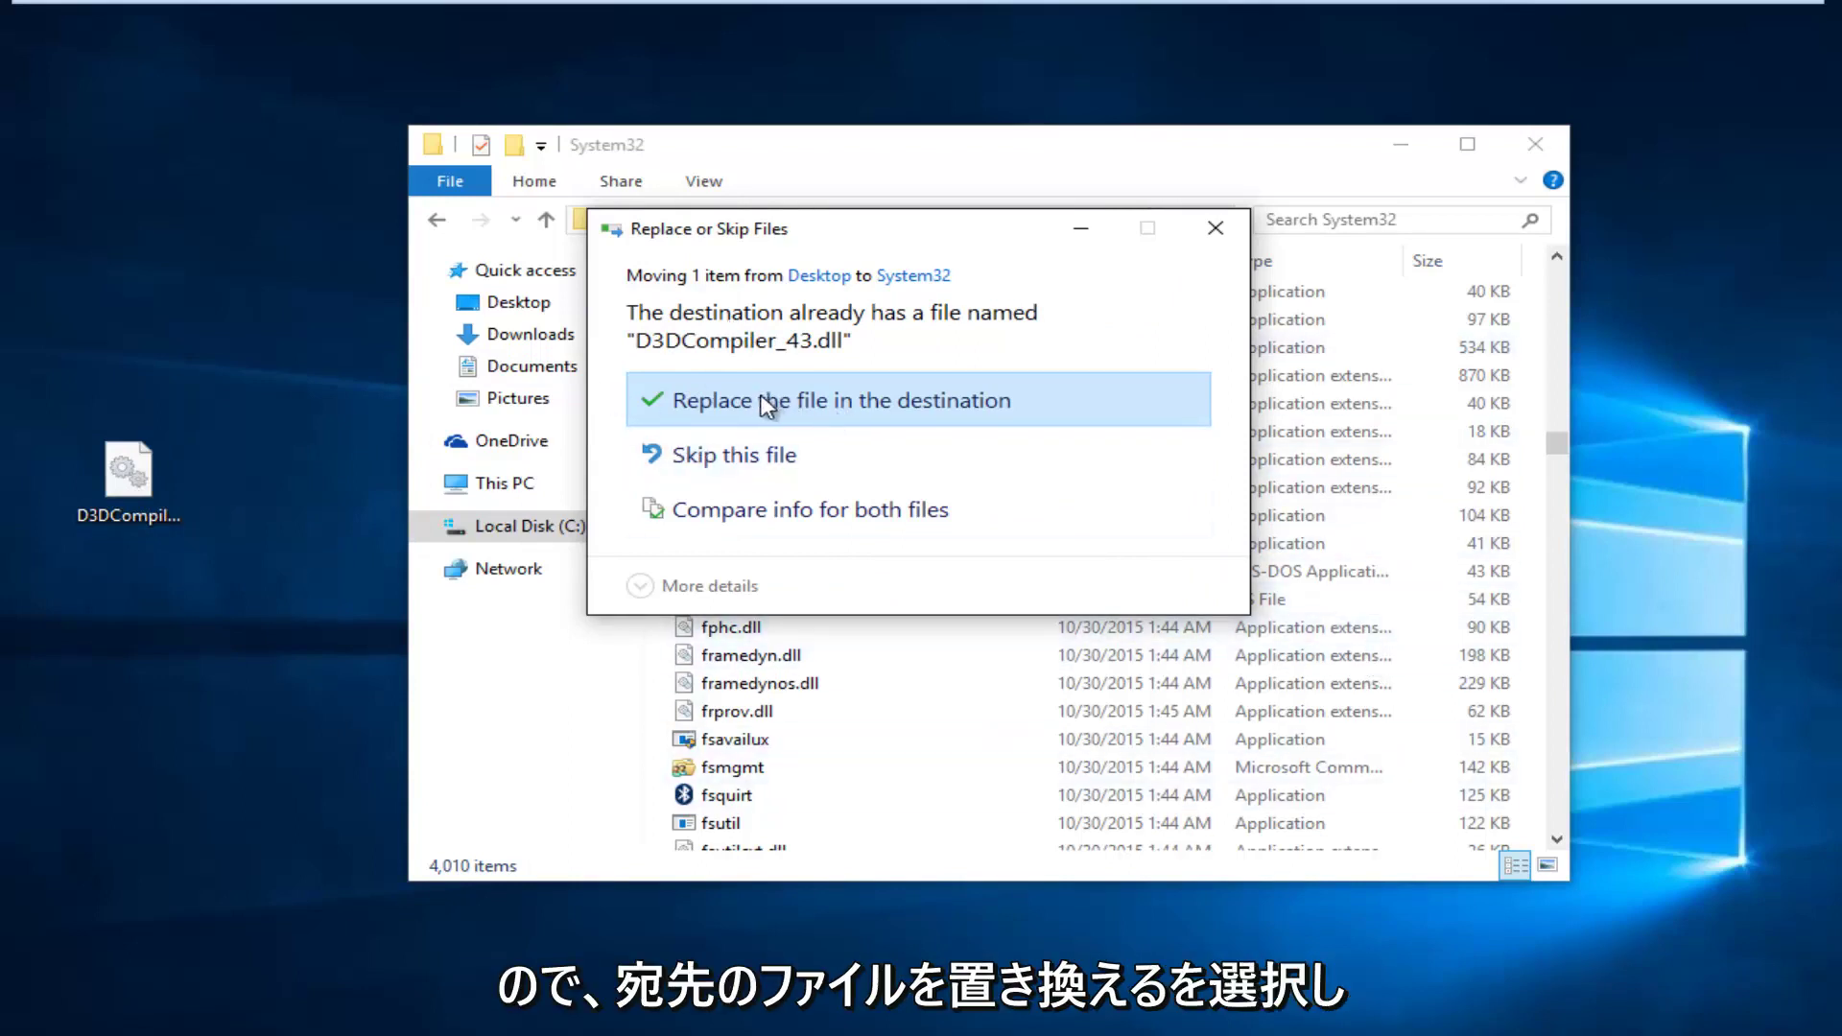
{"action": "left_click", "coordinate": [850, 403]}
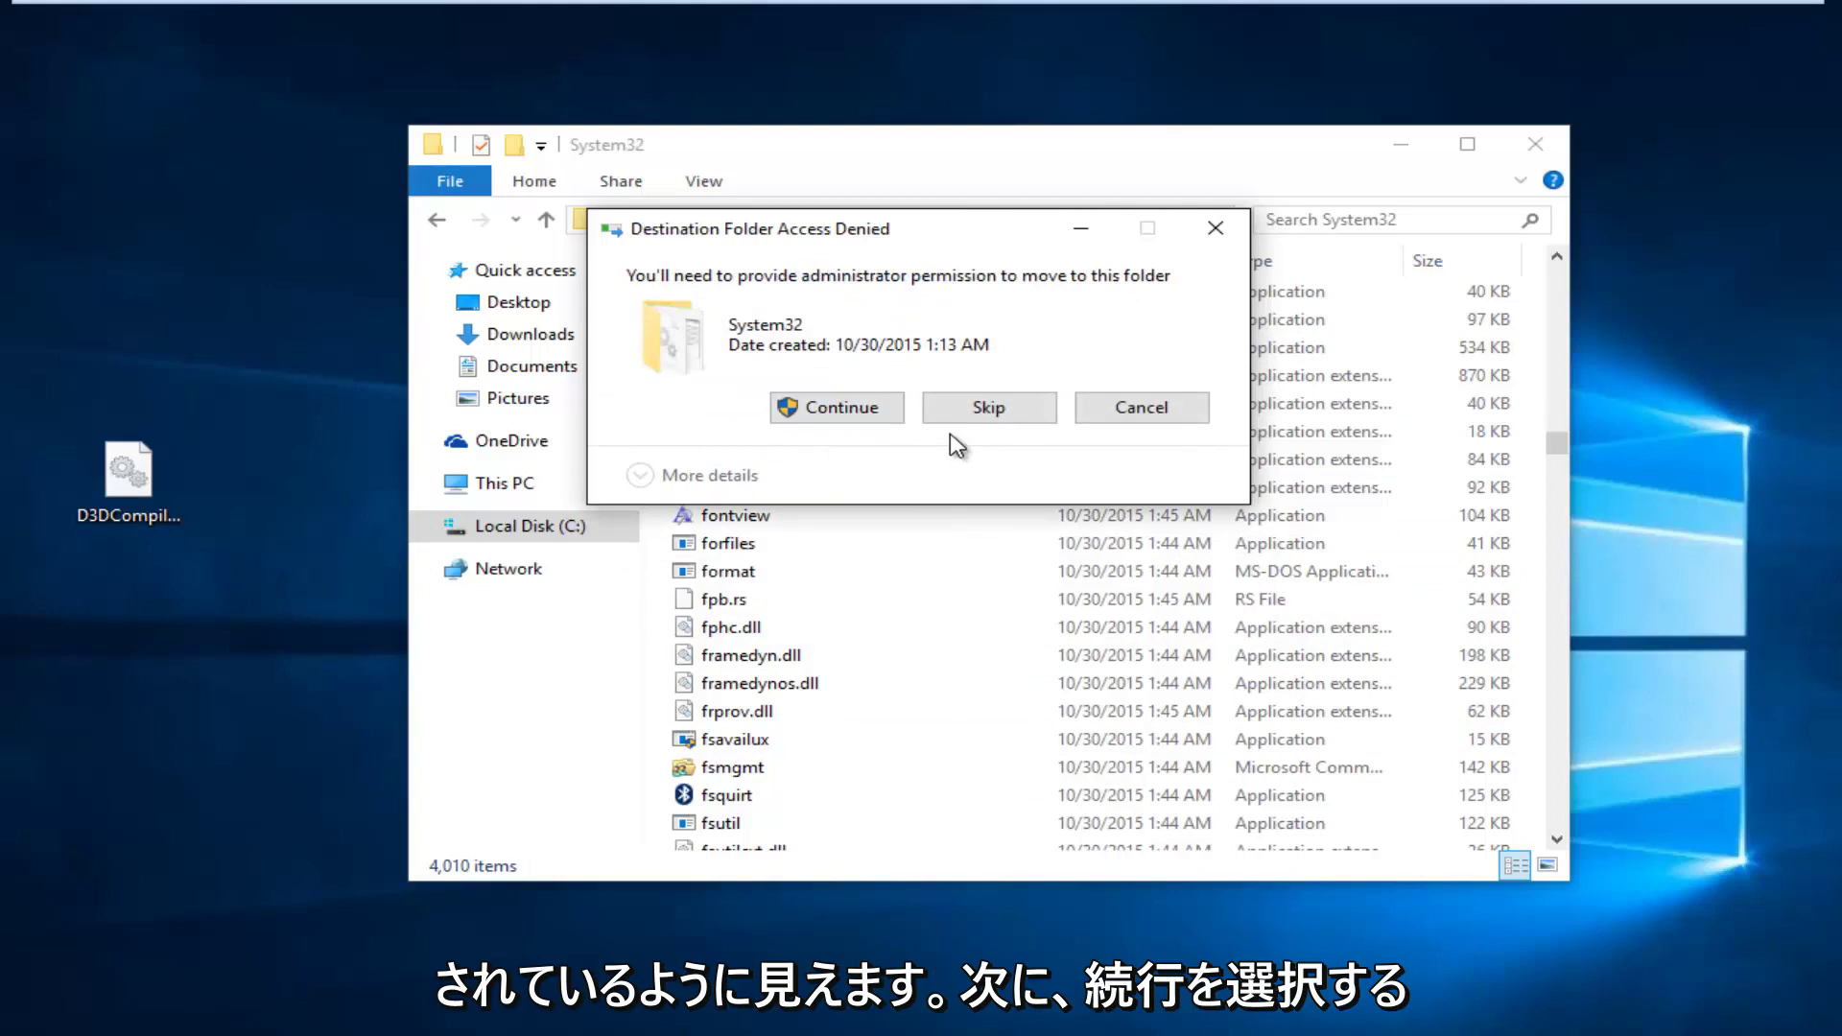
{"action": "left_click", "coordinate": [845, 409]}
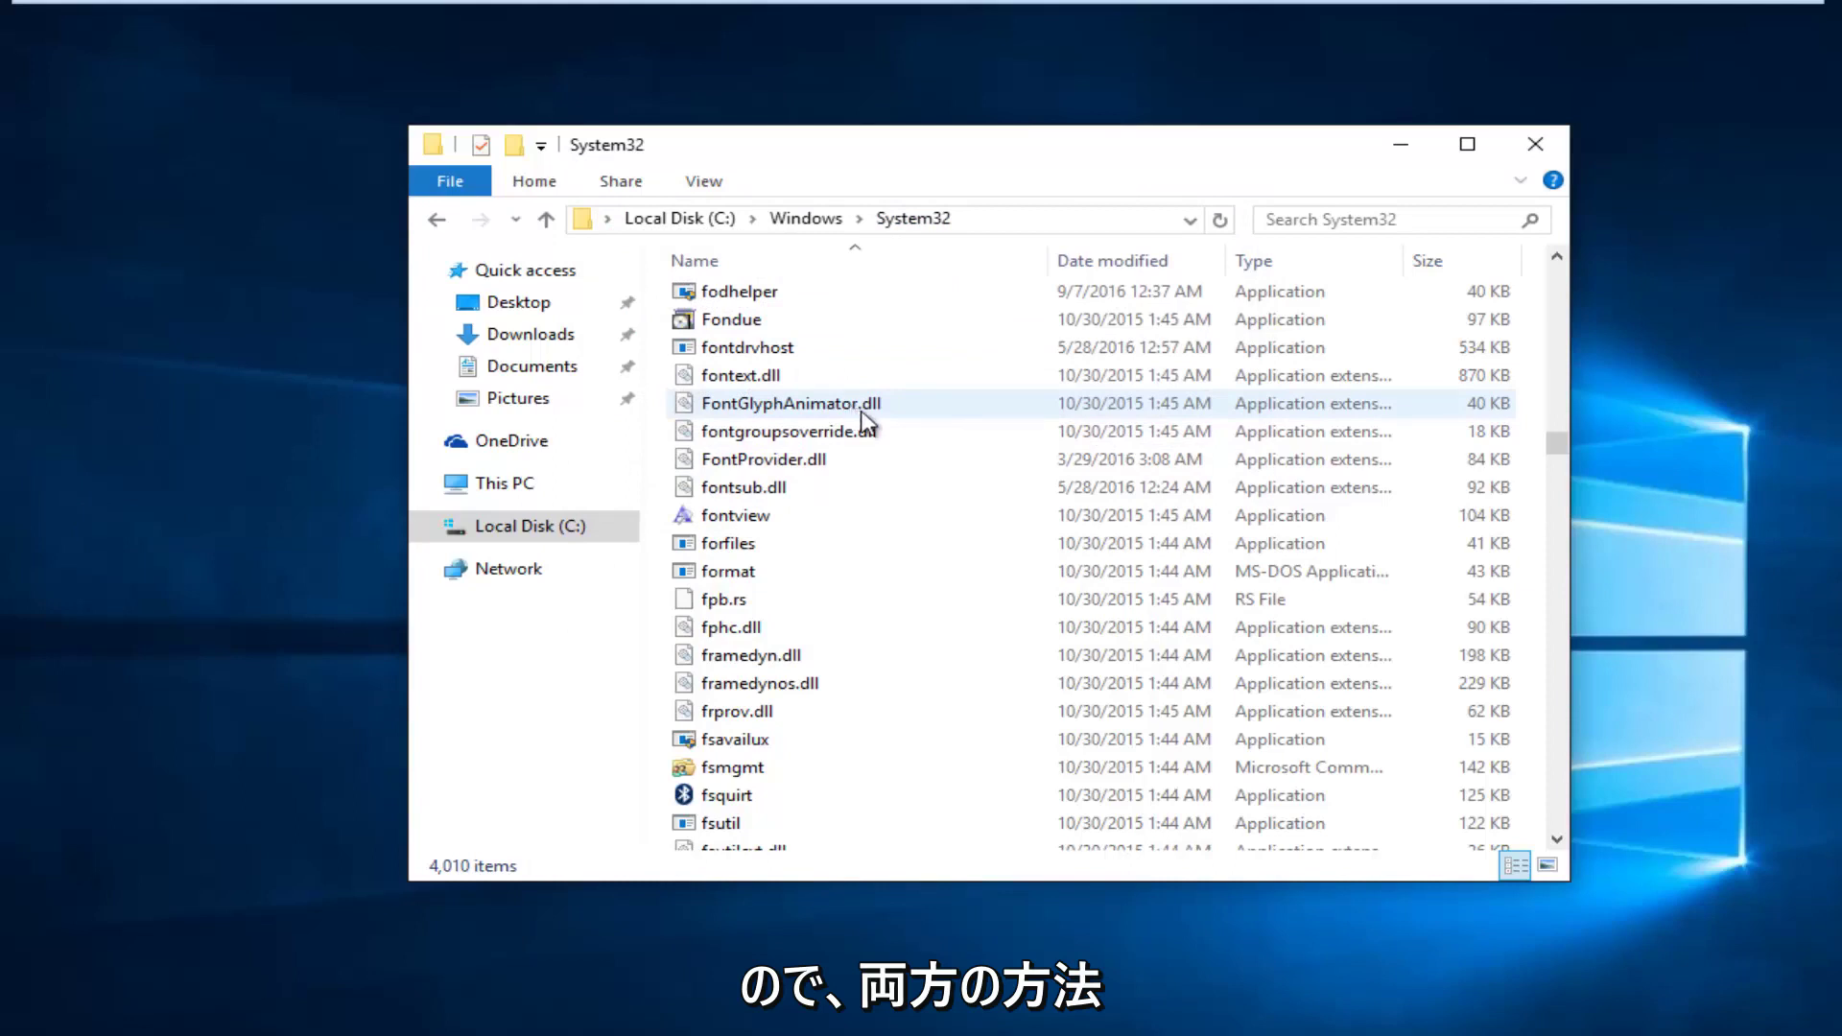
{"action": "mouse_move", "coordinate": [866, 419]}
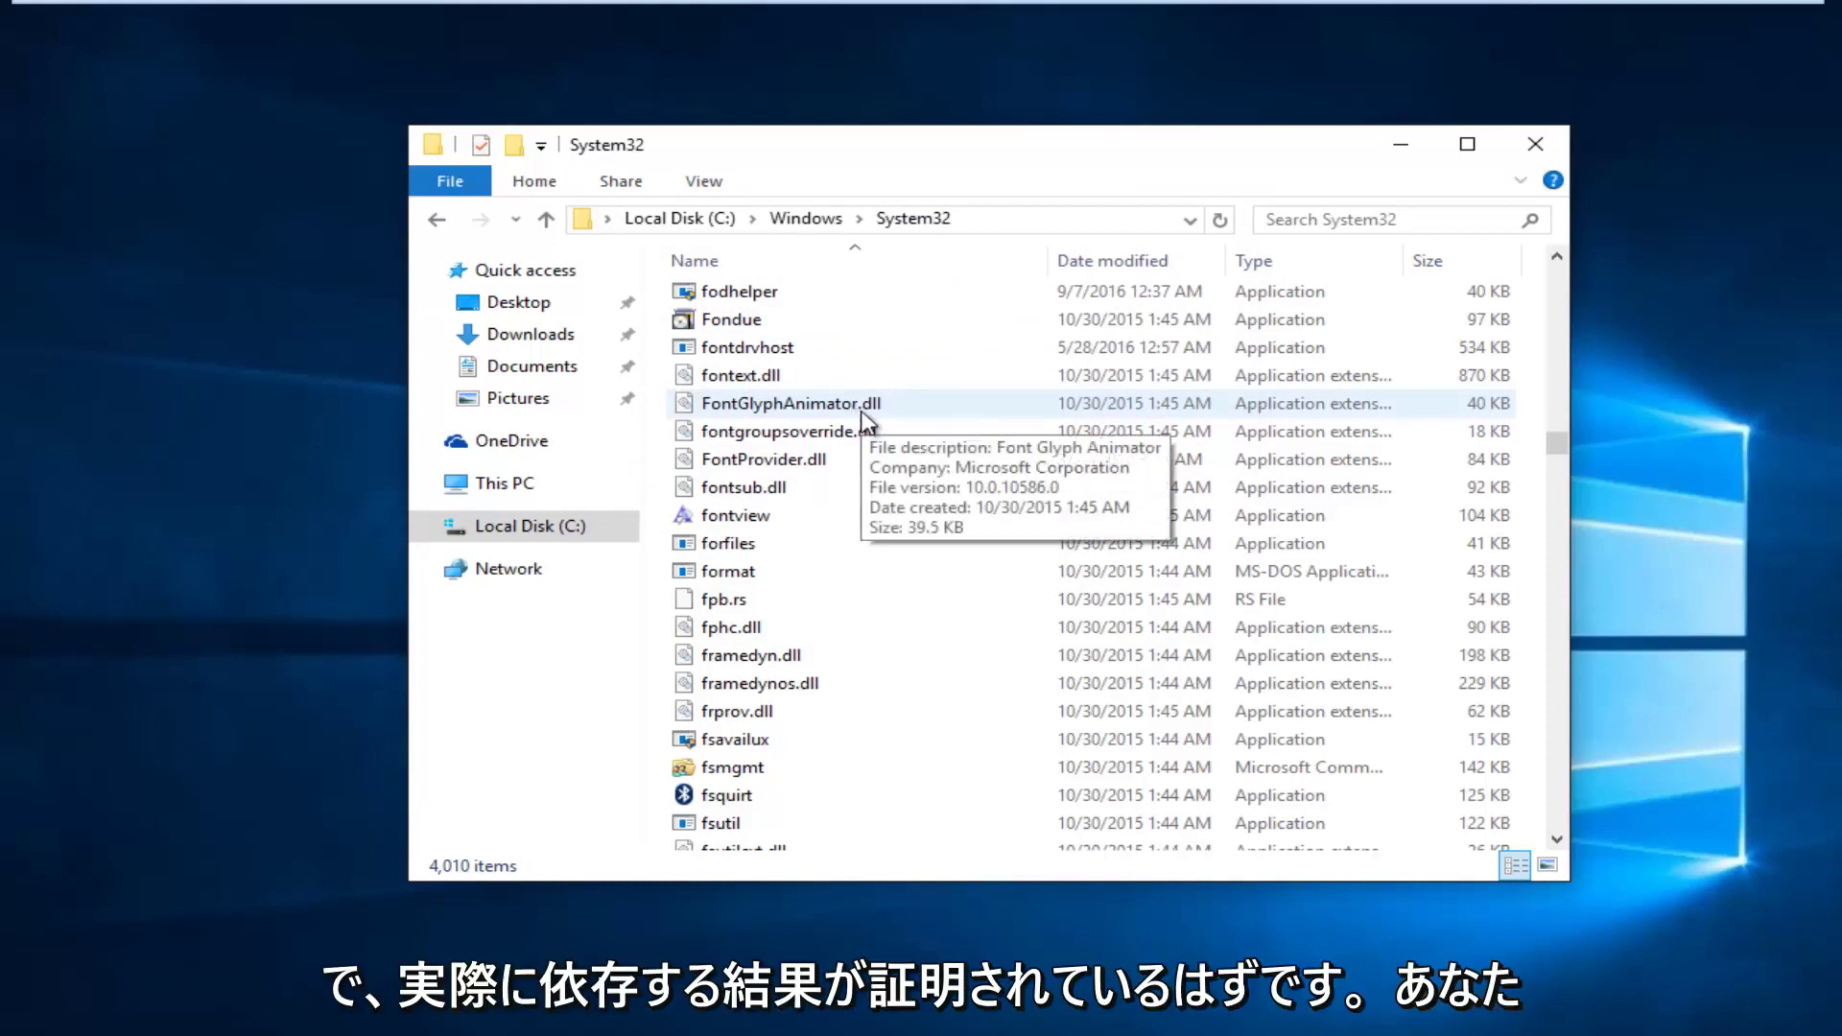